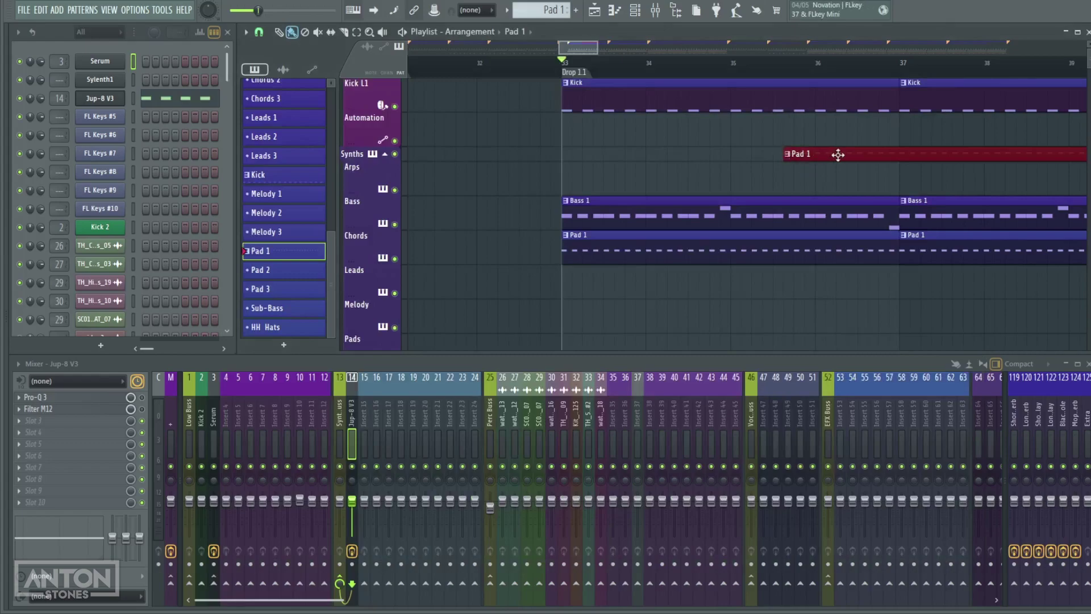
# Examine the Pad 1 clips in Drop 1.1 and the repeated Jup-8 V3 notes in the piano roll
pyautogui.hscroll(5, 888, 174)
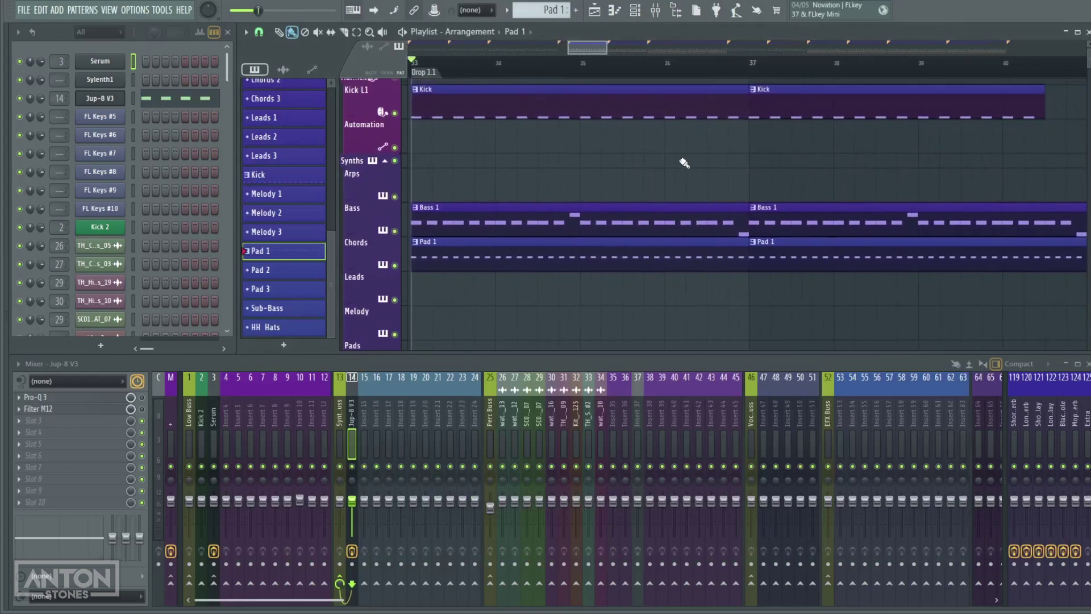
pyautogui.scroll(-2, 685, 165)
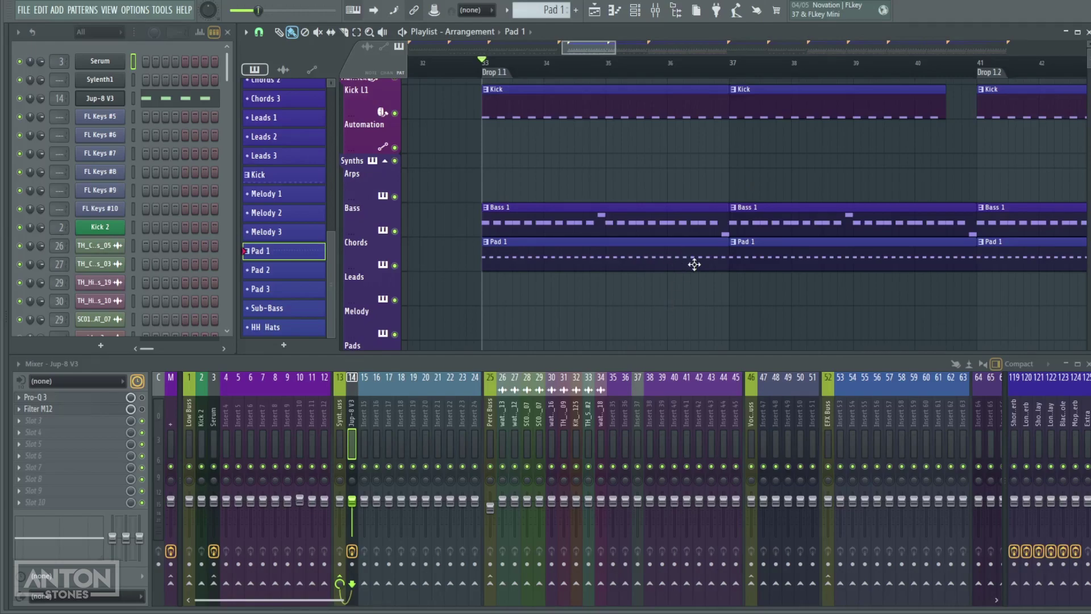
pyautogui.moveTo(606, 252); pyautogui.dragTo(541, 207)
pyautogui.moveTo(399, 135); pyautogui.dragTo(433, 116)
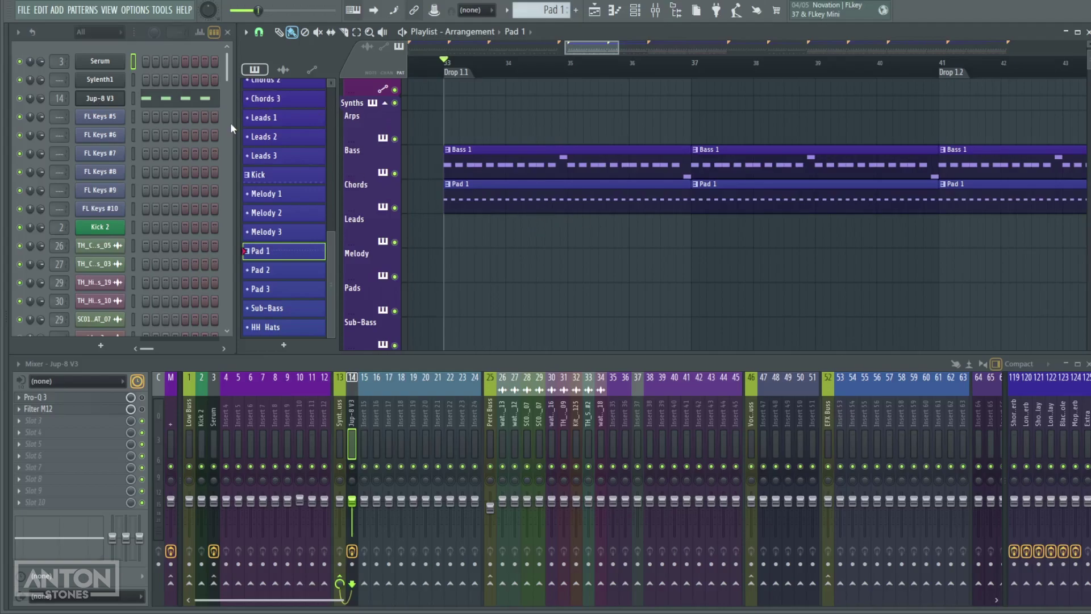
pyautogui.click(215, 103)
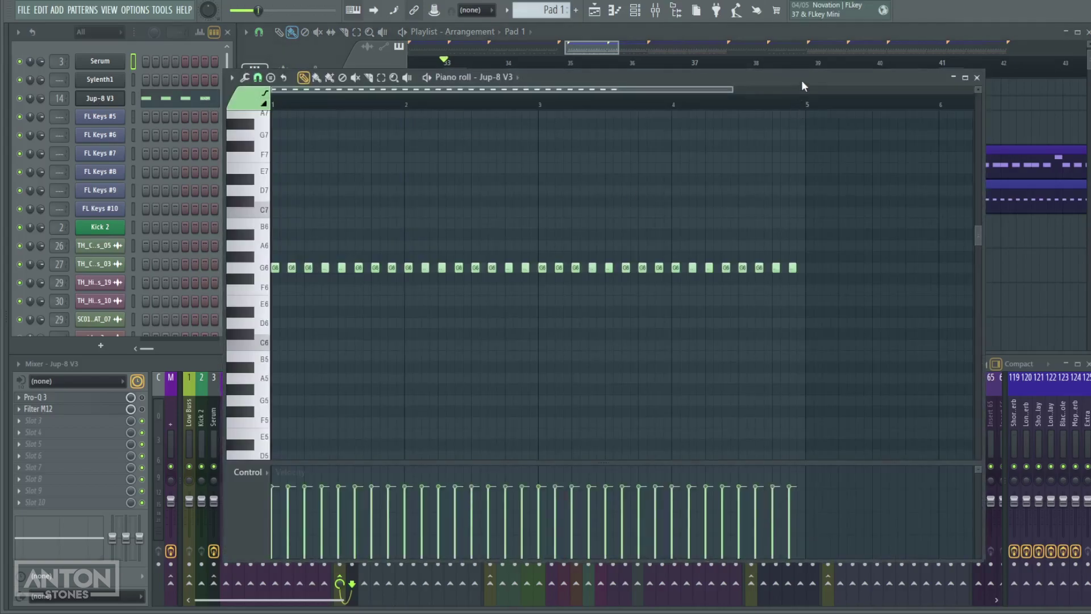
pyautogui.moveTo(801, 82); pyautogui.dragTo(863, 108)
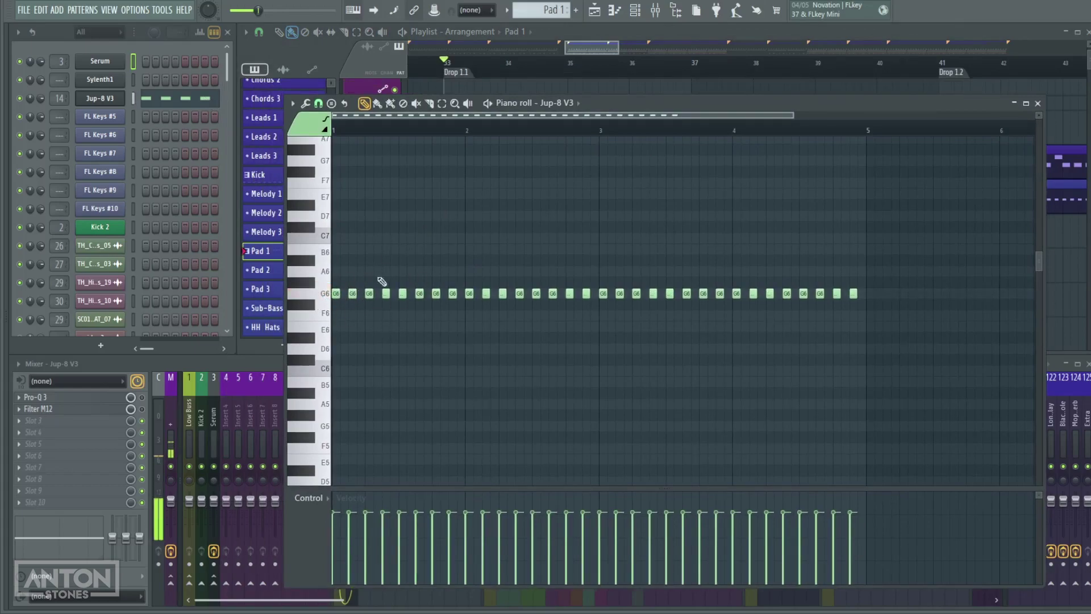
pyautogui.click(1037, 104)
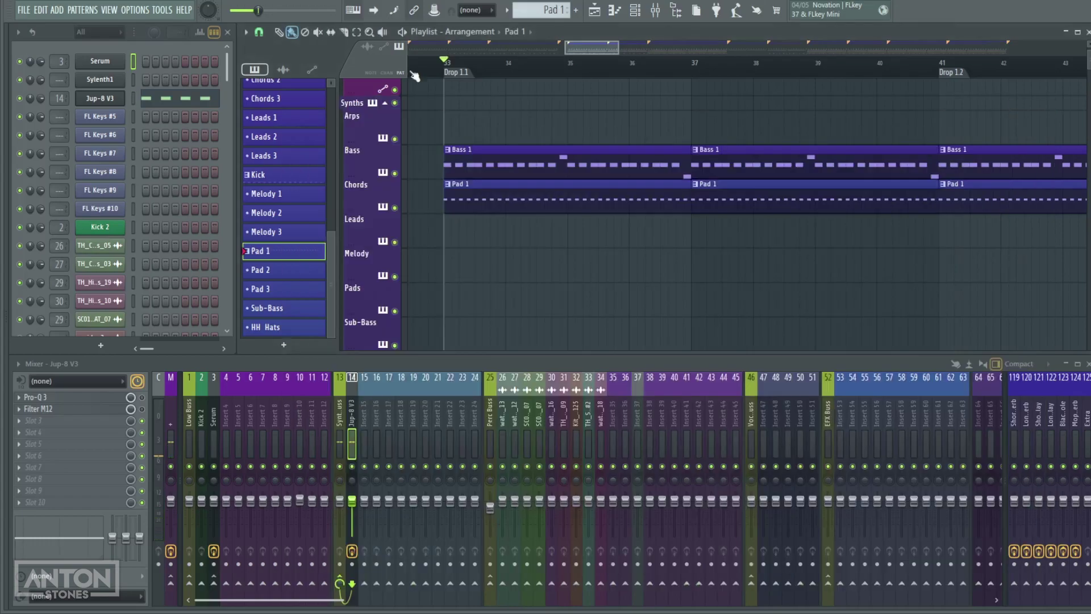
# Open the Jup-8 V3 synth and look through its preset types with Bass Interval loaded
pyautogui.click(107, 99)
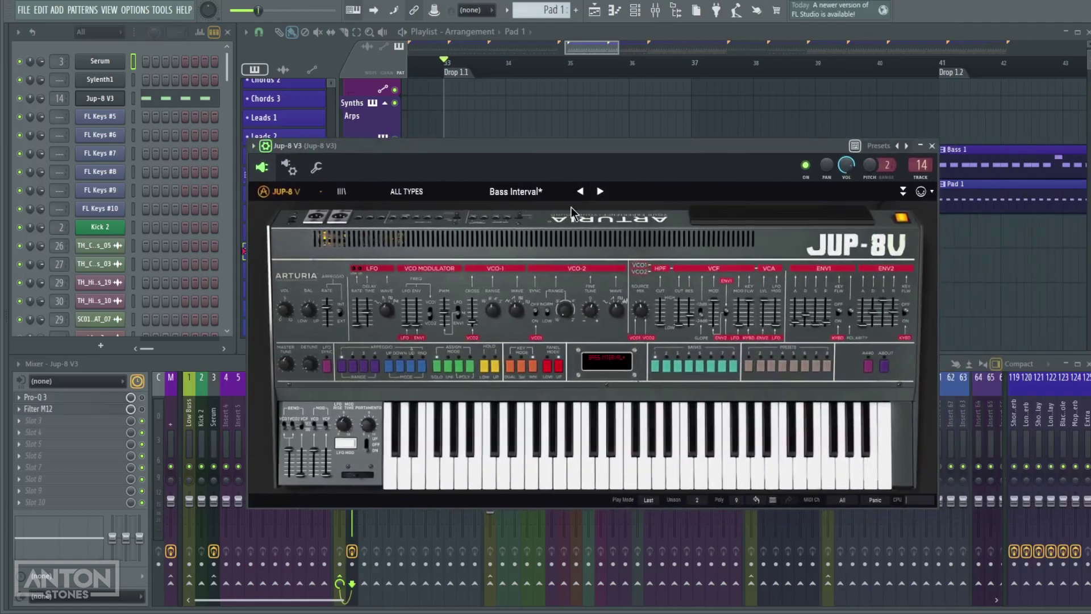
pyautogui.click(435, 193)
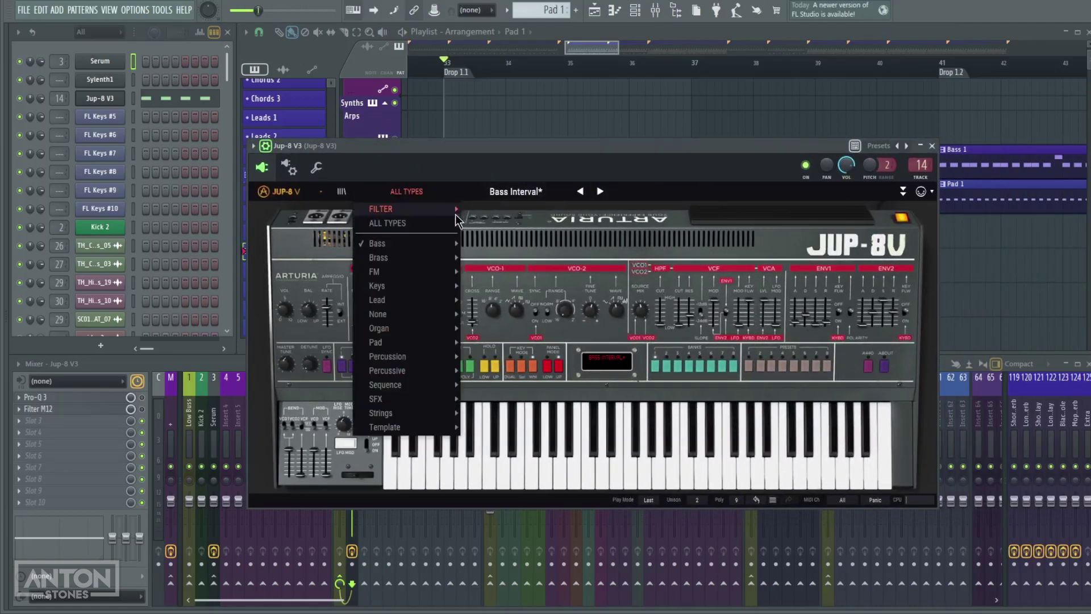
pyautogui.moveTo(413, 249)
pyautogui.click(528, 169)
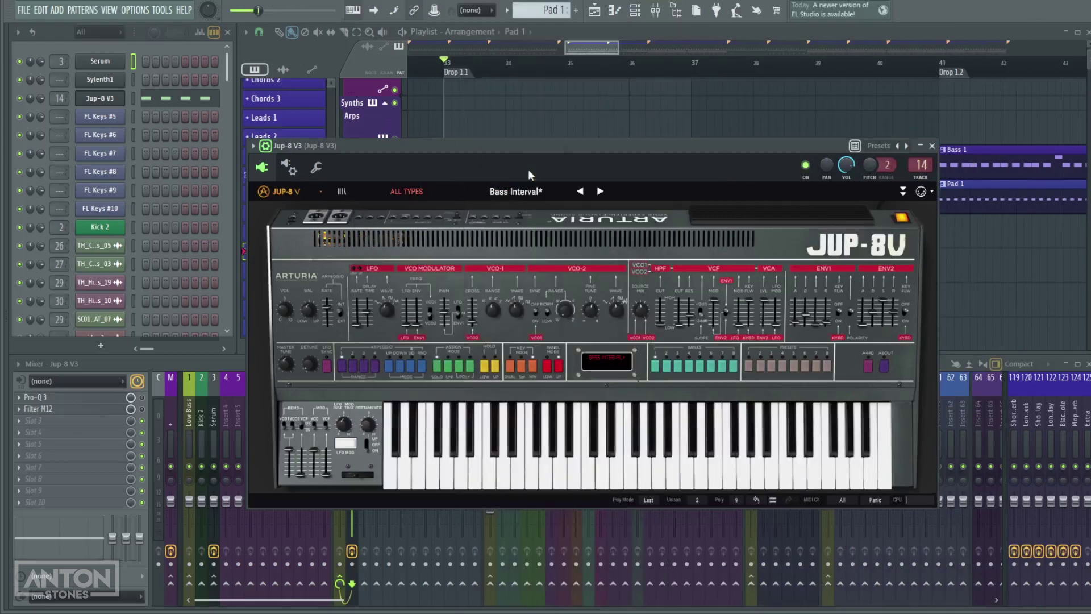
pyautogui.moveTo(649, 148); pyautogui.dragTo(681, 167)
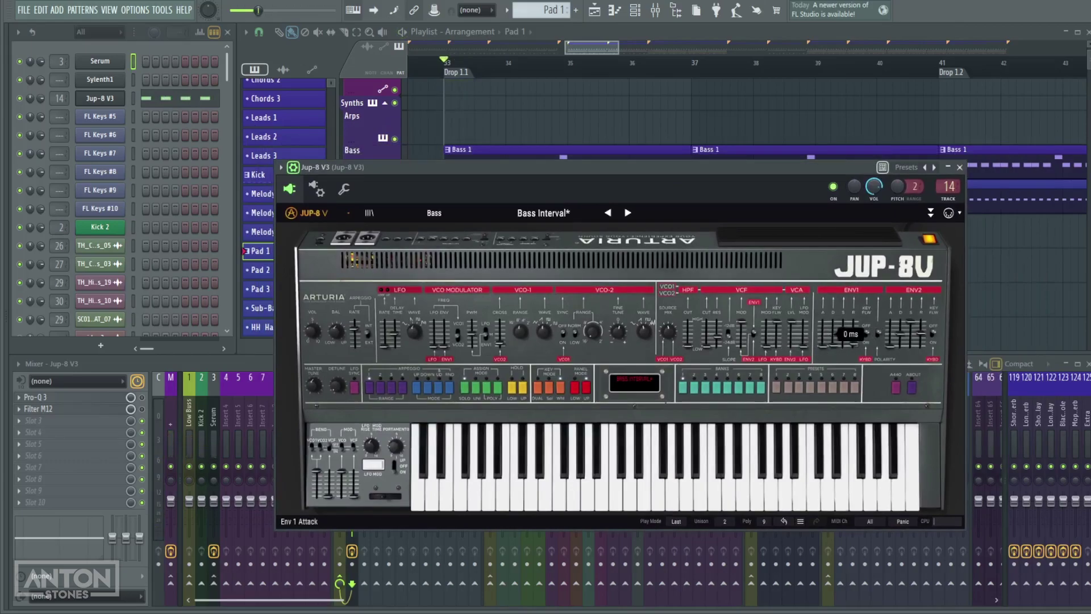
# Select bars 33 to 37 of Drop 1.1 as the loop range and play it with the Chords track soloed
pyautogui.click(455, 68)
pyautogui.moveTo(451, 68); pyautogui.dragTo(637, 70)
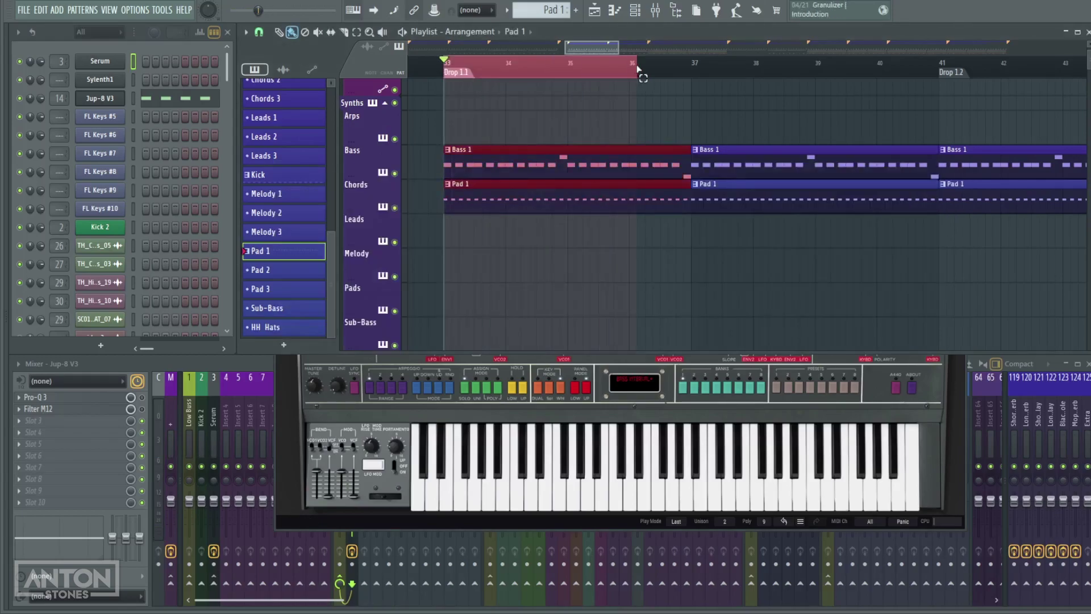
pyautogui.rightClick(394, 209)
pyautogui.press('space')
pyautogui.click(277, 407)
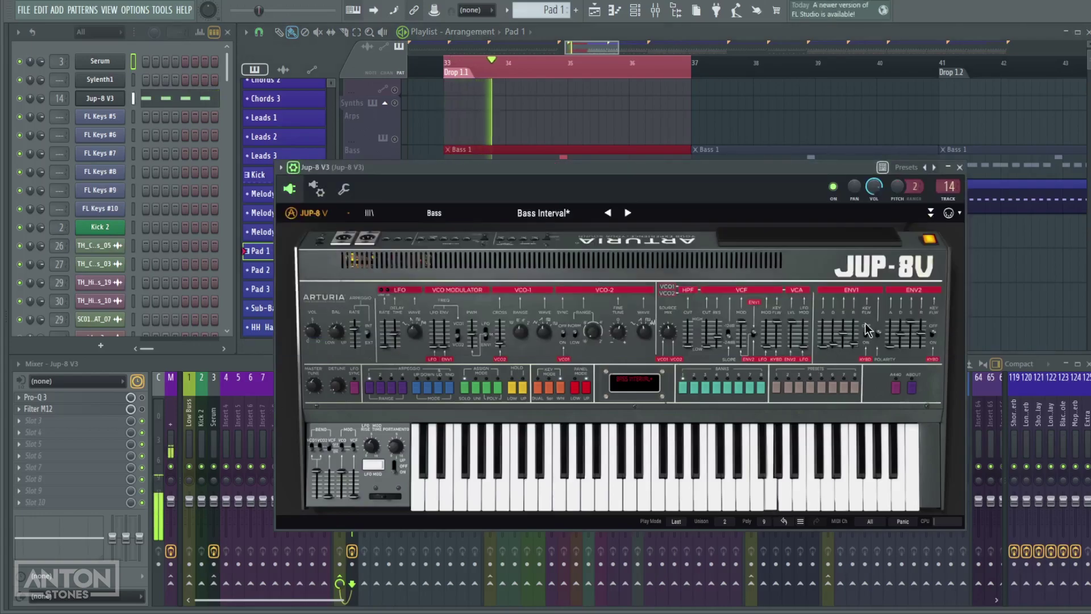
# Adjust the Env 1 attack on the Jup-8 V3 to about 2 ms while listening to the looped pad
pyautogui.moveTo(833, 344)
pyautogui.mouseDown()
pyautogui.moveTo(833, 326)
pyautogui.moveTo(827, 352)
pyautogui.mouseUp()
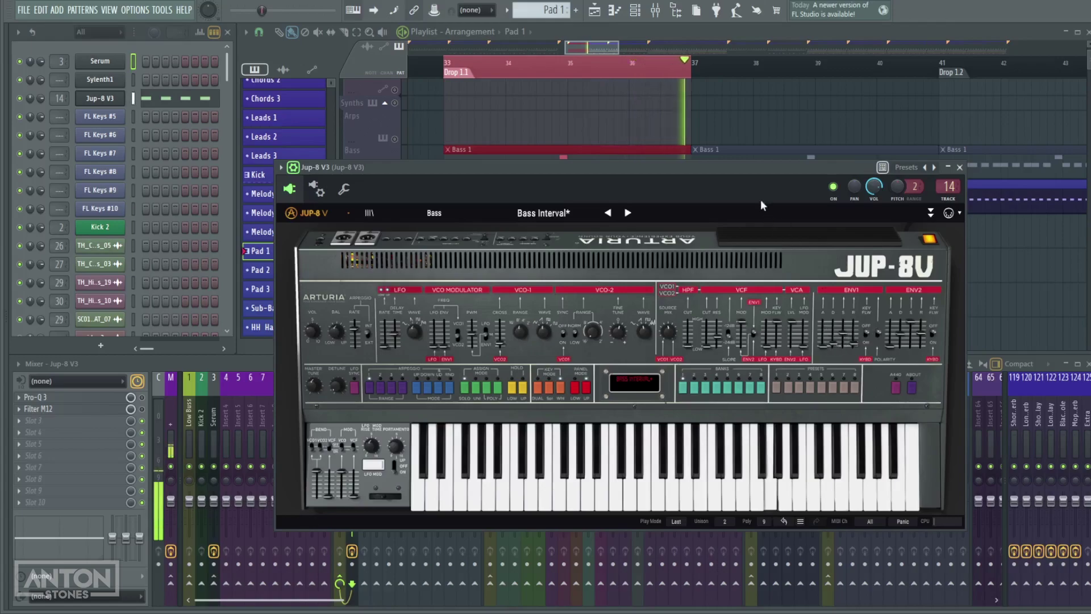
pyautogui.moveTo(756, 168); pyautogui.dragTo(805, 192)
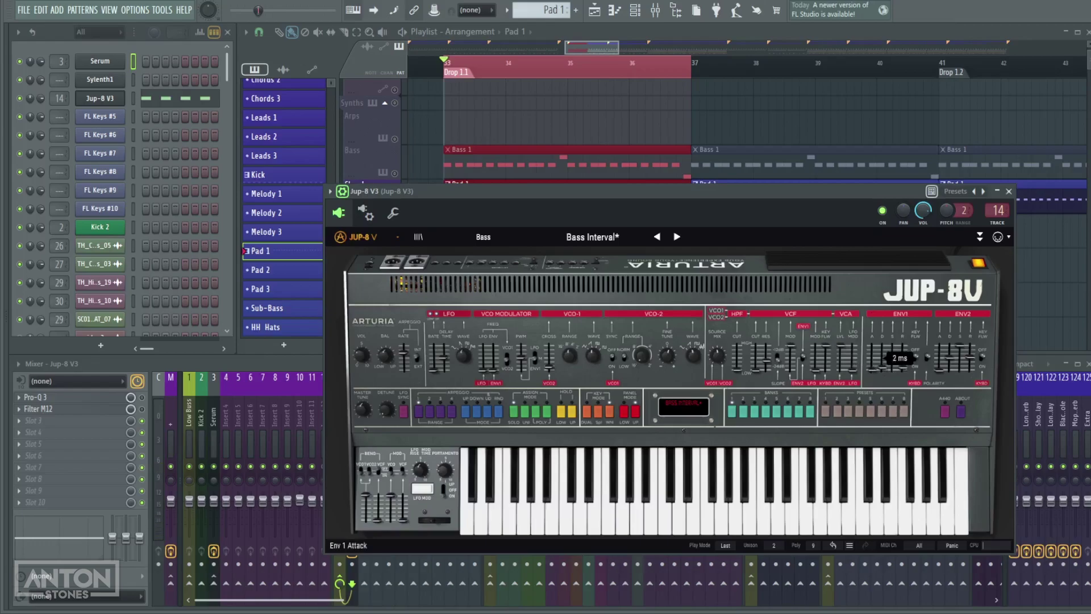
pyautogui.moveTo(622, 192); pyautogui.dragTo(633, 219)
pyautogui.moveTo(882, 397)
pyautogui.mouseDown()
pyautogui.moveTo(902, 392)
pyautogui.moveTo(883, 395)
pyautogui.moveTo(892, 389)
pyautogui.mouseUp()
pyautogui.moveTo(855, 218)
pyautogui.mouseDown()
pyautogui.moveTo(804, 226)
pyautogui.moveTo(843, 205)
pyautogui.mouseUp()
pyautogui.moveTo(671, 203); pyautogui.dragTo(688, 203)
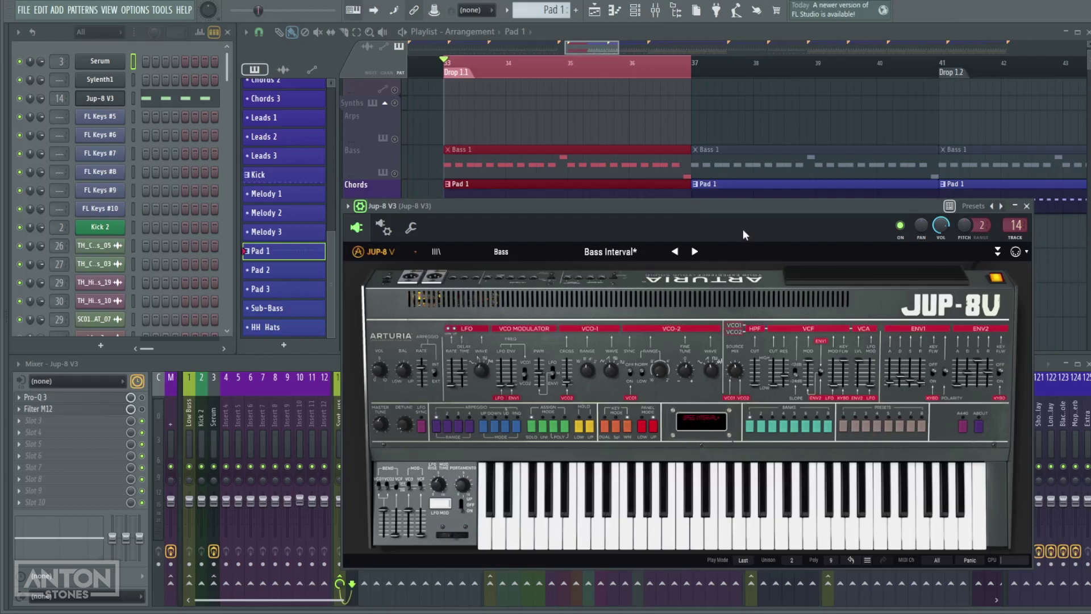
pyautogui.moveTo(743, 212); pyautogui.dragTo(762, 203)
# Set the Osc 2 coarse tuning to +18 semitones and the HPF cutoff to about 144 Hz
pyautogui.moveTo(685, 361); pyautogui.dragTo(685, 343)
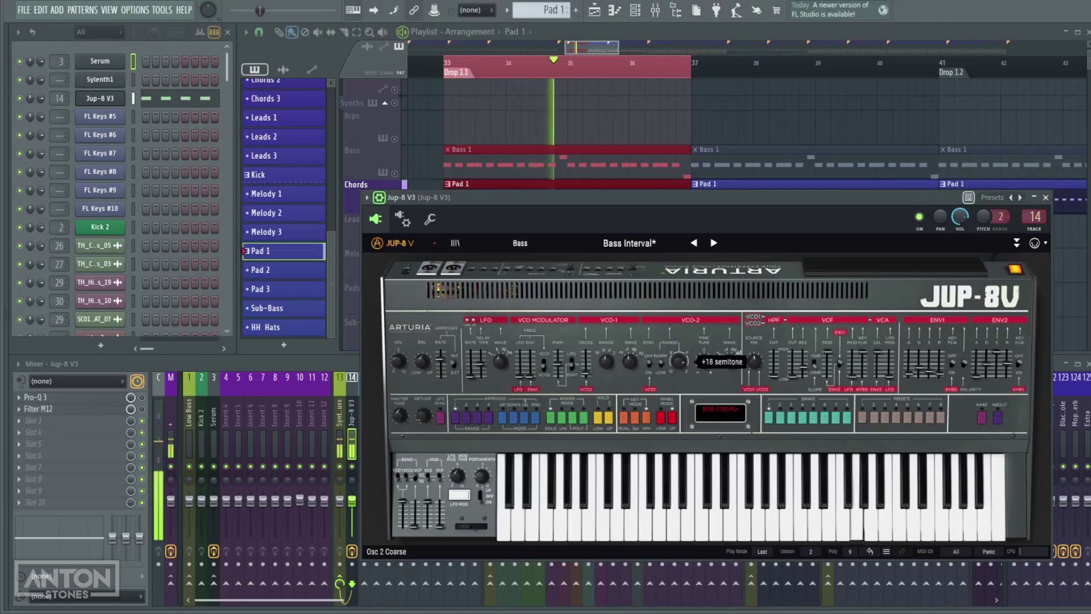
pyautogui.moveTo(773, 374); pyautogui.dragTo(773, 358)
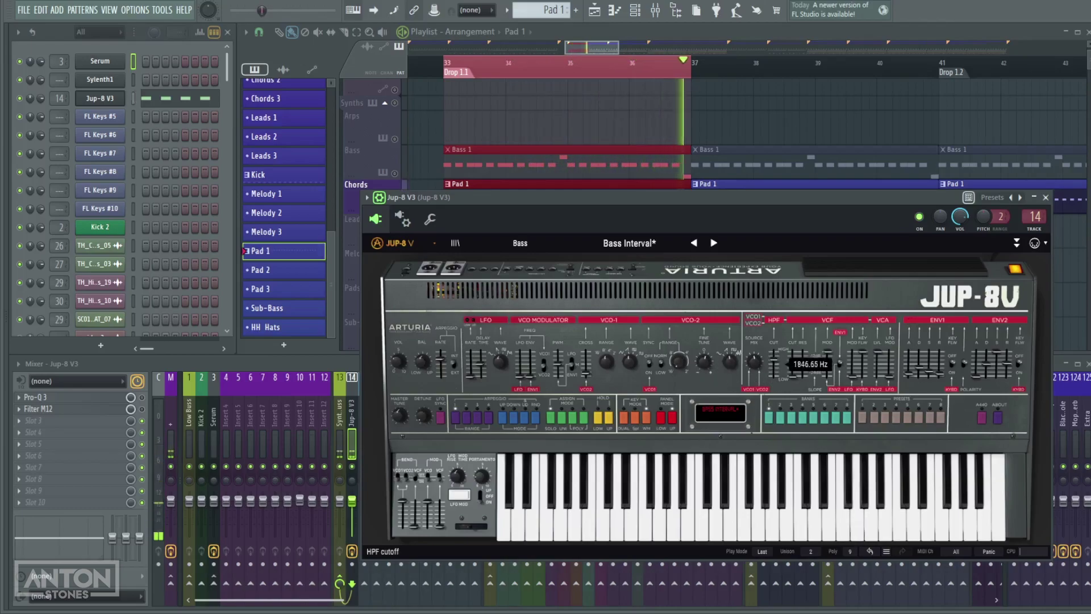
pyautogui.moveTo(772, 358); pyautogui.dragTo(772, 373)
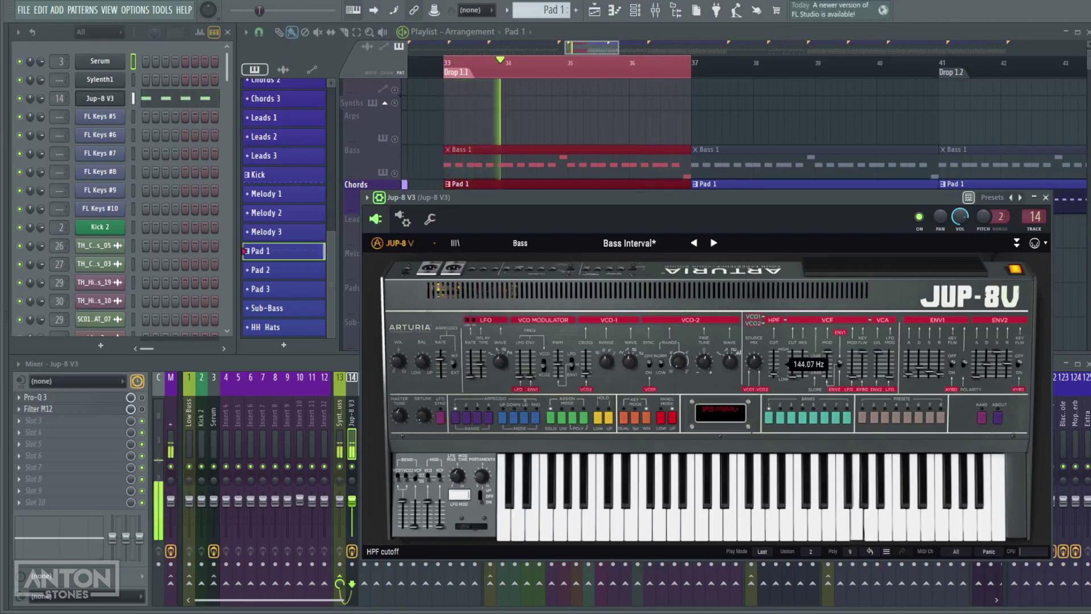
pyautogui.moveTo(812, 198); pyautogui.dragTo(721, 203)
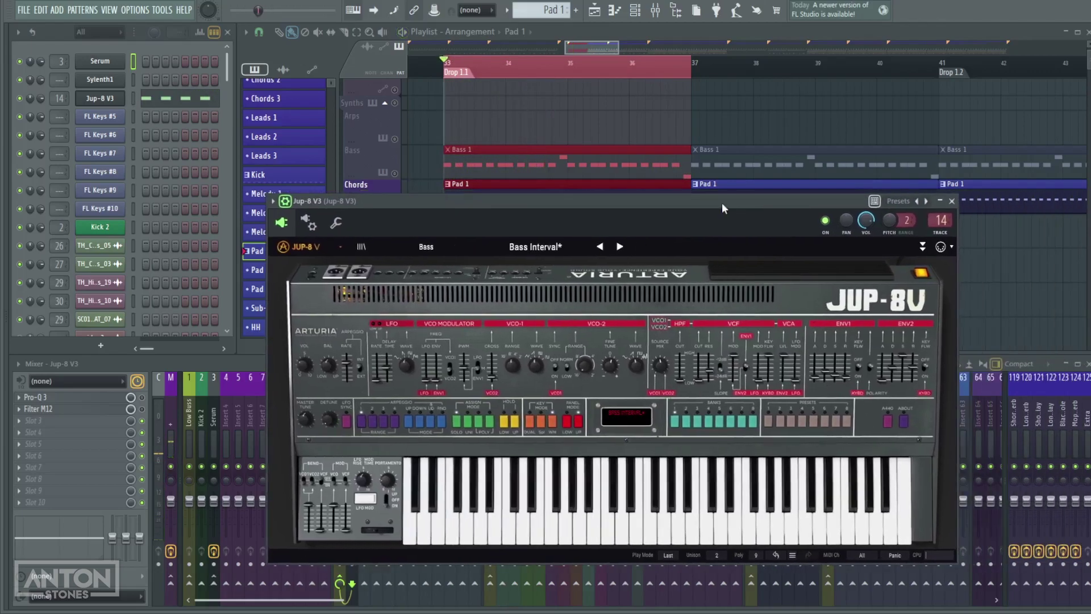
pyautogui.click(951, 200)
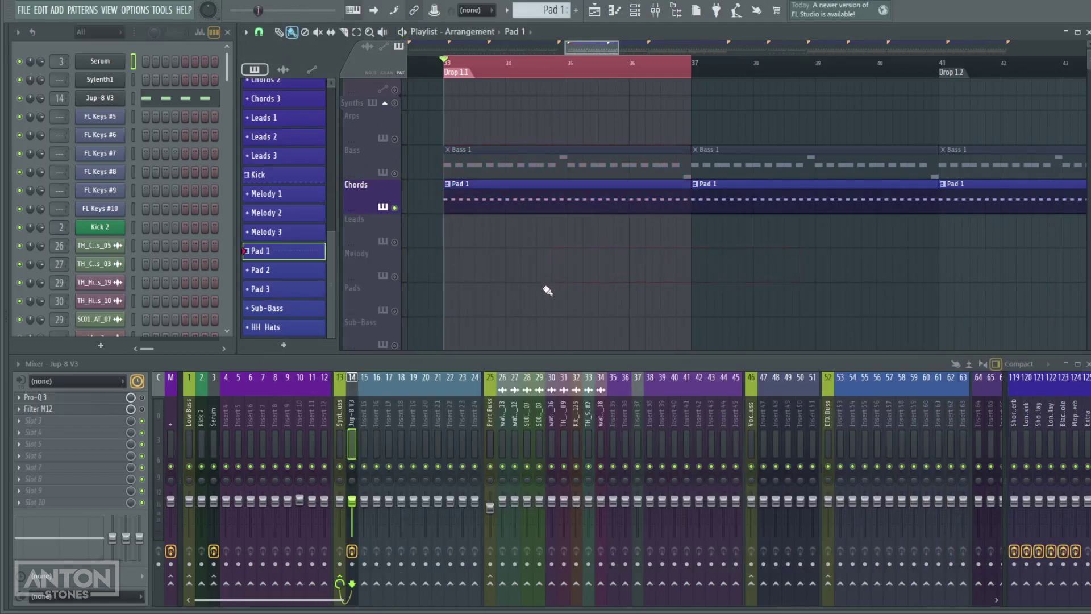
# Unsolo the Chords track and set the Jup-8 V3's Env 1 decay to about 564 ms while the full loop plays
pyautogui.click(395, 174)
pyautogui.press('space')
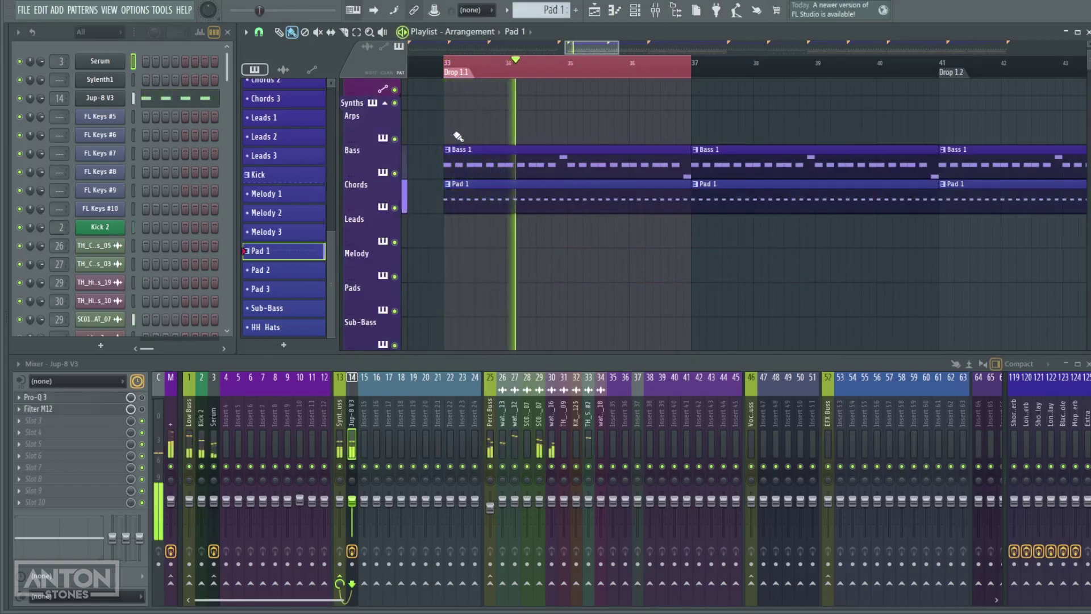
pyautogui.click(111, 98)
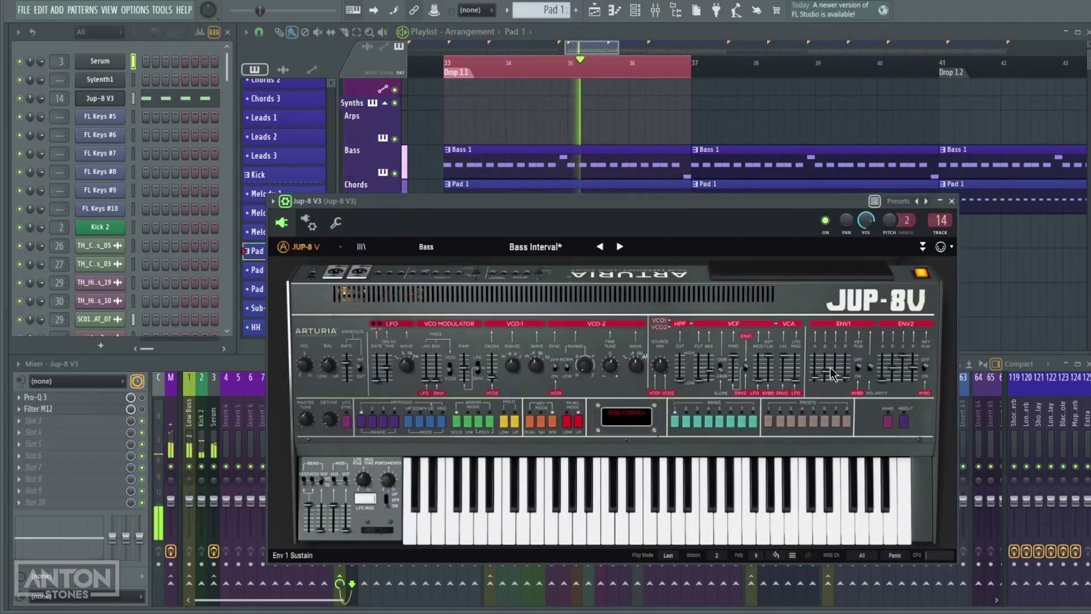
pyautogui.moveTo(825, 372)
pyautogui.mouseDown()
pyautogui.moveTo(811, 380)
pyautogui.moveTo(829, 375)
pyautogui.mouseUp()
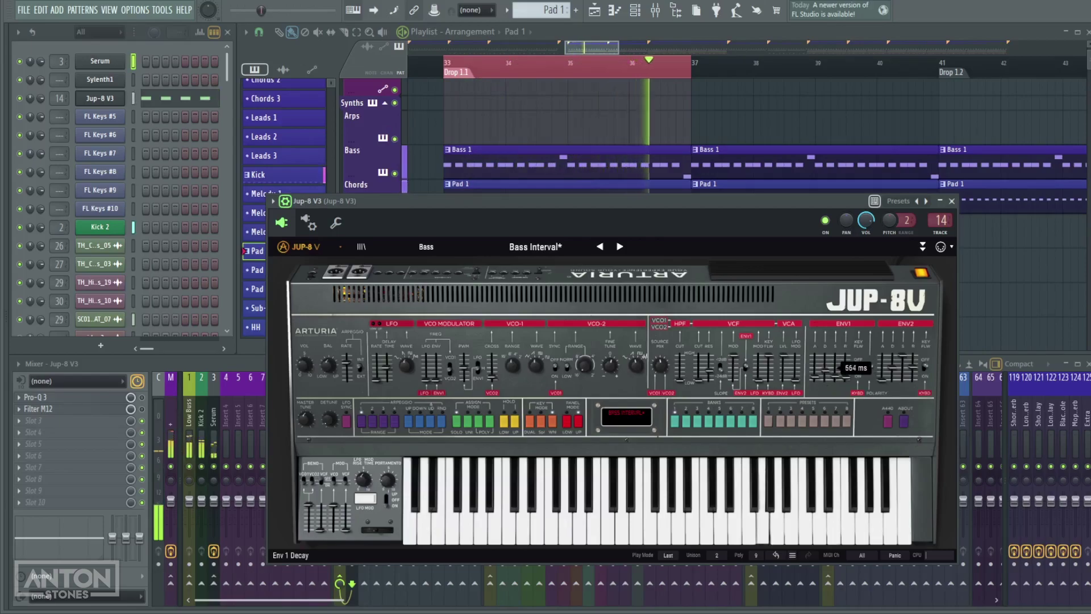
pyautogui.click(952, 201)
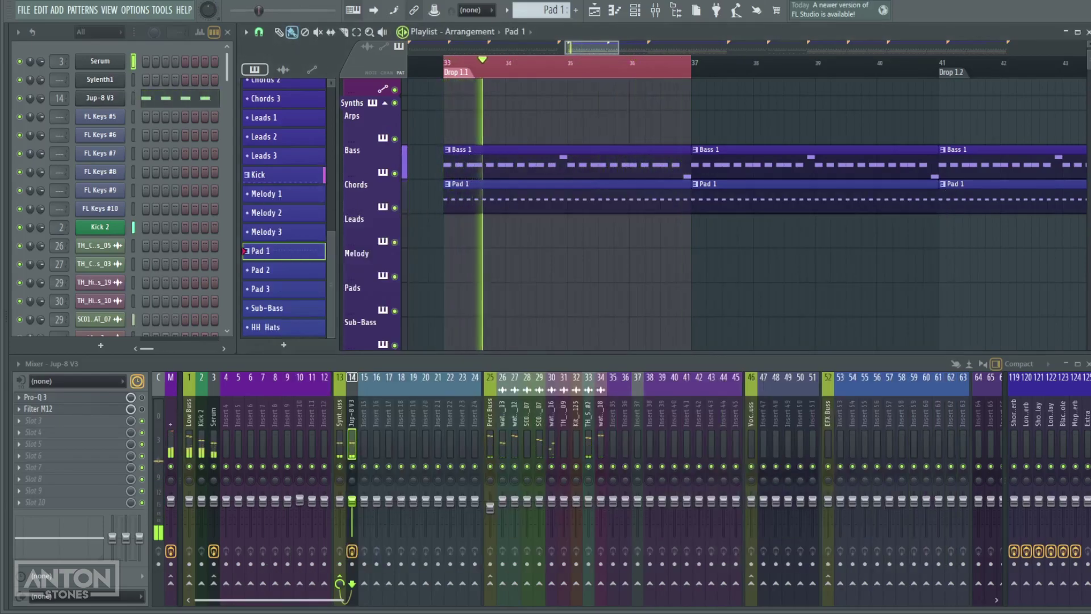
pyautogui.press('space')
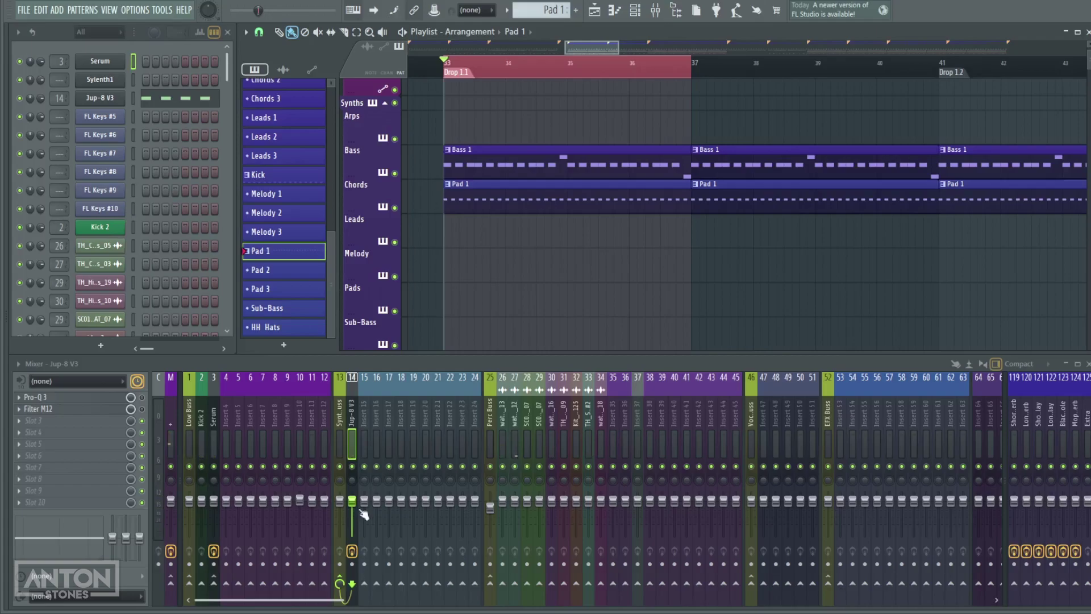
# Lower the Jup-8 V3 mixer track's volume slightly and check its level against the full loop
pyautogui.moveTo(356, 510); pyautogui.dragTo(357, 527)
pyautogui.press('space')
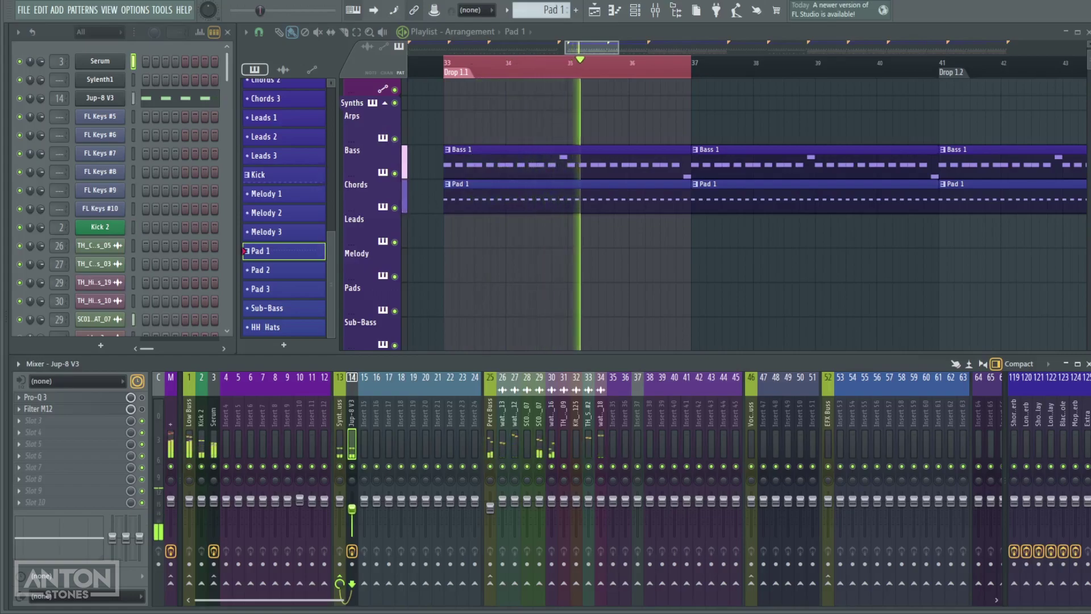
pyautogui.press('space')
# Enable the Pro-Q 3 on the Jup-8 V3 mixer track and move its brickwall high cut out to 30000 Hz
pyautogui.click(90, 397)
pyautogui.click(149, 400)
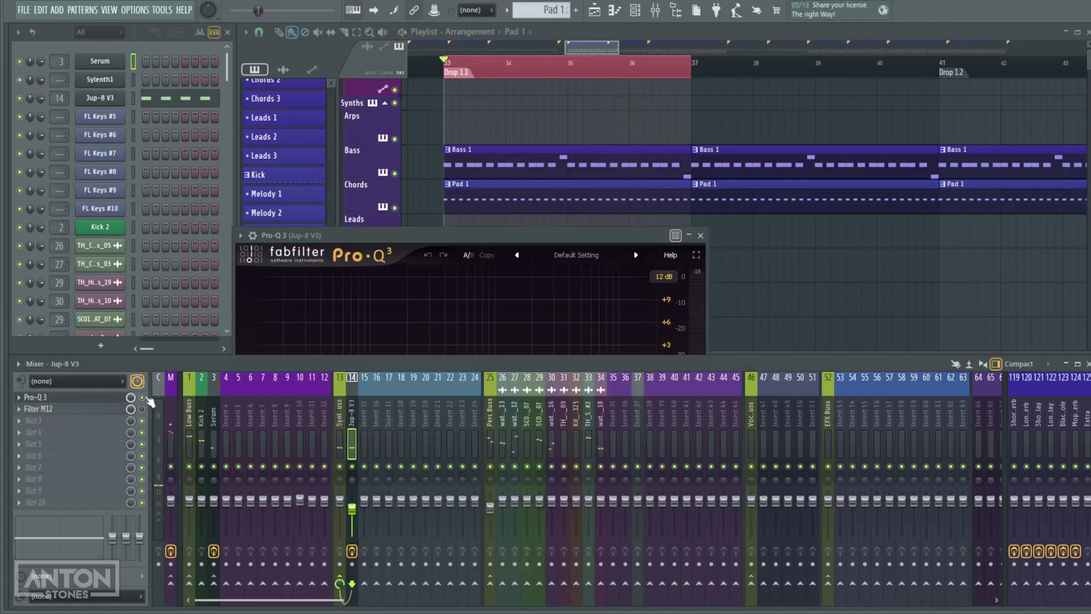
pyautogui.moveTo(418, 233); pyautogui.dragTo(510, 203)
pyautogui.moveTo(523, 337); pyautogui.dragTo(771, 337)
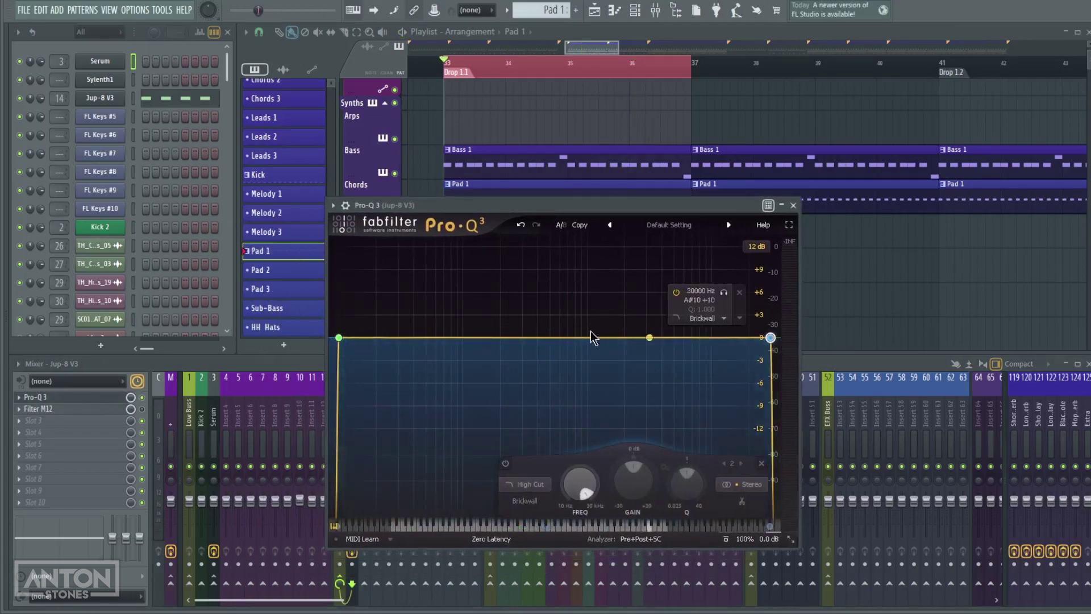
pyautogui.moveTo(478, 222); pyautogui.dragTo(581, 204)
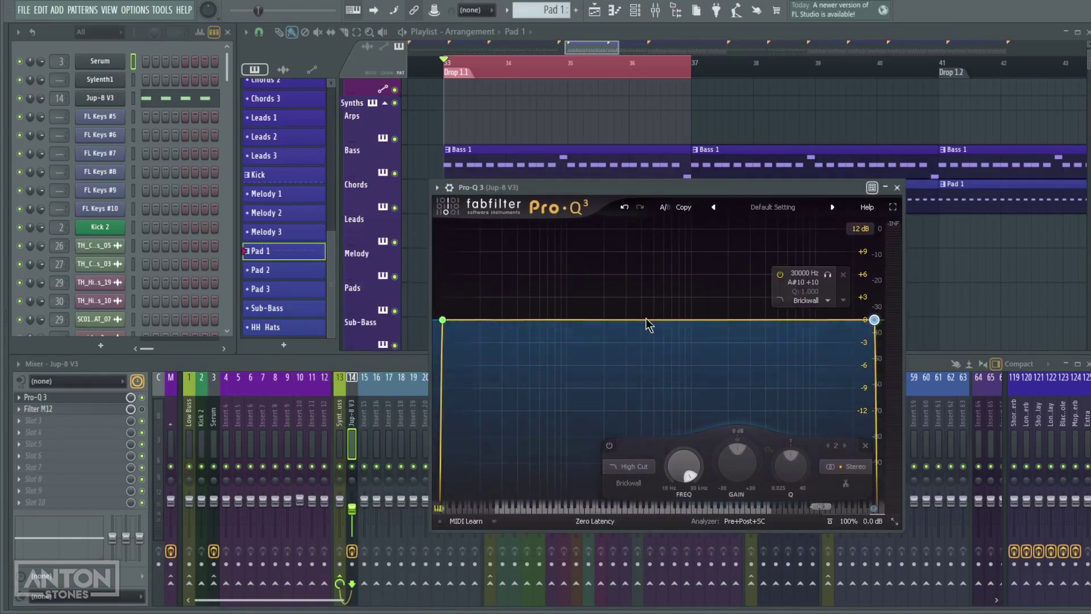
# Raise the Pro-Q 3 brickwall low cut to about 315 Hz and play the loop
pyautogui.moveTo(443, 320); pyautogui.dragTo(607, 333)
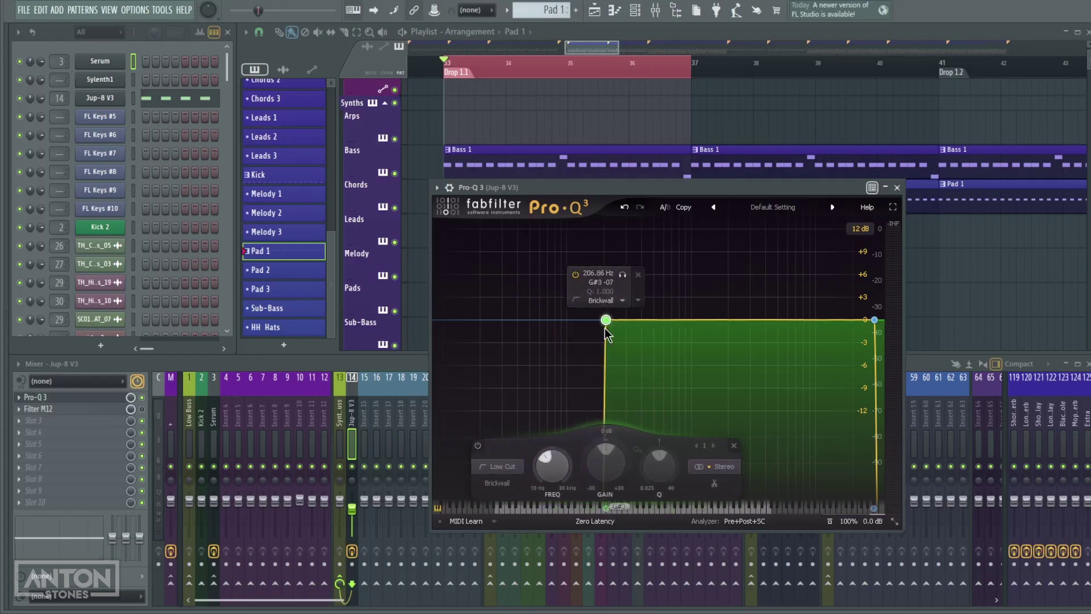
pyautogui.moveTo(606, 320); pyautogui.dragTo(629, 320)
pyautogui.press('space')
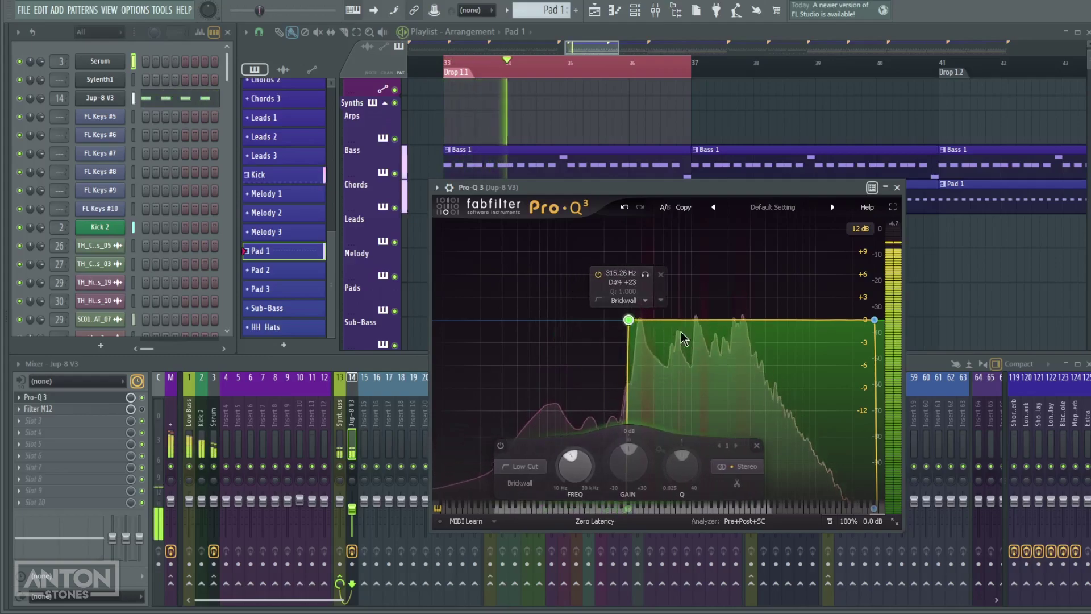
# Narrow the Pro-Q 3 pass band with a 30 dB/oct high cut at 570 Hz beside the low cut
pyautogui.moveTo(874, 320); pyautogui.dragTo(626, 325)
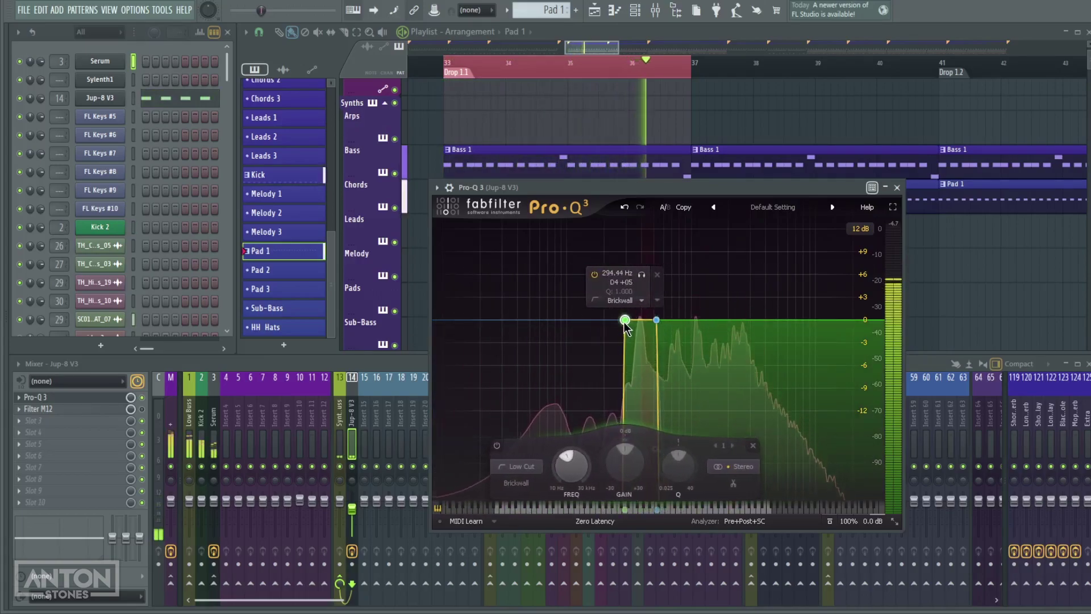
pyautogui.moveTo(646, 284); pyautogui.dragTo(665, 322)
pyautogui.moveTo(663, 324); pyautogui.dragTo(660, 321)
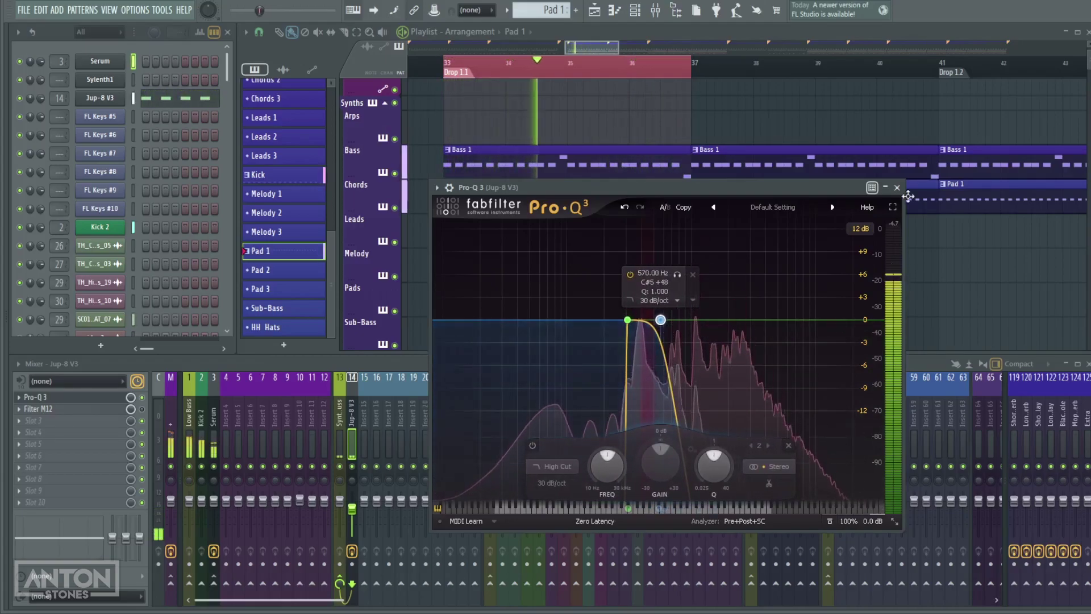
pyautogui.click(897, 188)
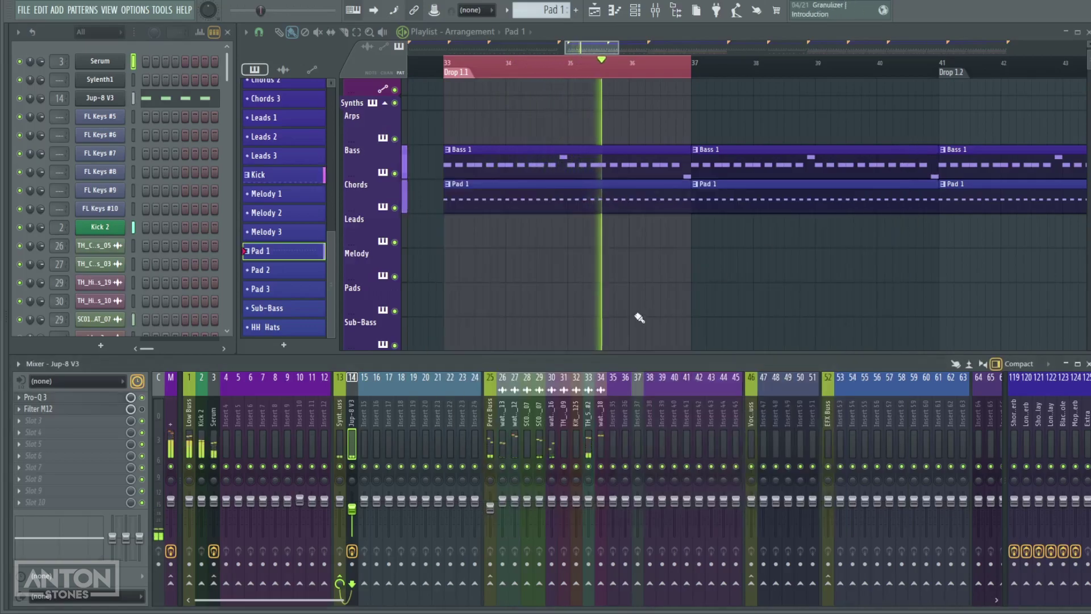
pyautogui.press('space')
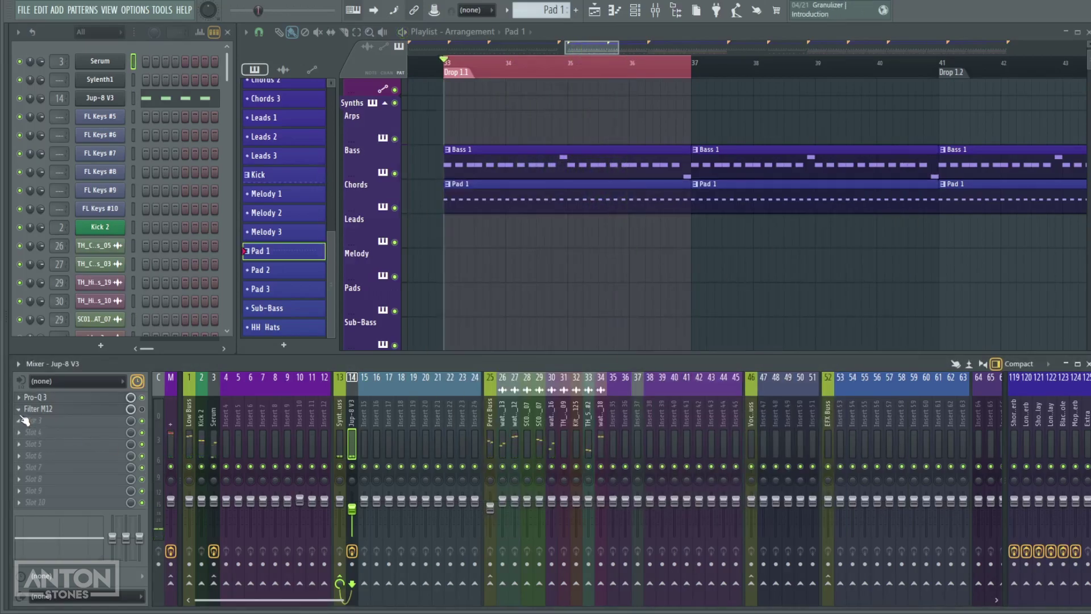
# Remove the Filter M12 effect from the Jup-8 V3 mixer track
pyautogui.click(23, 420)
pyautogui.click(84, 352)
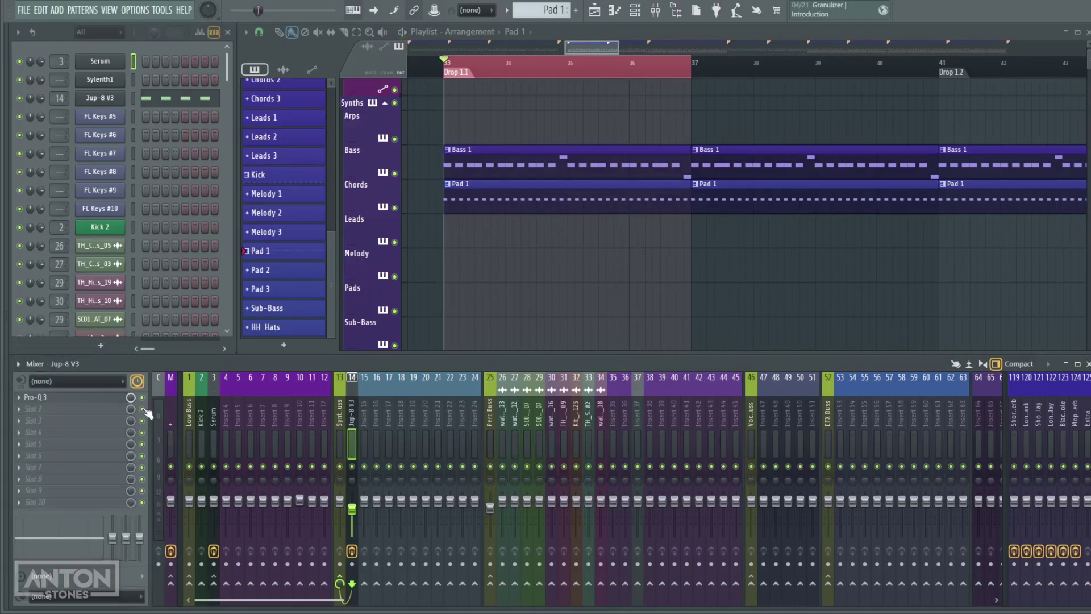
pyautogui.click(20, 410)
pyautogui.moveTo(102, 342)
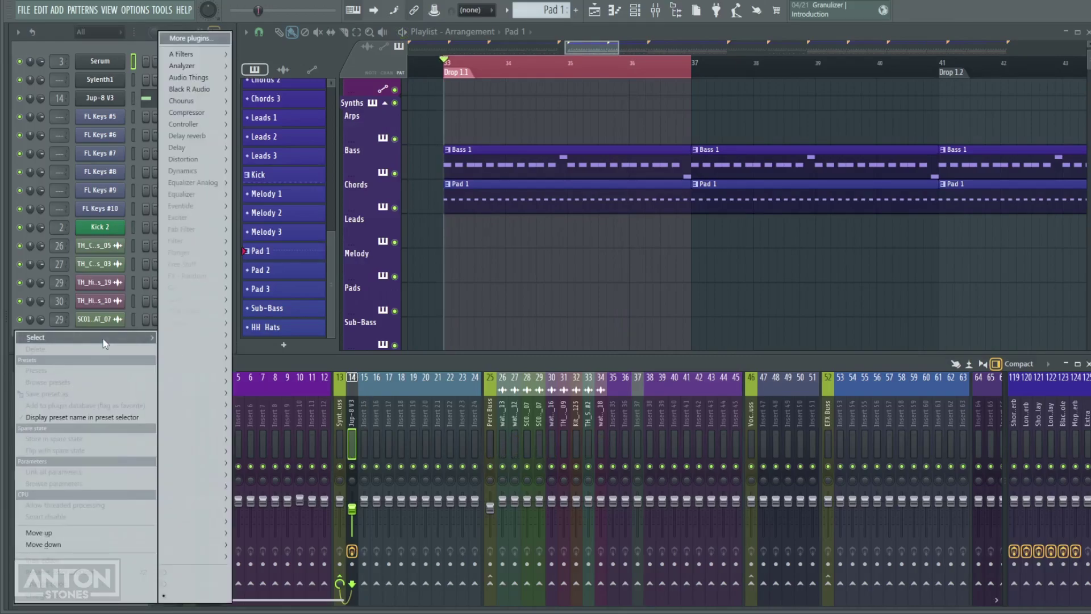
pyautogui.click(191, 313)
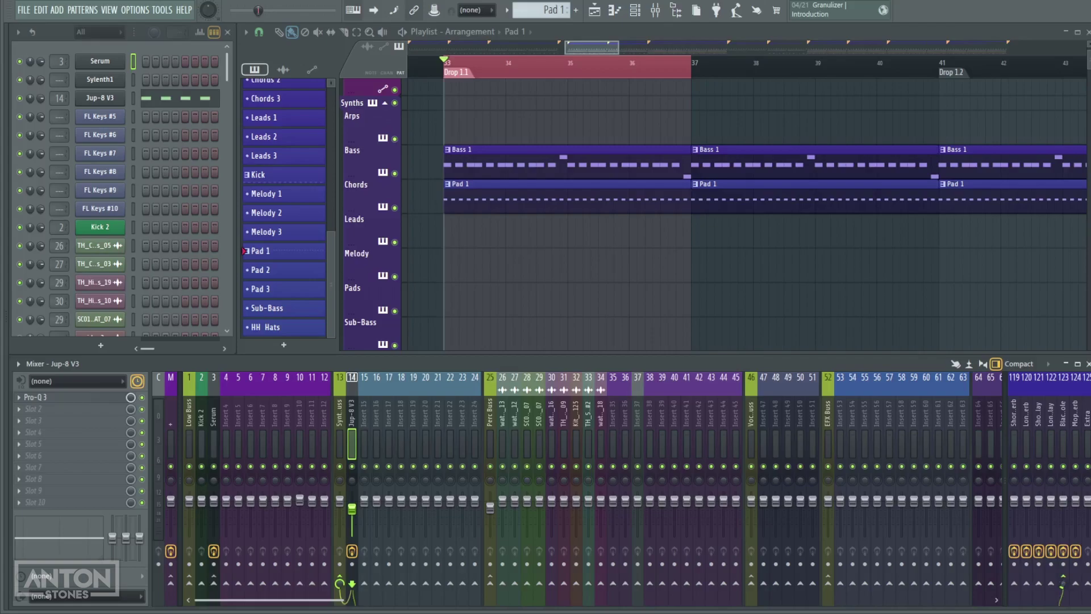
# Audition the drop loop with the Jup-8 V3 sent to the Black Hole track, and inspect that track's Blackhole reverb
pyautogui.press('space')
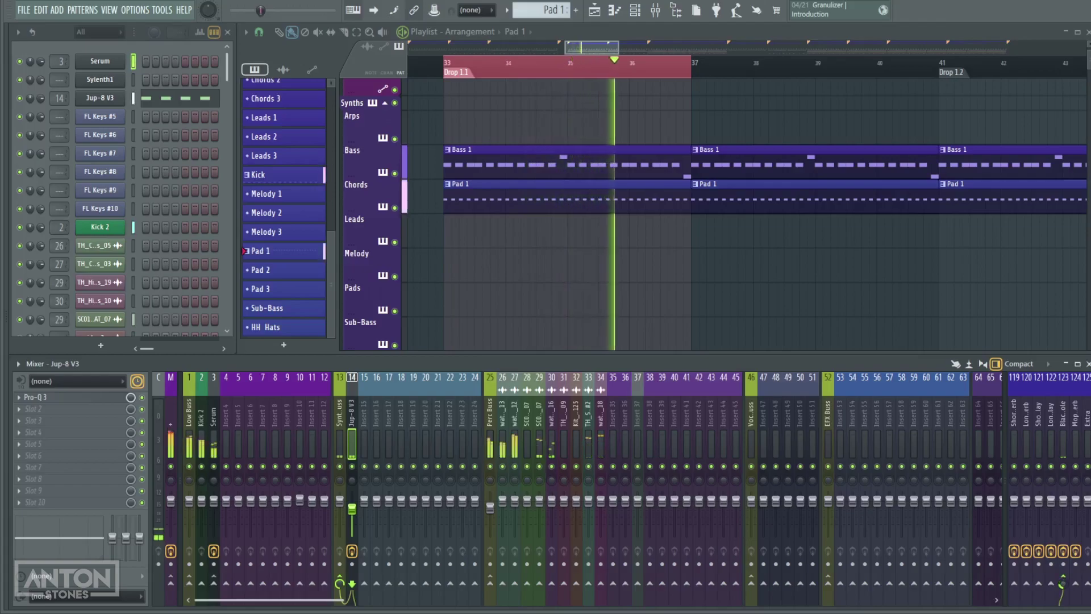
pyautogui.press('space')
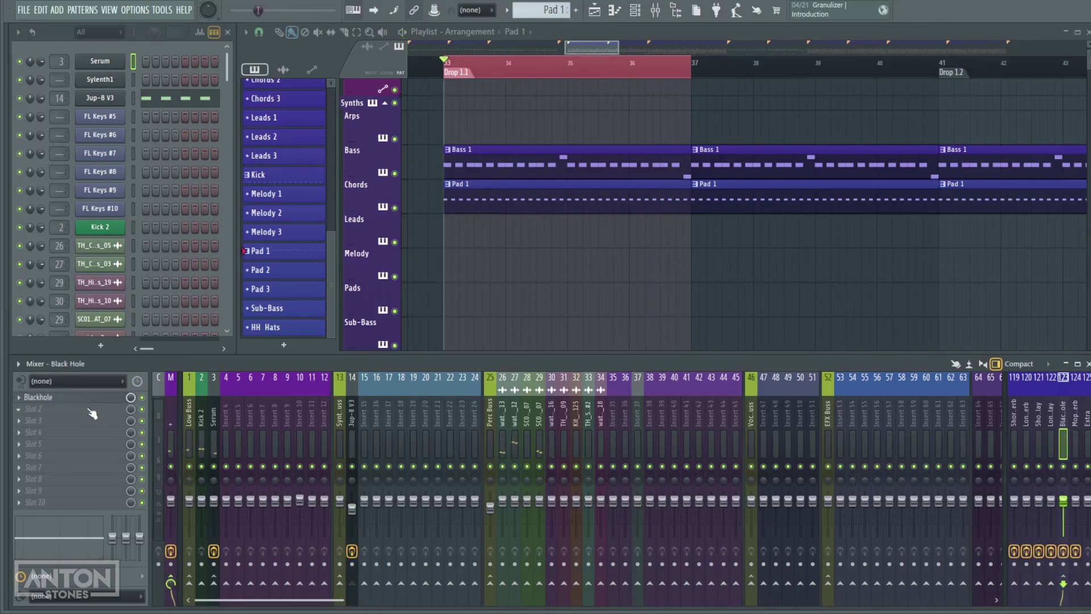
pyautogui.click(96, 398)
pyautogui.click(405, 89)
pyautogui.click(350, 414)
pyautogui.press('space')
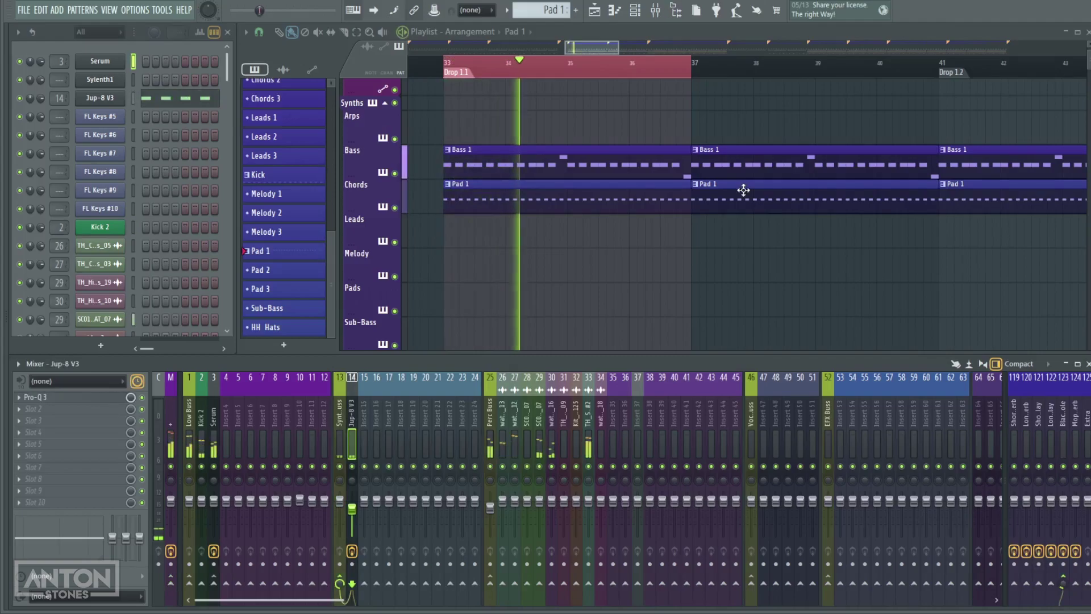
pyautogui.press('space')
# Open the Jup-8 V3 notes of the Pad 1 pattern and mute the second to sixth G6 notes of bar 1
pyautogui.moveTo(598, 214); pyautogui.dragTo(667, 225)
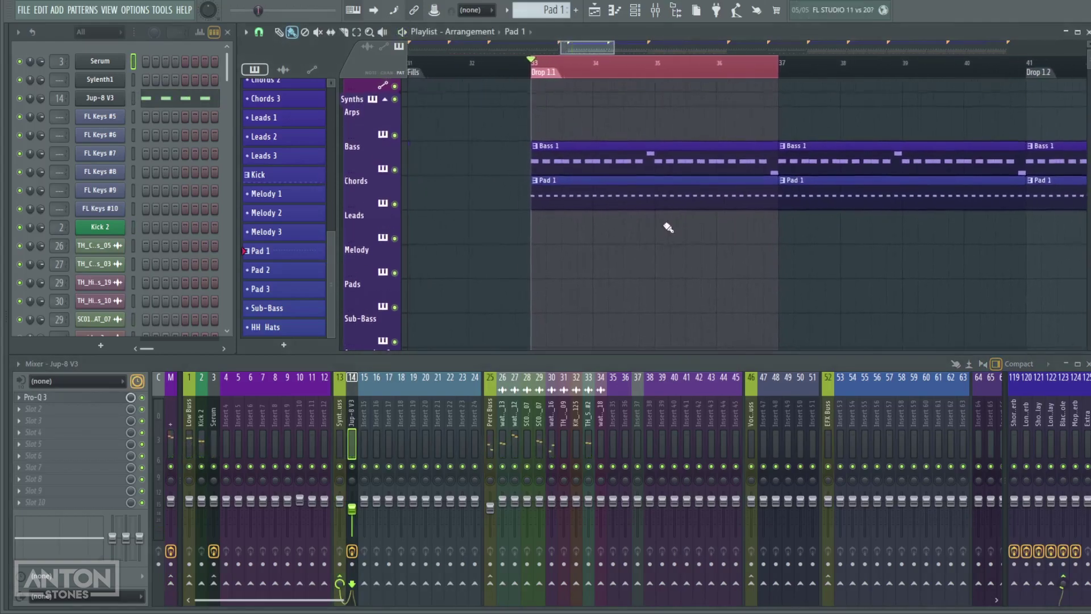
pyautogui.doubleClick(669, 208)
pyautogui.moveTo(523, 289); pyautogui.dragTo(739, 379)
pyautogui.scroll(-3, 451, 278)
pyautogui.keyDown('ctrl'); pyautogui.scroll(3, 397, 287); pyautogui.keyUp('ctrl')
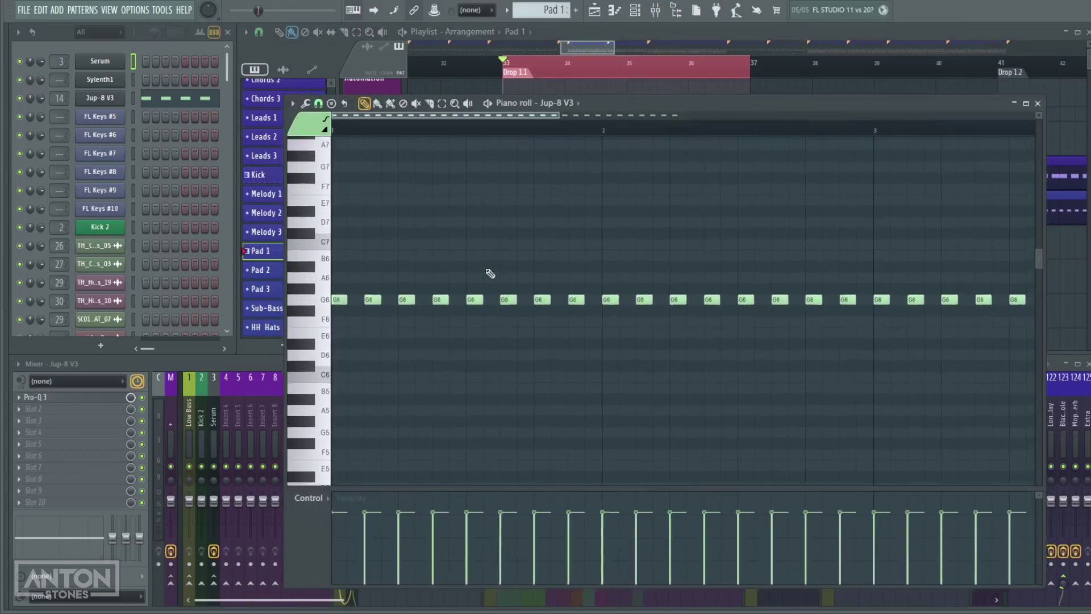
pyautogui.keyDown('ctrl'); pyautogui.scroll(-3, 409, 327); pyautogui.keyUp('ctrl')
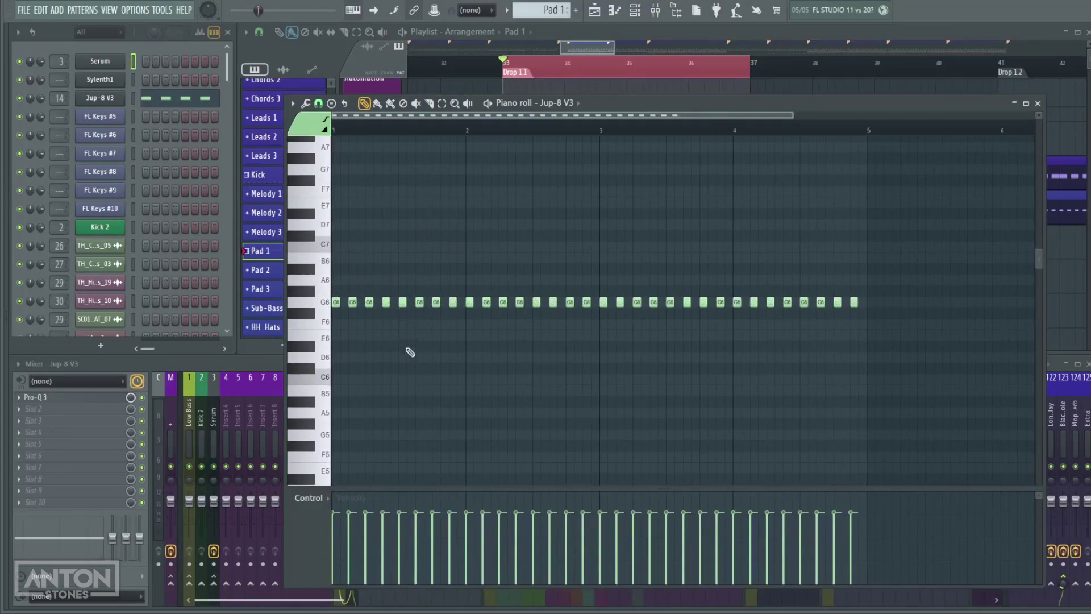
pyautogui.press('space')
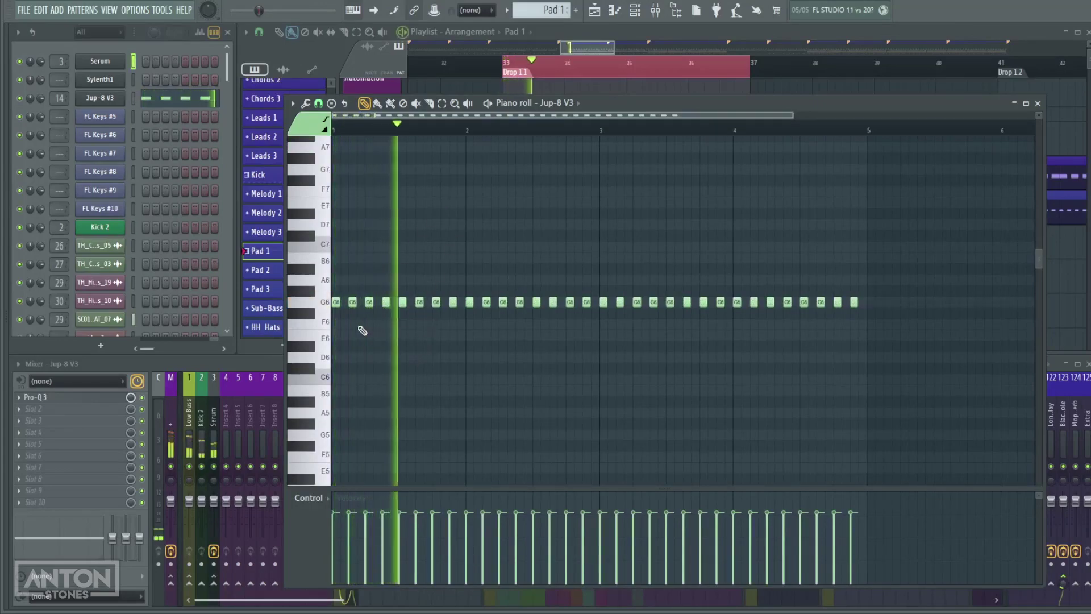
pyautogui.press('space')
pyautogui.keyDown('ctrl'); pyautogui.scroll(2, 392, 321); pyautogui.keyUp('ctrl')
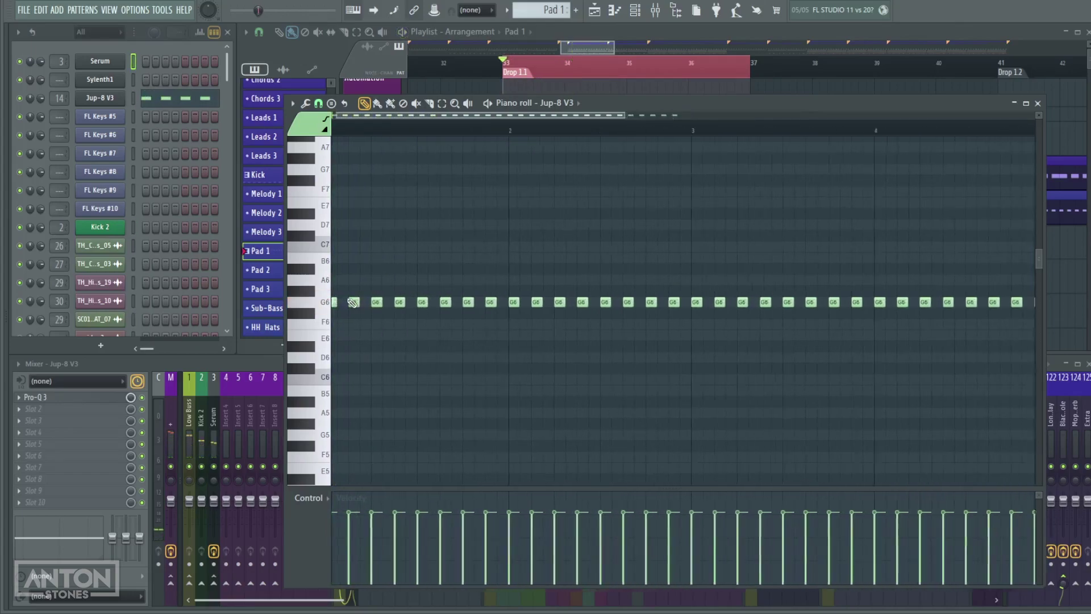
pyautogui.moveTo(380, 319); pyautogui.dragTo(476, 329)
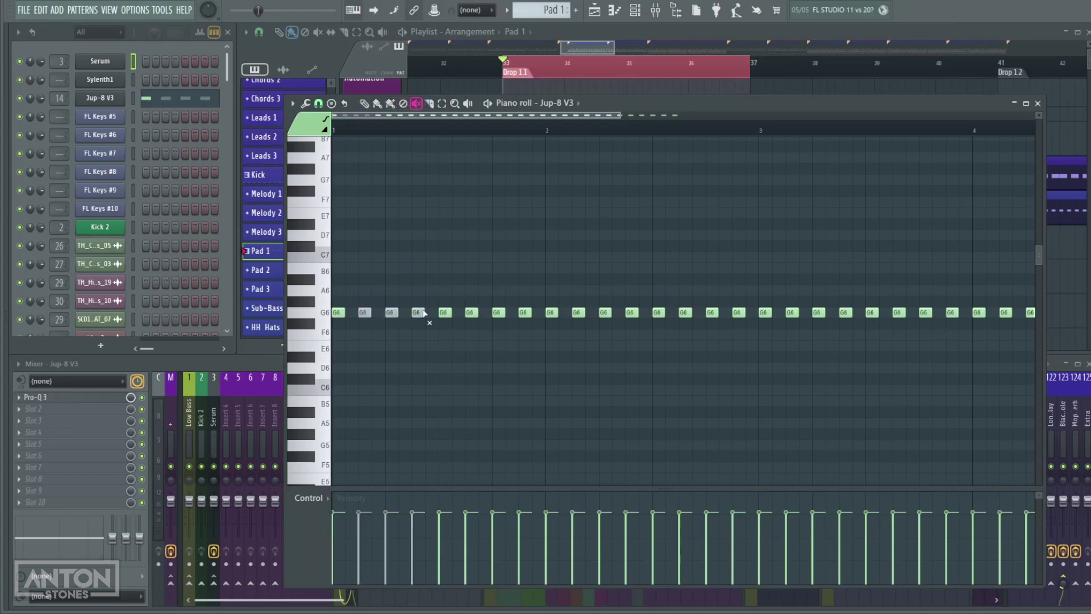
pyautogui.press('space')
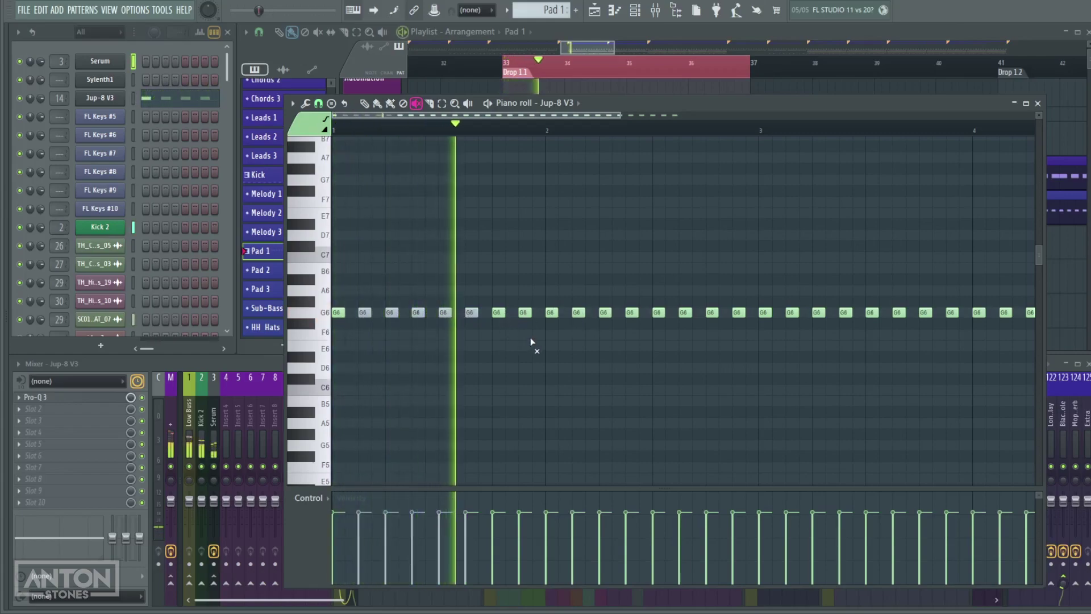
pyautogui.press('space')
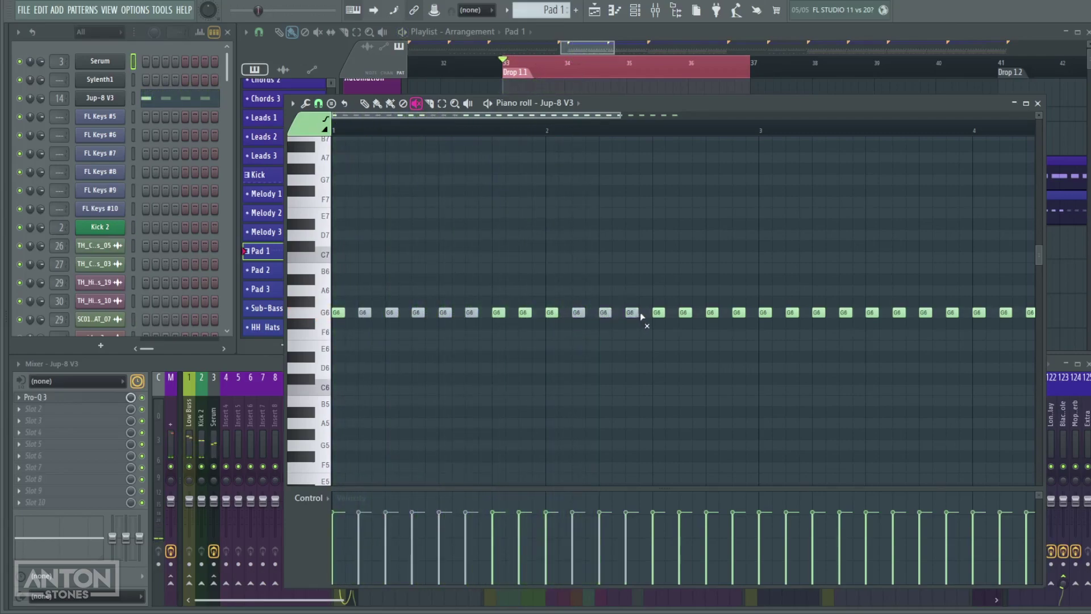
# Mute the second to fifth G6 notes of bar 2 and the second to sixth of bar 3, previewing the loop
pyautogui.press('space')
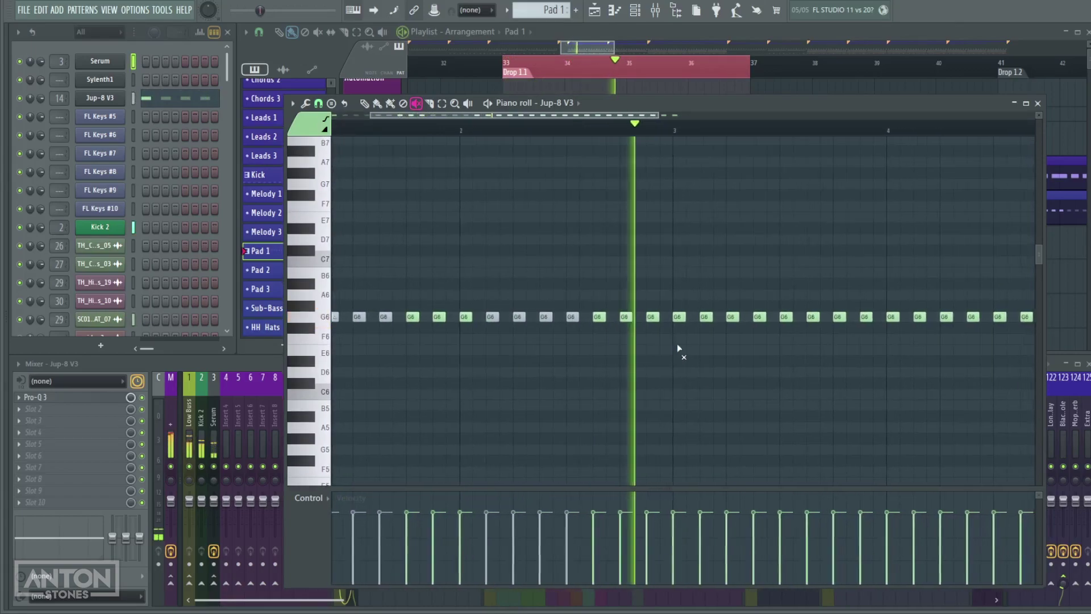
pyautogui.press('space')
pyautogui.moveTo(683, 317); pyautogui.dragTo(765, 318)
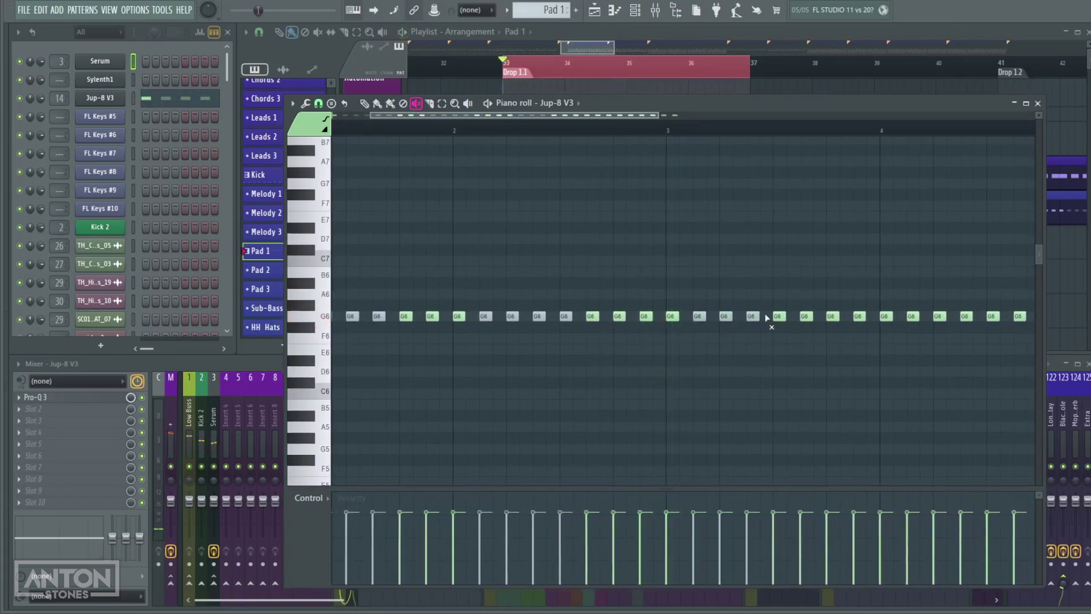
pyautogui.scroll(-3, 745, 363)
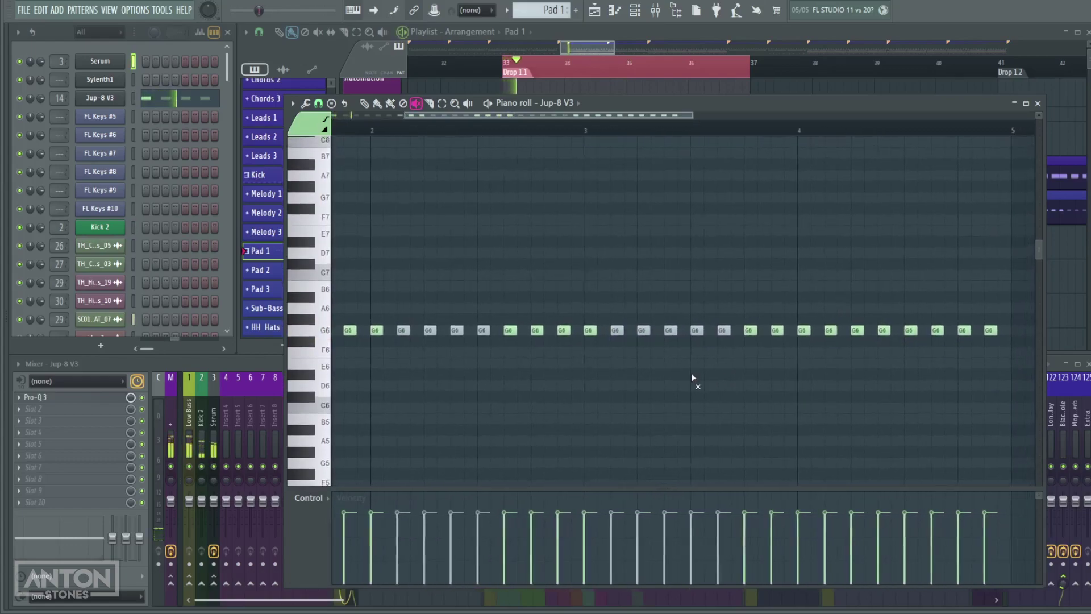
# Mute the second, third, fourth and sixth G6 notes of bar 4, preview the rhythm and close the note editor
pyautogui.press('space')
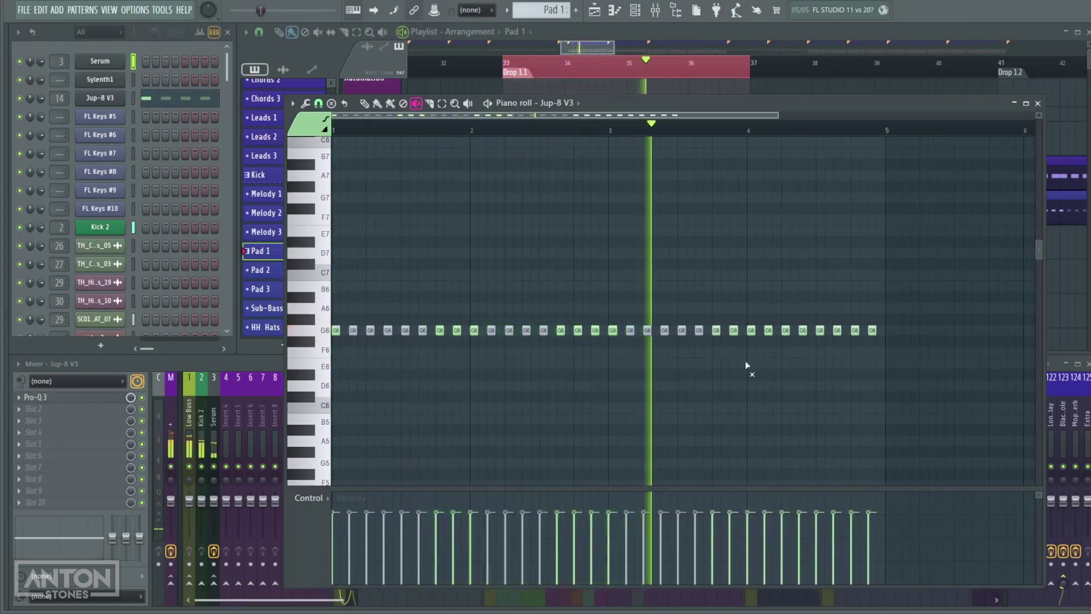
pyautogui.press('space')
pyautogui.press('space')
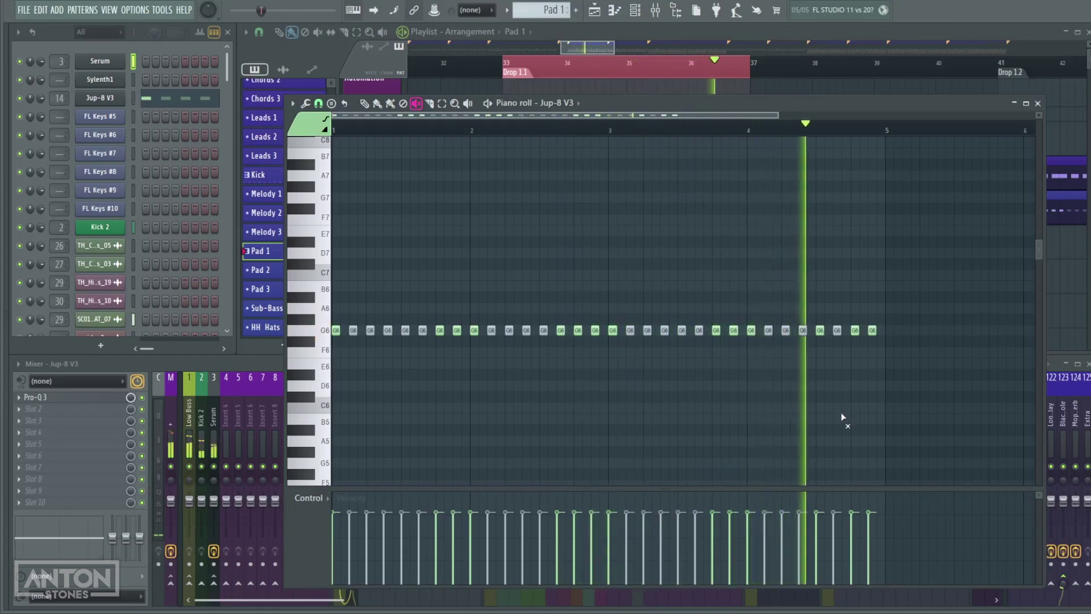
pyautogui.press('space')
pyautogui.click(1037, 104)
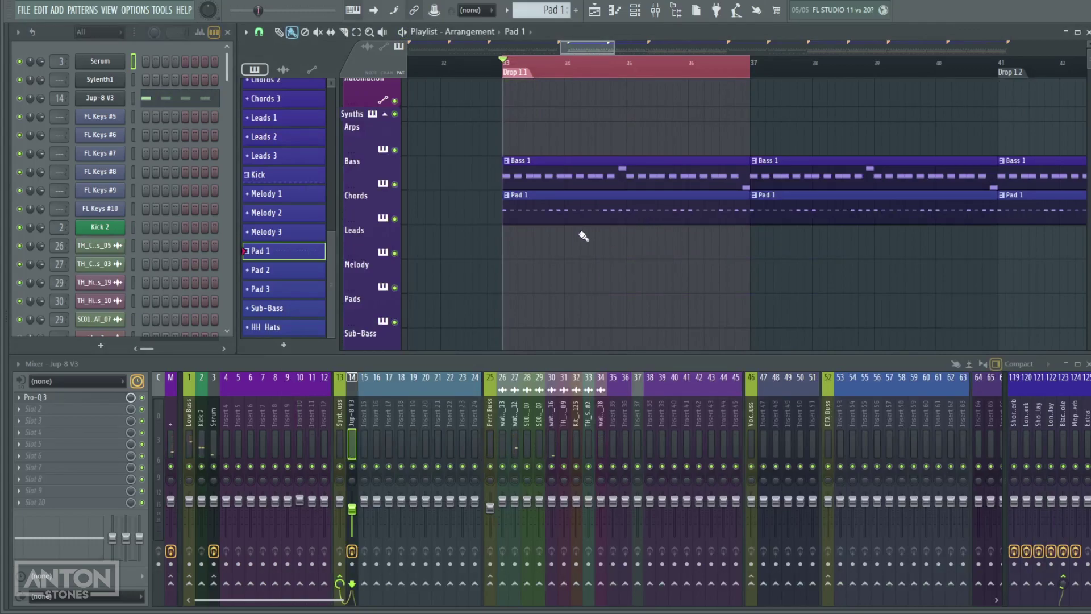
# Review the muted-note rhythm of the Pad 1 clips against the bass and play the drop loop
pyautogui.doubleClick(587, 212)
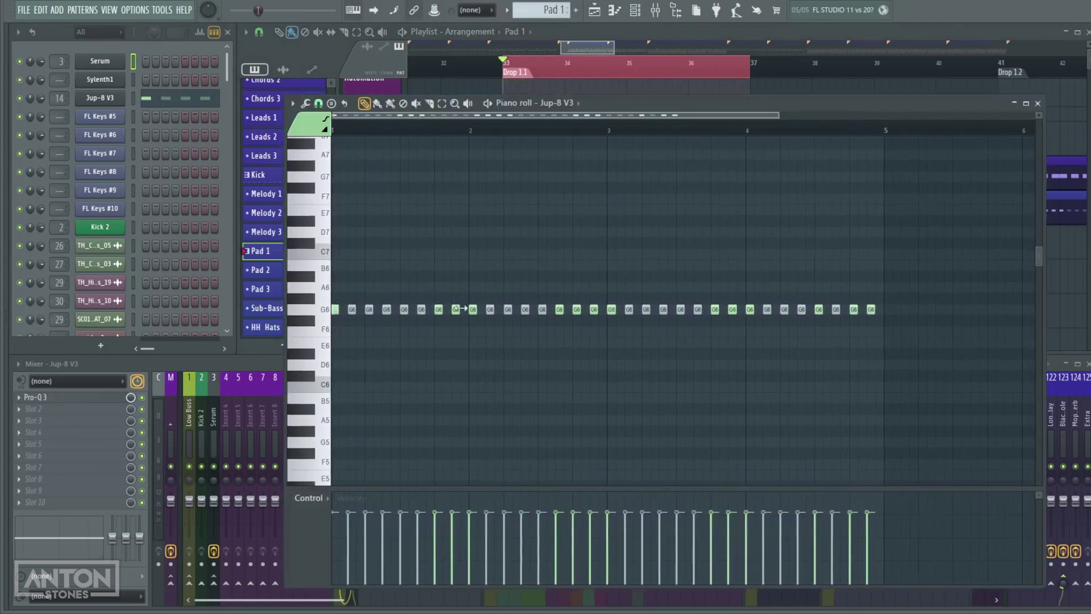
pyautogui.click(1037, 103)
pyautogui.scroll(5, 689, 226)
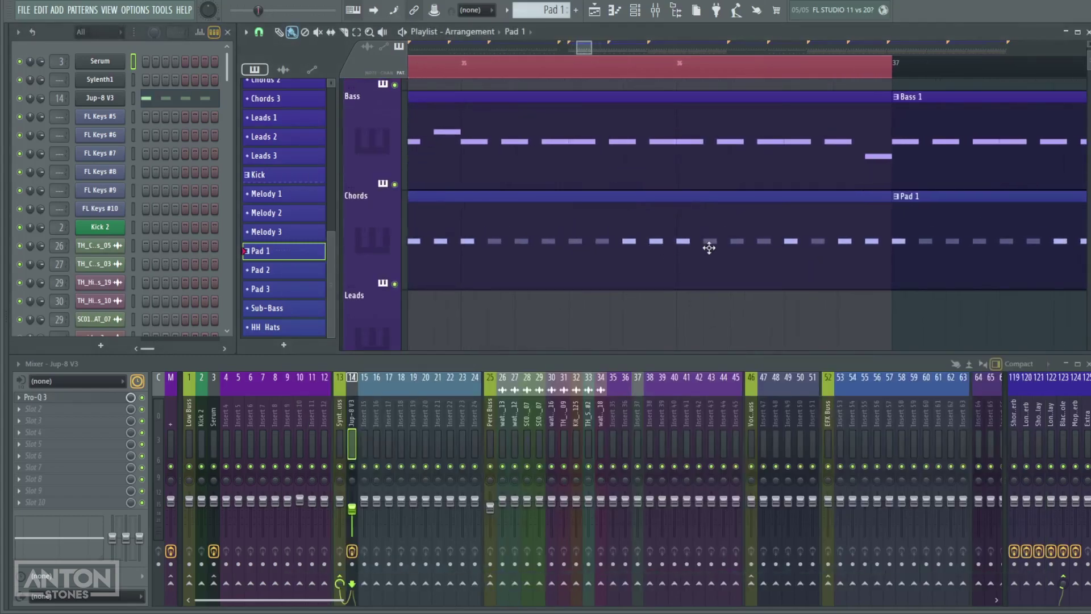
pyautogui.scroll(-5, 706, 247)
pyautogui.scroll(-4, 682, 266)
pyautogui.scroll(4, 669, 241)
pyautogui.press('space')
pyautogui.moveTo(686, 272)
pyautogui.mouseDown()
pyautogui.moveTo(653, 268)
pyautogui.moveTo(672, 265)
pyautogui.mouseUp()
pyautogui.press('space')
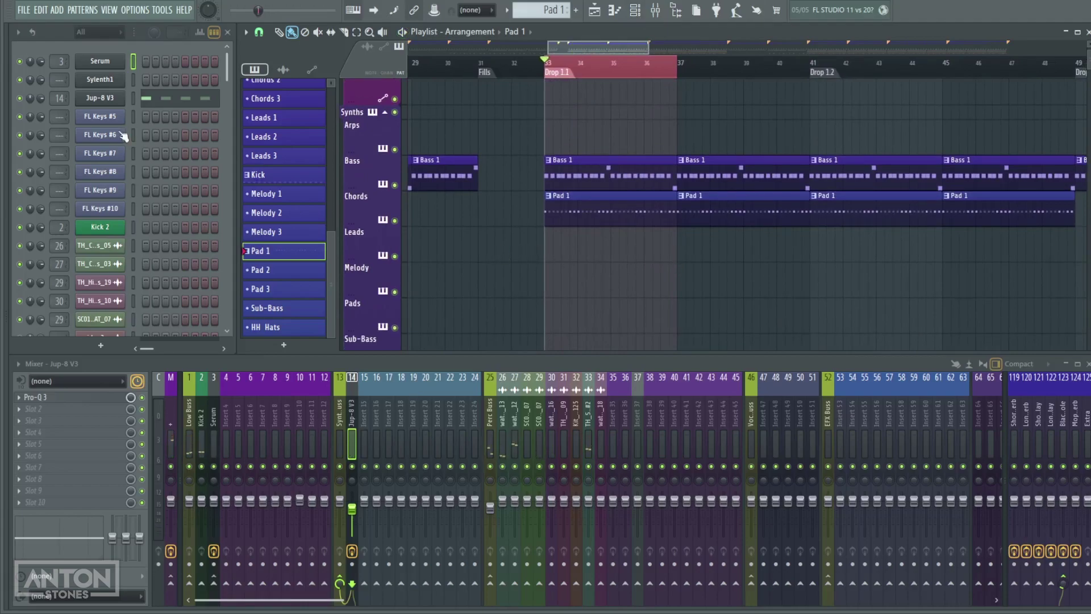
pyautogui.scroll(5, 280, 268)
pyautogui.scroll(-5, 280, 268)
pyautogui.click(284, 345)
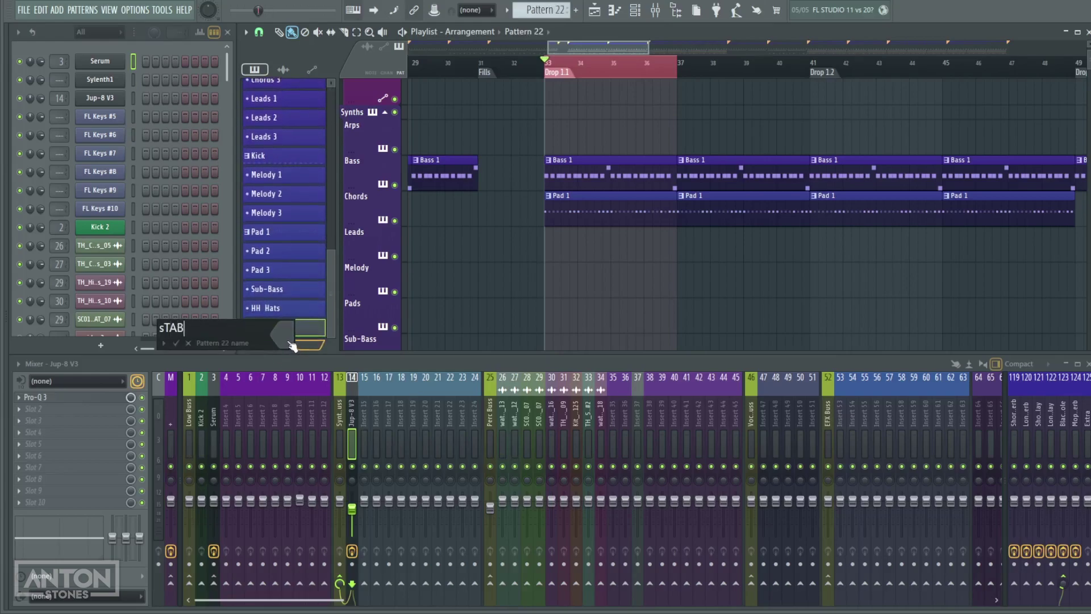
pyautogui.press('Escape')
pyautogui.rightClick(293, 325)
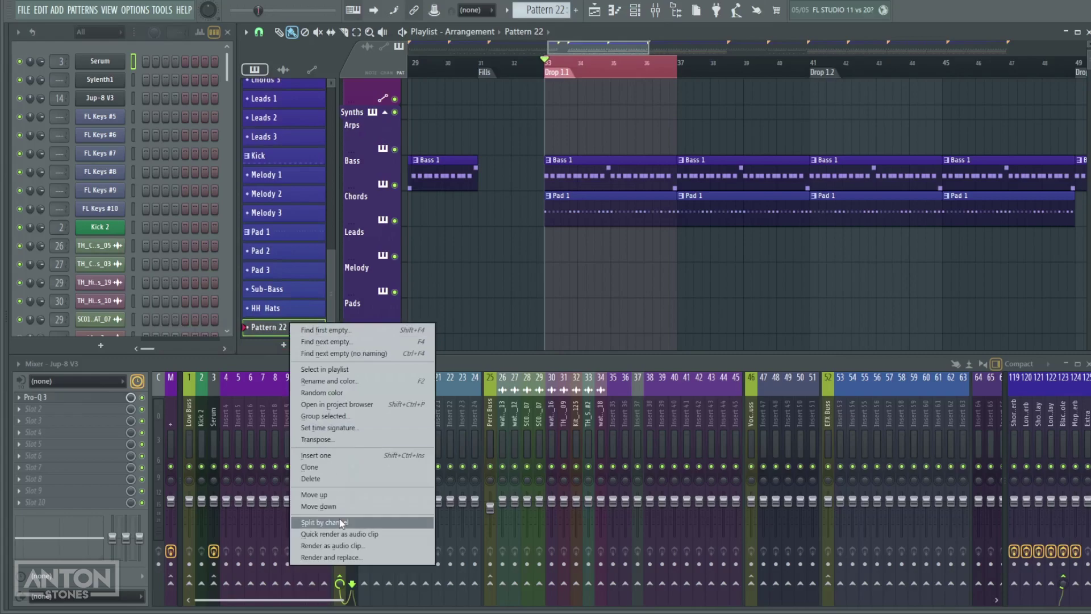
pyautogui.click(364, 478)
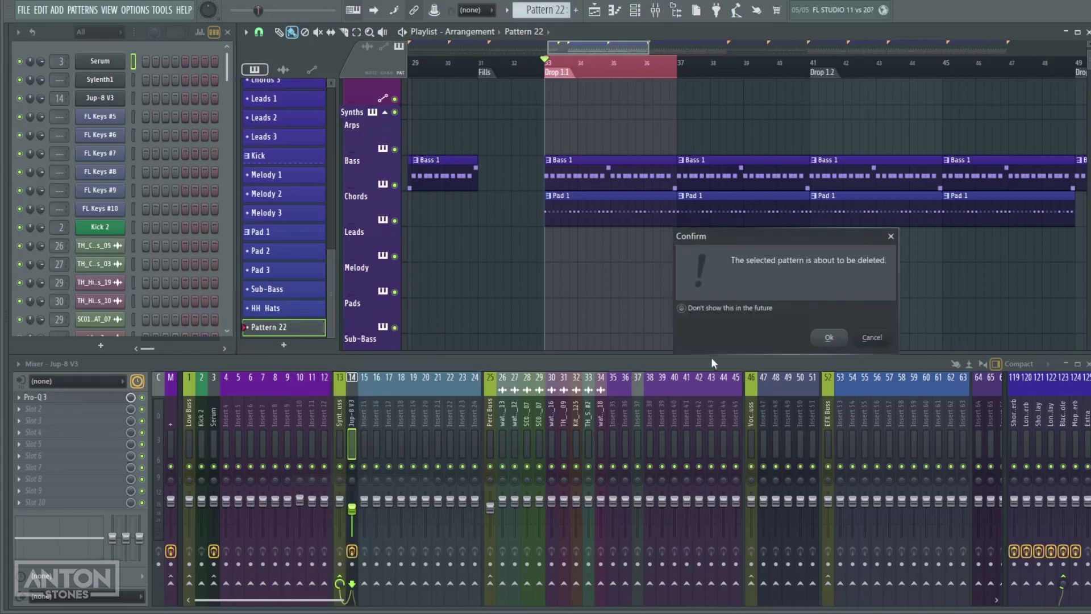
pyautogui.click(829, 340)
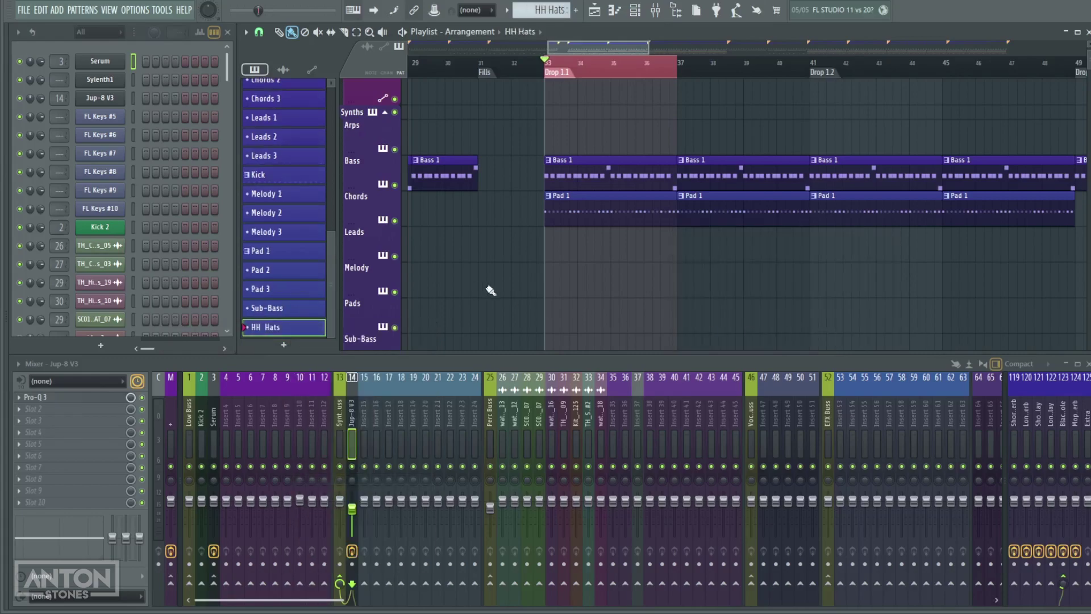
# Select the Chords 1 pattern, open its Sylenth1 notes and preview the sustained G4 note
pyautogui.scroll(5, 292, 222)
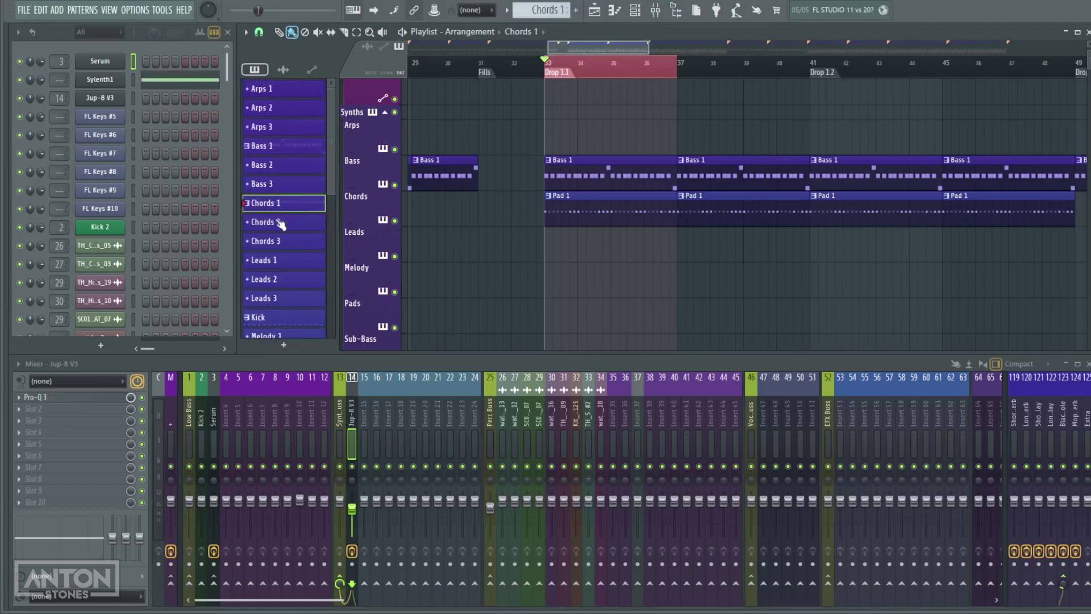
pyautogui.click(187, 82)
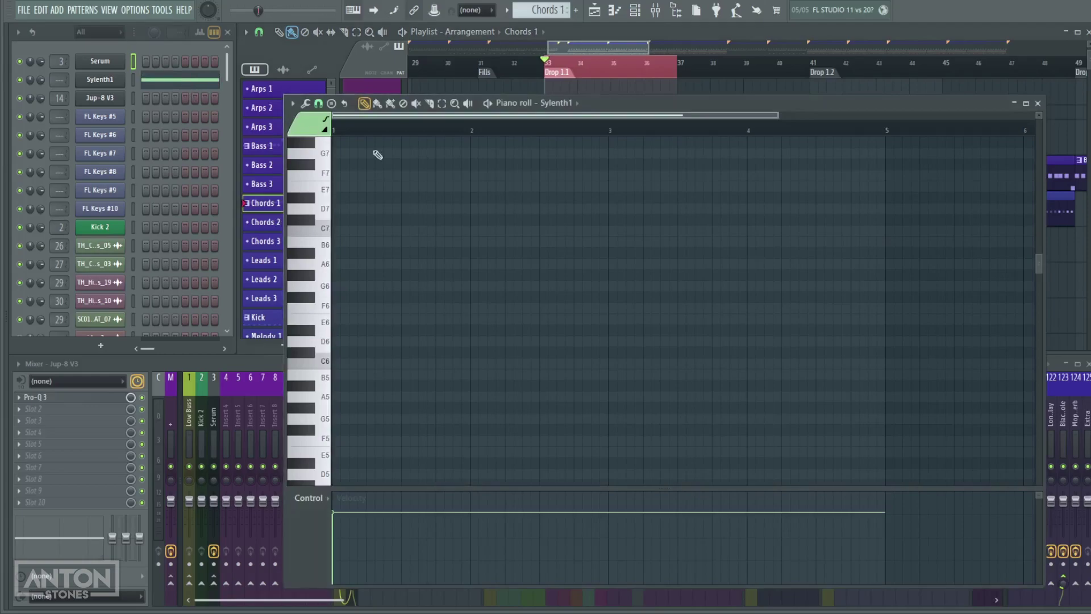
pyautogui.click(490, 105)
pyautogui.click(491, 106)
pyautogui.moveTo(499, 246); pyautogui.dragTo(455, 129)
pyautogui.click(490, 105)
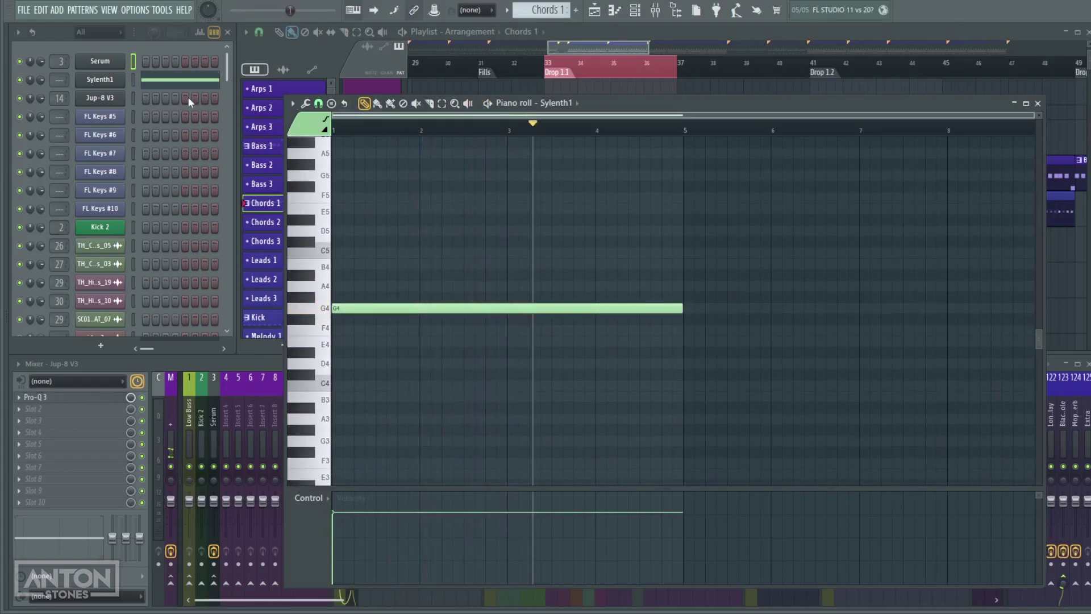
# Shorten the G4 note to about three sixteenths, add a second G4 note of equal length in bar 1 and preview
pyautogui.moveTo(616, 309); pyautogui.dragTo(336, 307)
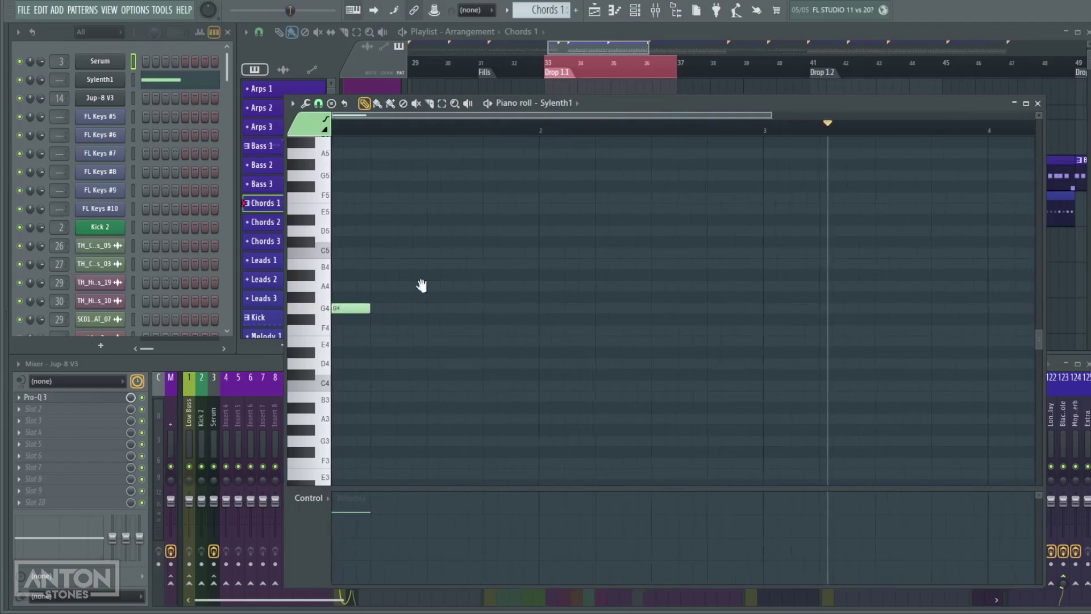
pyautogui.scroll(2, 397, 261)
pyautogui.press('space')
pyautogui.press('space')
pyautogui.press('space')
pyautogui.press('space')
pyautogui.press('space')
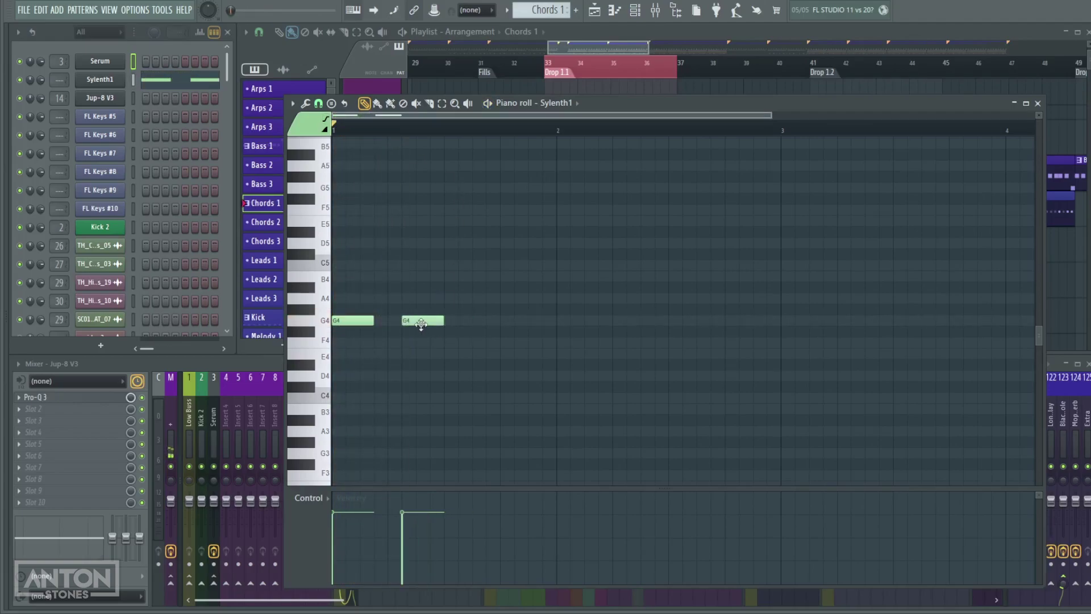
# Move the second G4 note to the end of bar 1 and play the pattern
pyautogui.moveTo(436, 321); pyautogui.dragTo(548, 321)
pyautogui.press('space')
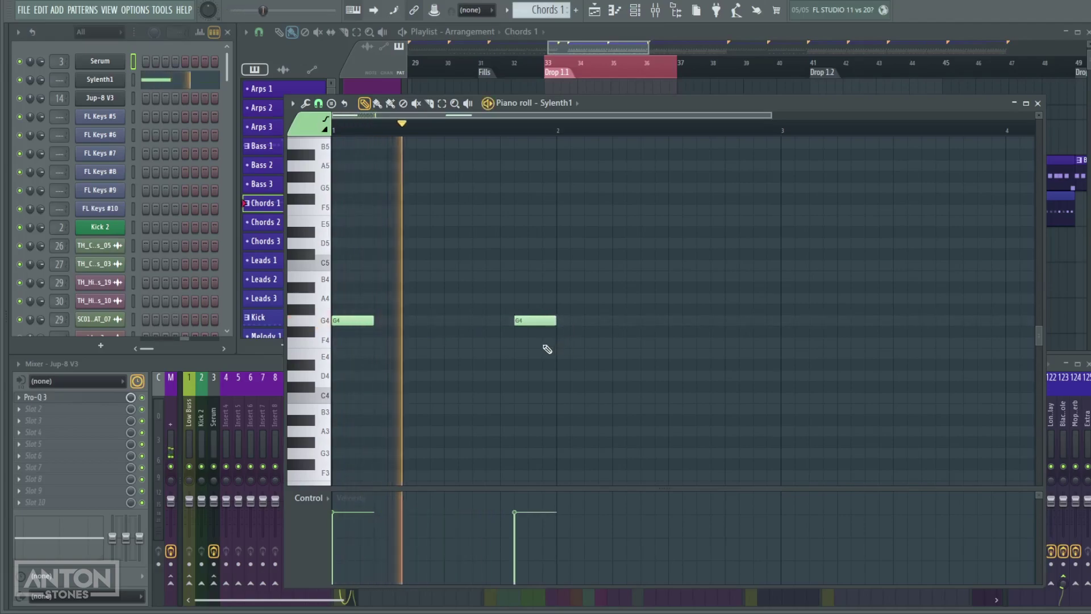
pyautogui.press('space')
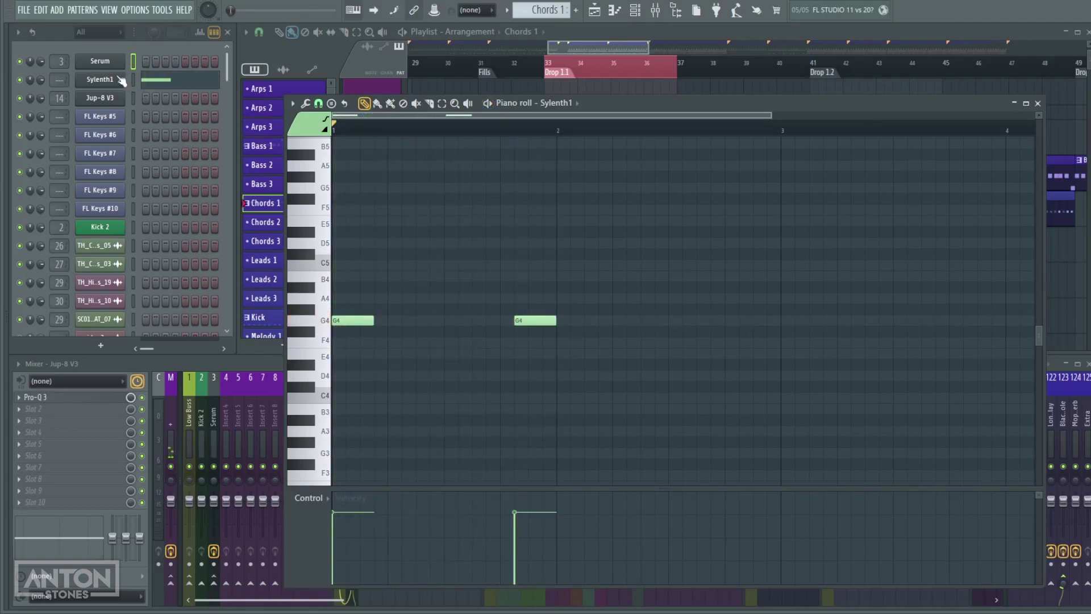
# Open the Sylenth1 instrument of the Chords 1 pattern and load the custom bank Sample.Magic.Melodic.Techno
pyautogui.click(121, 81)
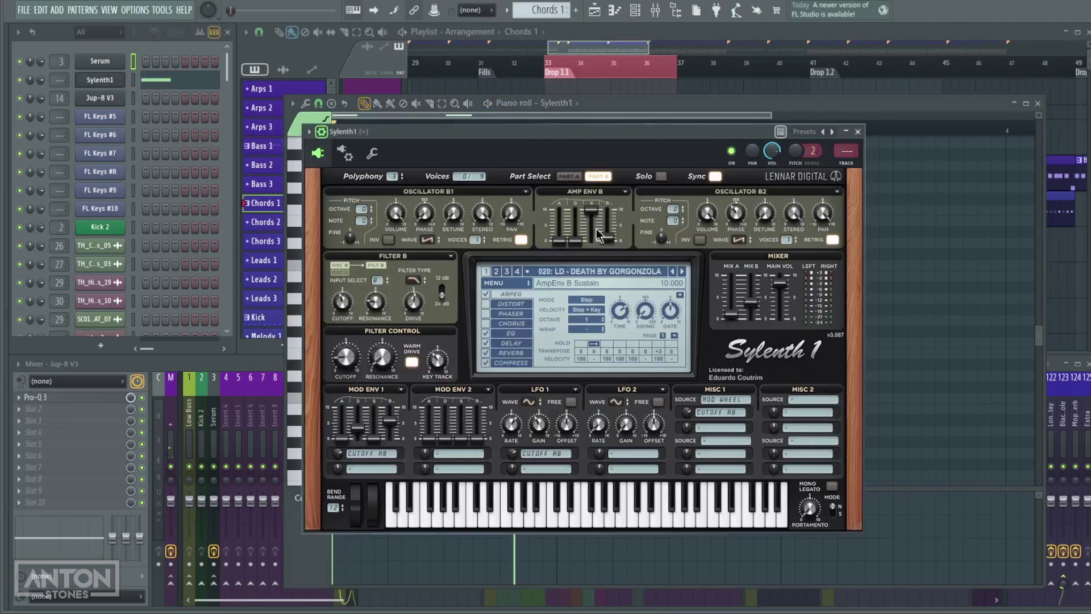
pyautogui.click(520, 288)
pyautogui.moveTo(516, 306)
pyautogui.moveTo(696, 317)
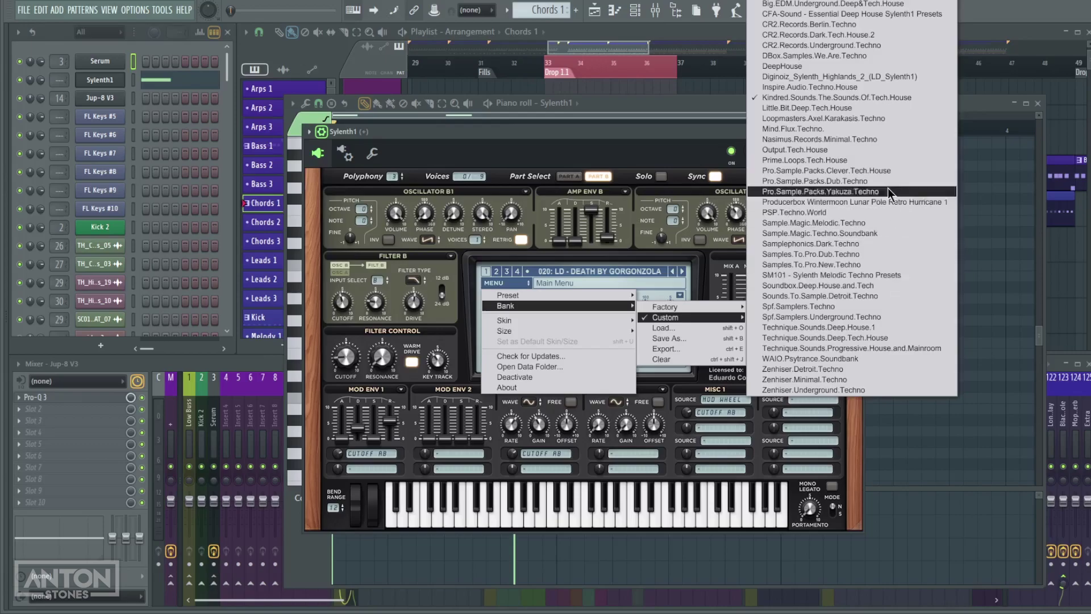
pyautogui.click(917, 222)
# Select the preset 061: Key - 5th Dimension in Sylenth1 and audition the following presets up to 065: Lead - Area Code
pyautogui.click(634, 269)
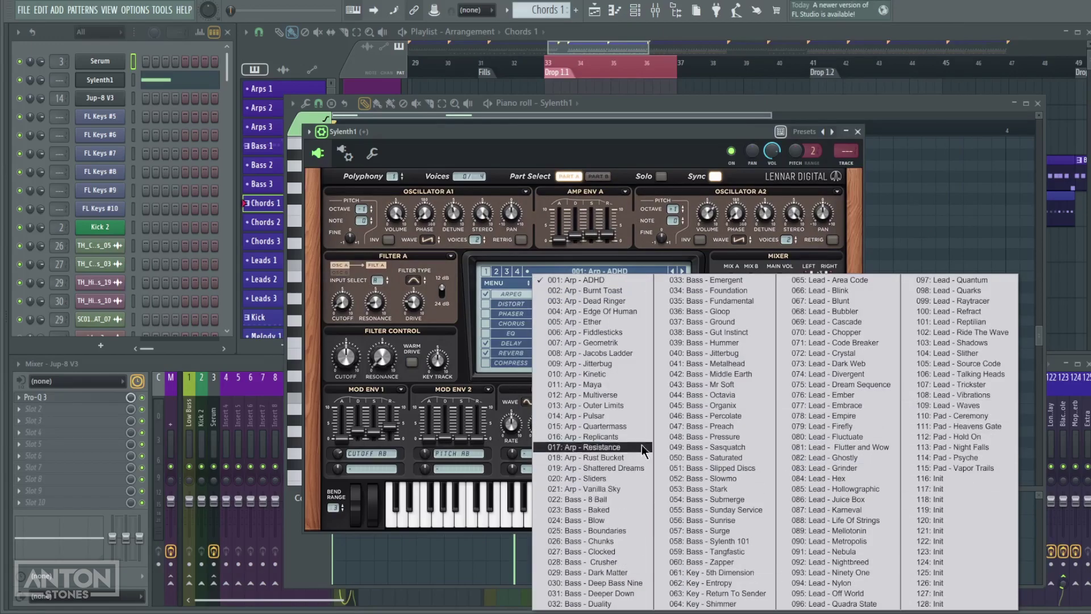
pyautogui.click(722, 572)
pyautogui.moveTo(673, 132); pyautogui.dragTo(816, 171)
pyautogui.click(844, 312)
pyautogui.click(852, 312)
pyautogui.click(853, 314)
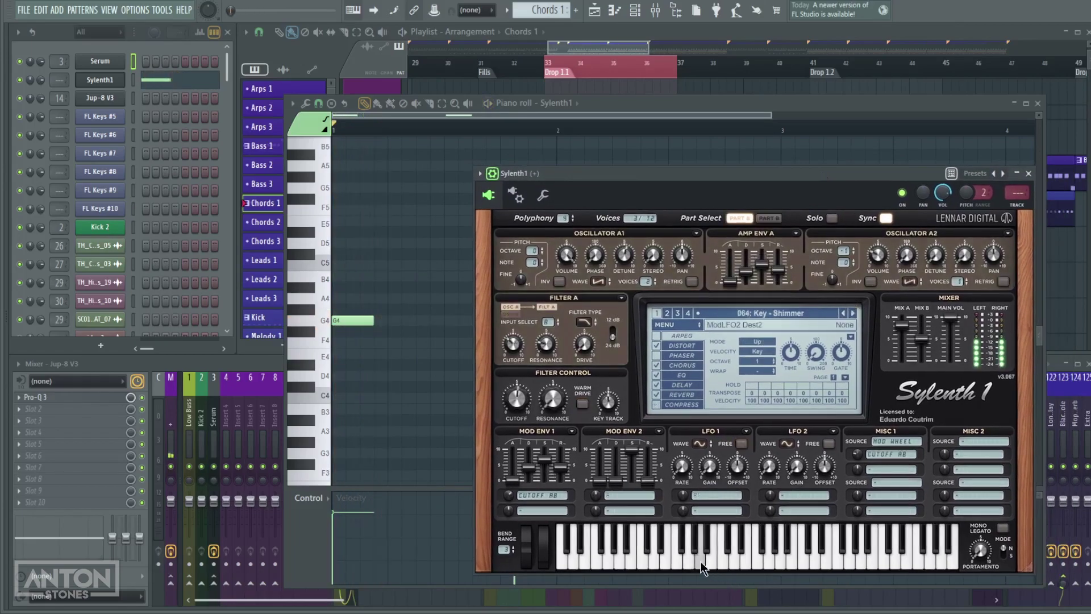
pyautogui.click(853, 314)
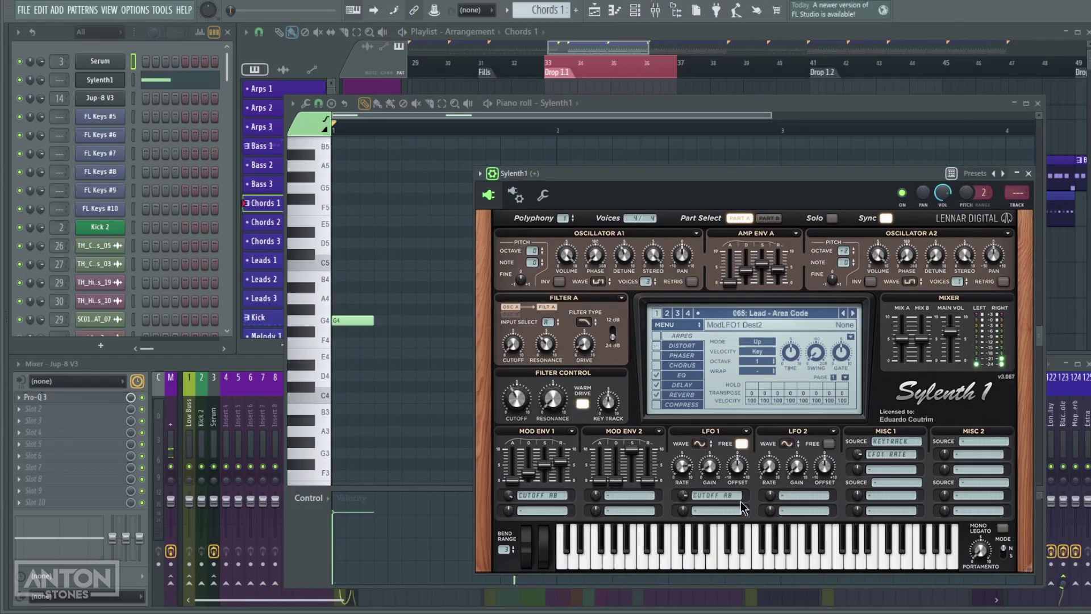
# Load the custom bank Little.Bit.Deep.Tech.House in Sylenth1 and select the preset 050: Stab - China
pyautogui.click(688, 325)
pyautogui.moveTo(690, 347)
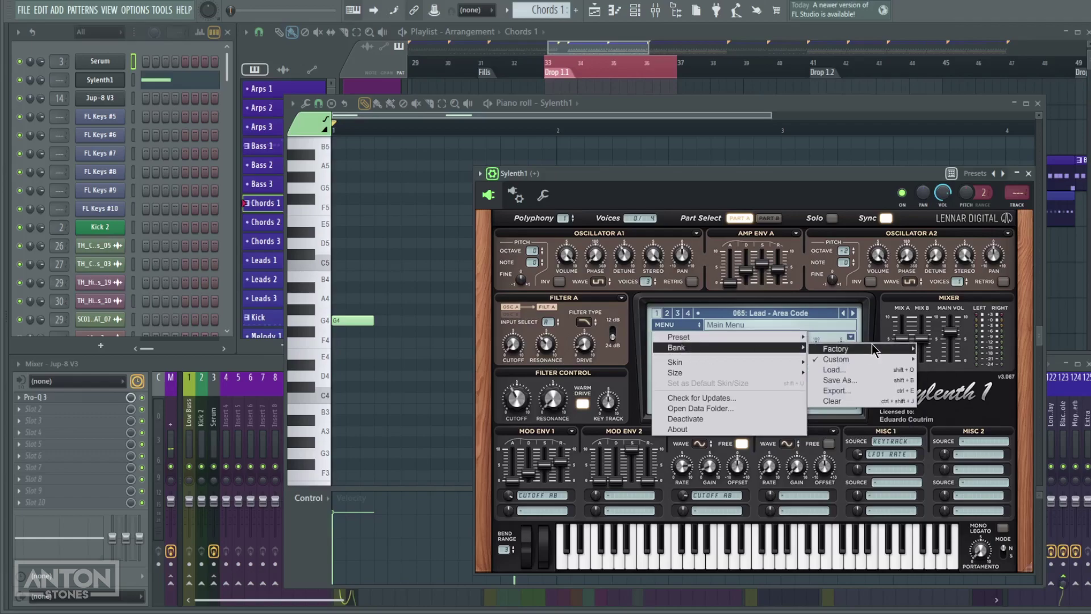
pyautogui.moveTo(862, 359)
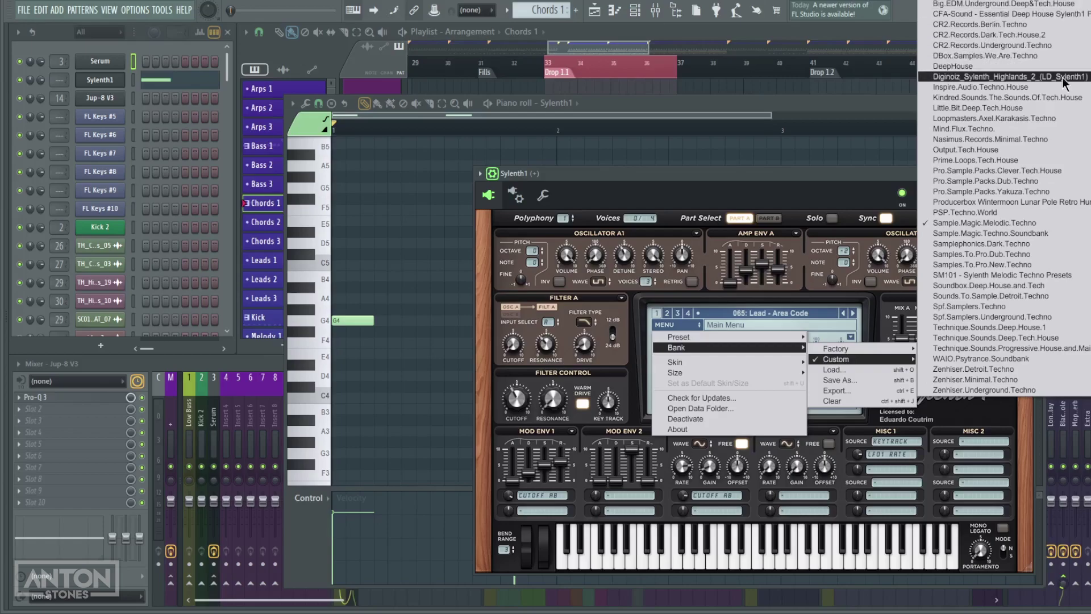
pyautogui.click(1045, 108)
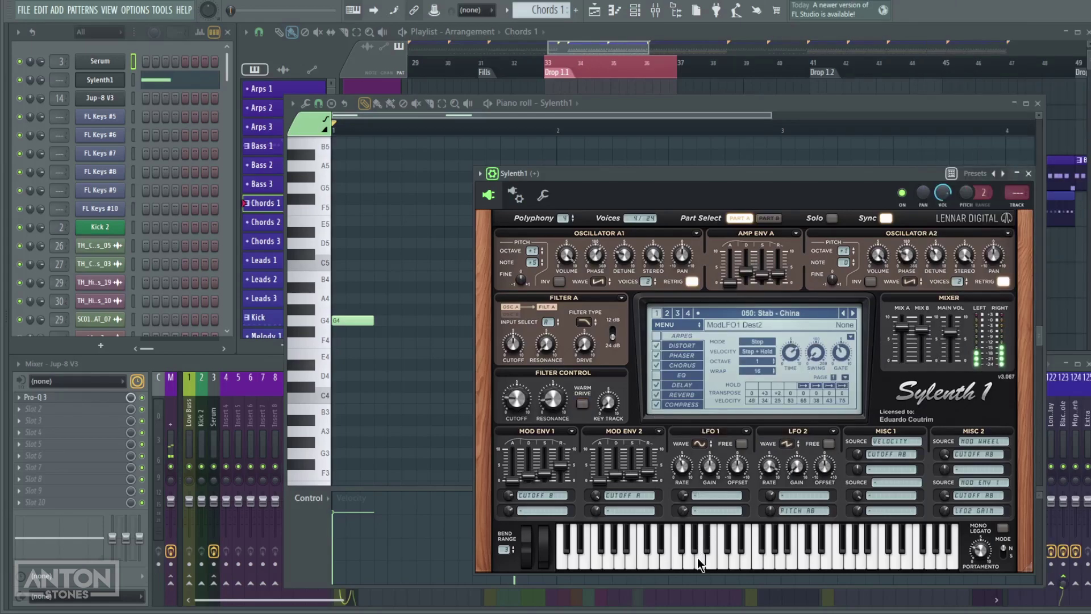
# Audition the stab presets one after another with test notes and settle on 056: Stab - Muffler
pyautogui.click(845, 312)
pyautogui.click(852, 313)
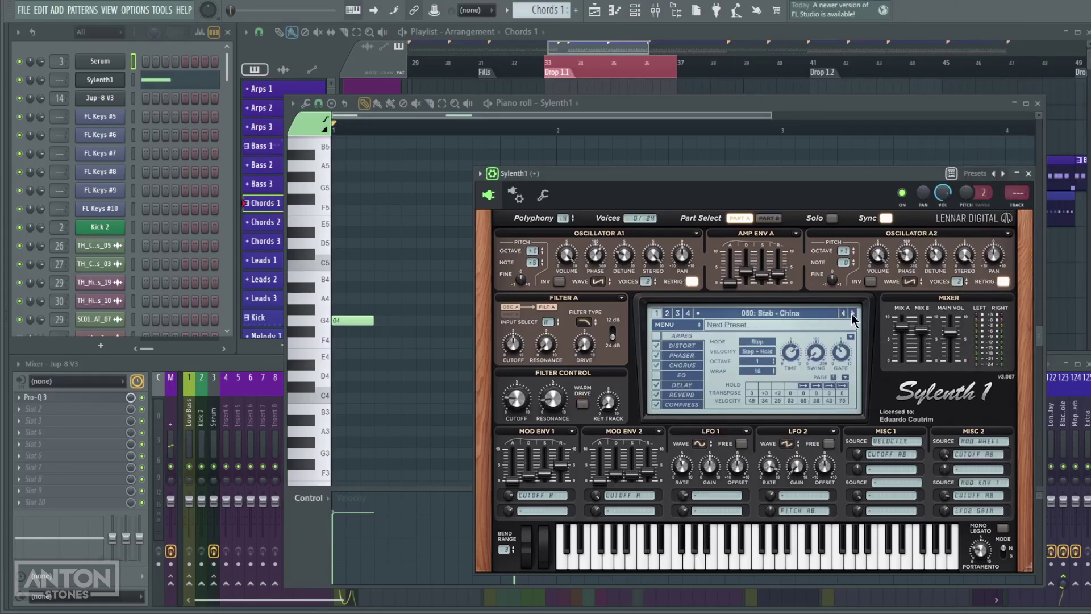
pyautogui.click(852, 313)
pyautogui.click(702, 556)
pyautogui.click(703, 555)
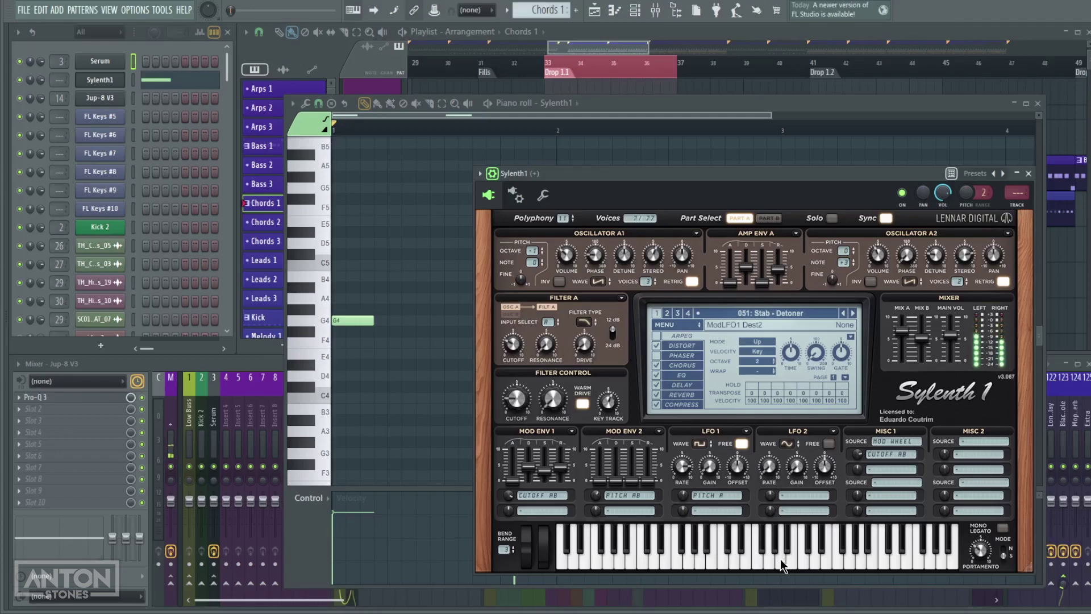
pyautogui.click(853, 313)
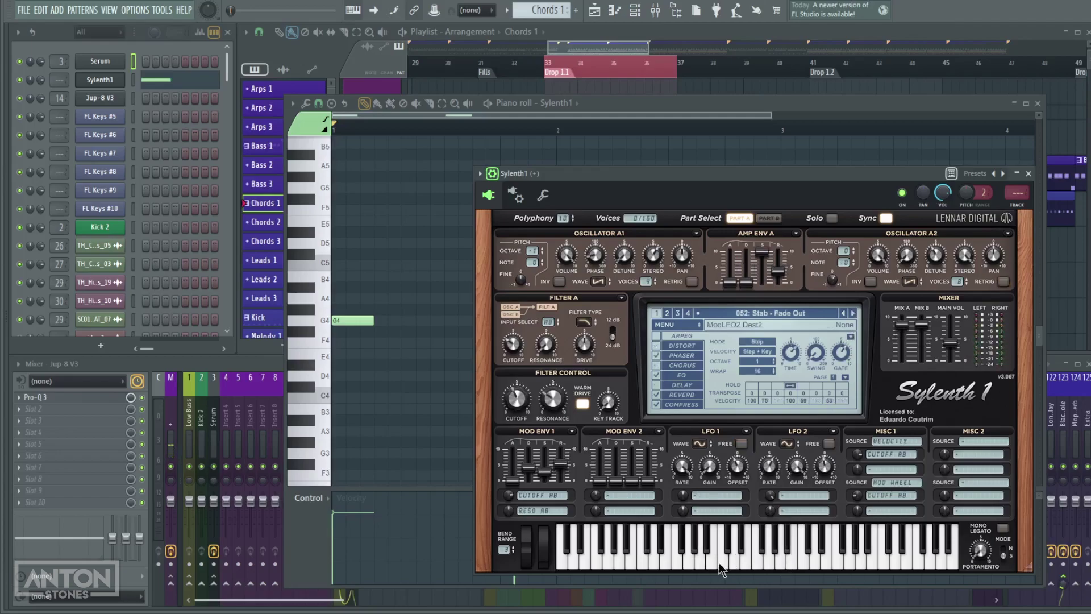
pyautogui.click(704, 564)
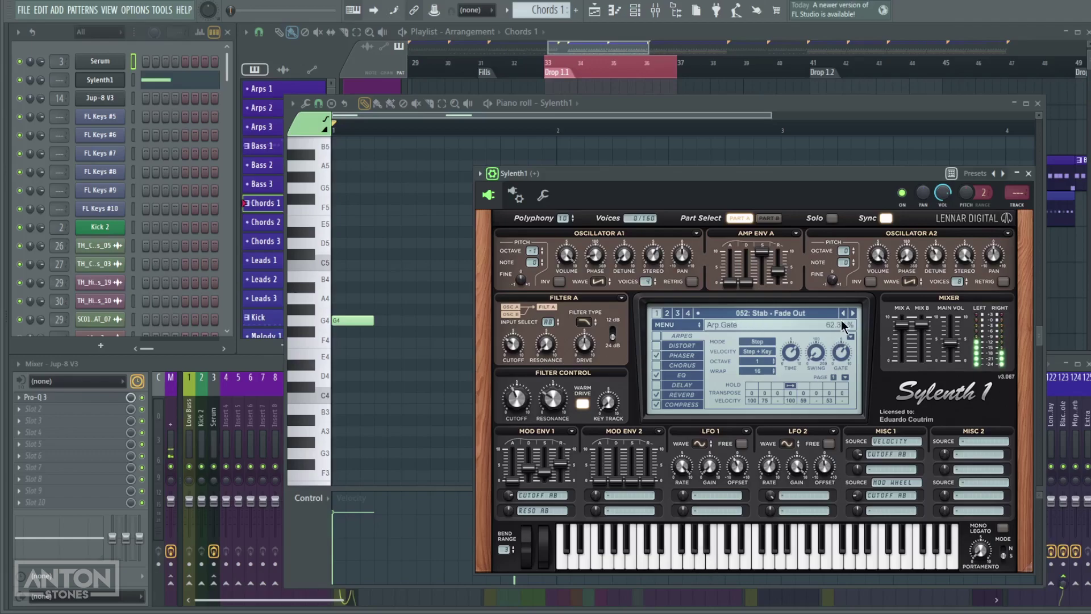
pyautogui.click(853, 313)
pyautogui.click(702, 564)
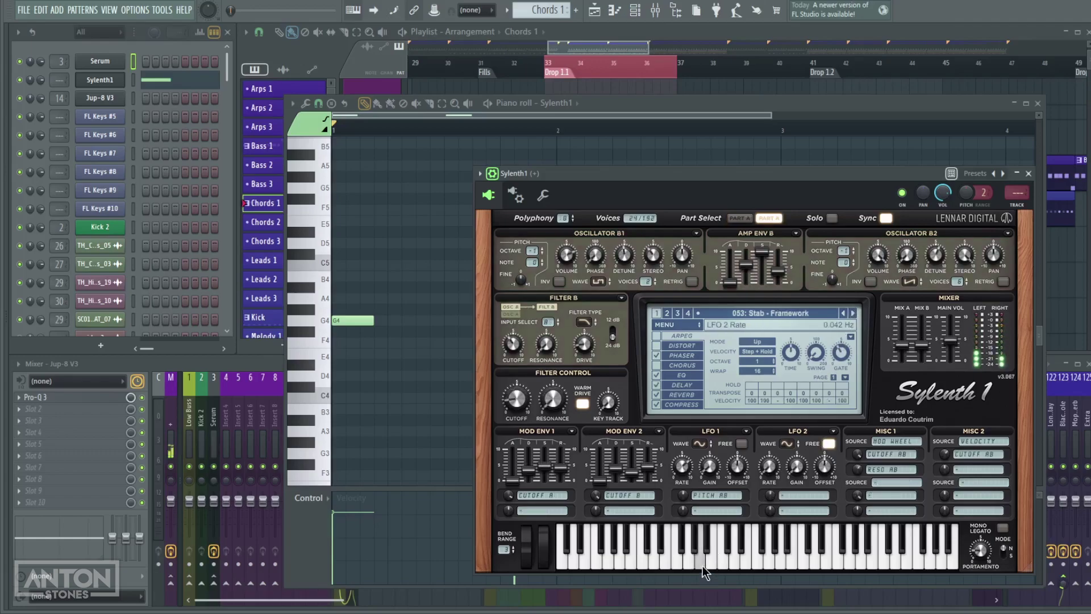
pyautogui.click(852, 313)
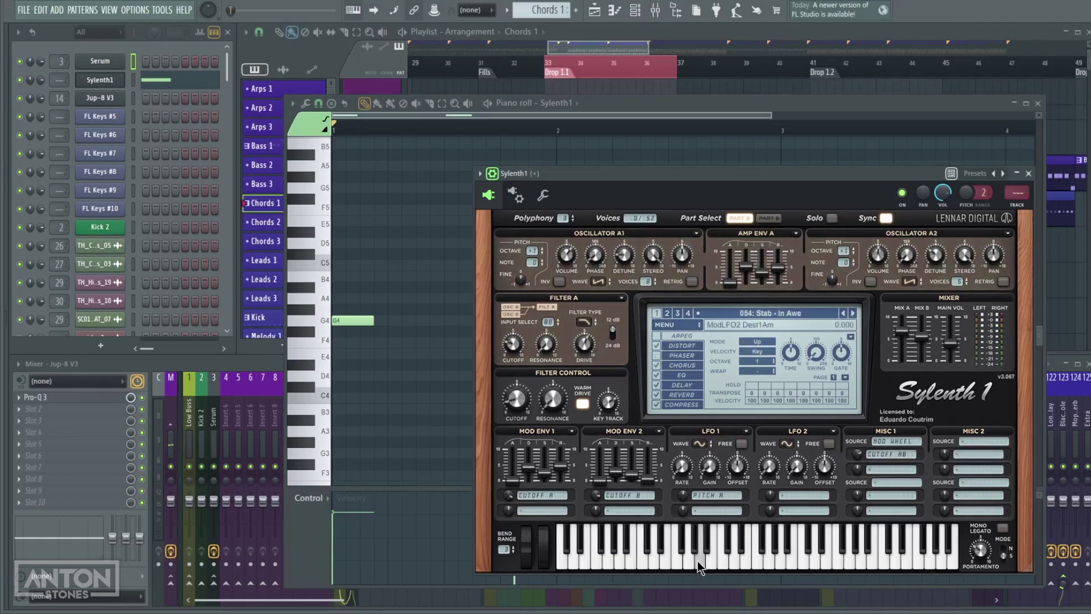
pyautogui.click(852, 313)
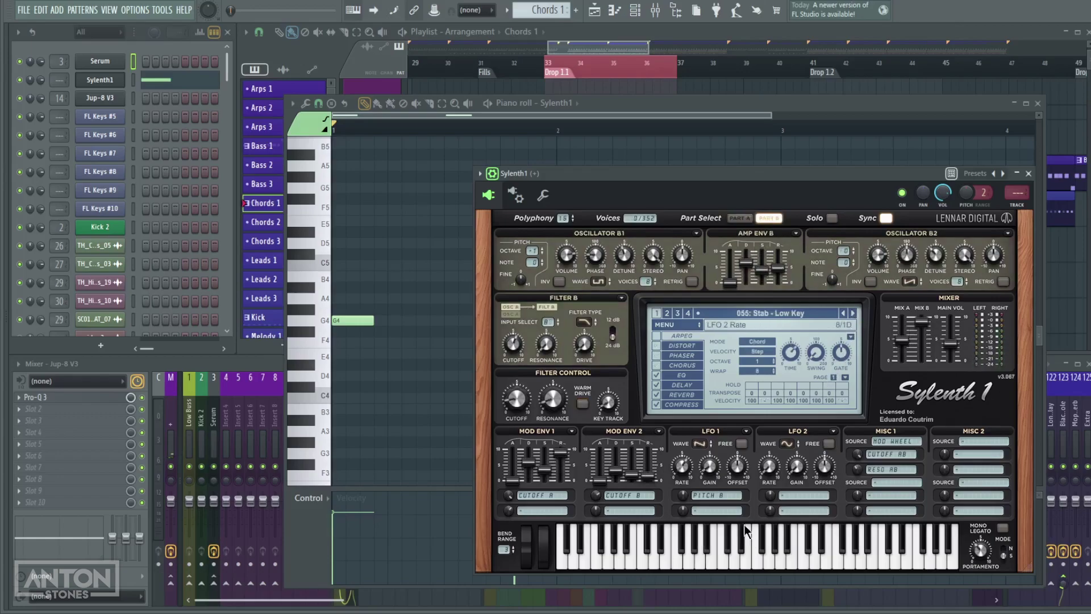
pyautogui.click(693, 564)
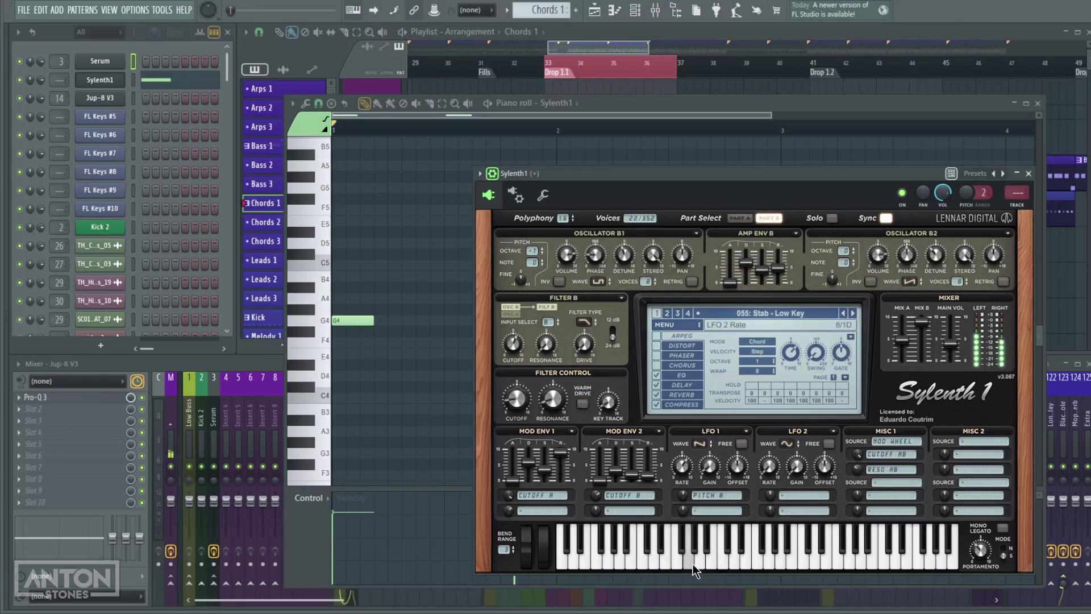
pyautogui.click(851, 314)
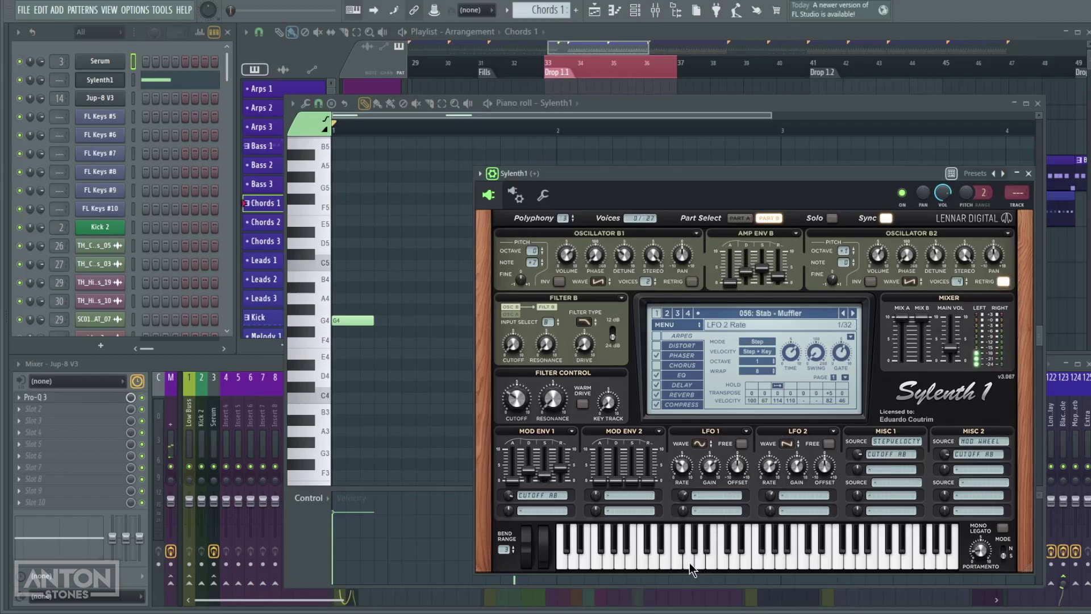
# Play the Chords 1 pattern with the new preset and arrange the piano roll and Sylenth1 windows so both stay accessible
pyautogui.moveTo(794, 177); pyautogui.dragTo(809, 133)
pyautogui.click(499, 104)
pyautogui.press('space')
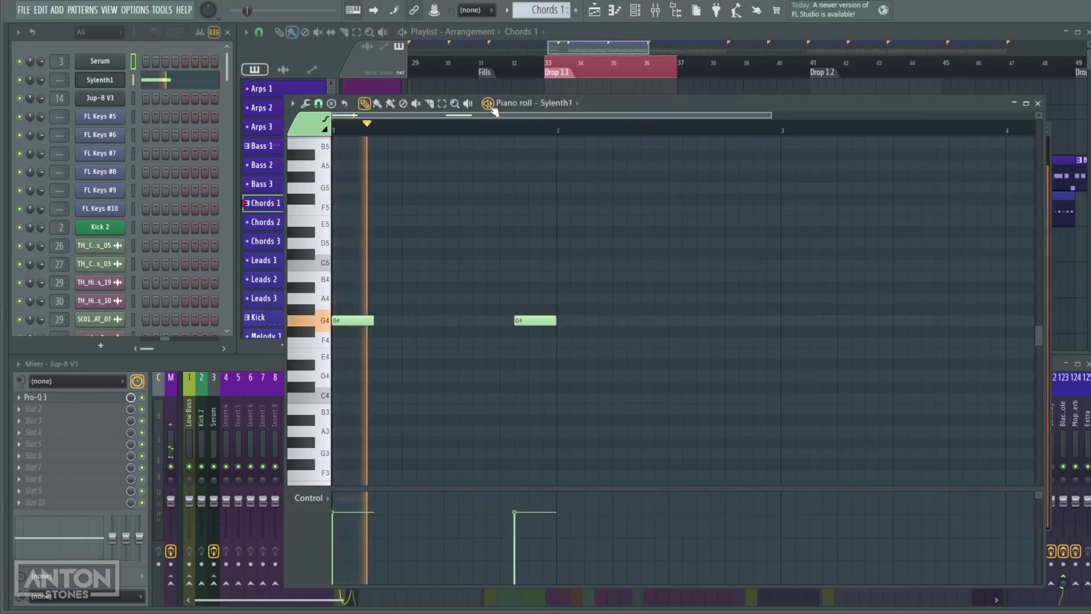
pyautogui.moveTo(765, 107); pyautogui.dragTo(730, 112)
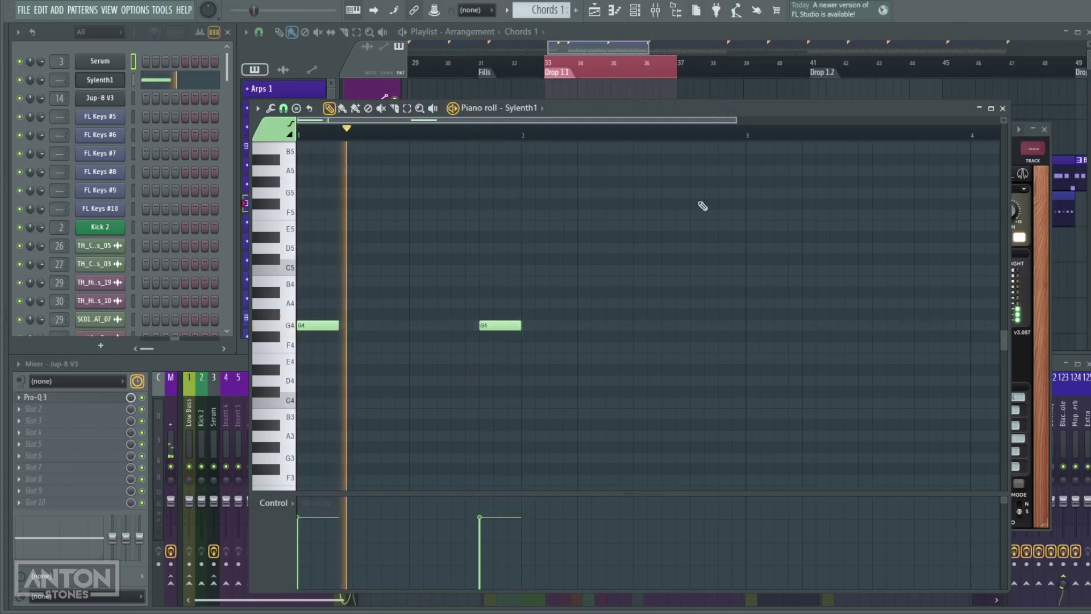
pyautogui.click(1038, 172)
pyautogui.moveTo(886, 141); pyautogui.dragTo(902, 119)
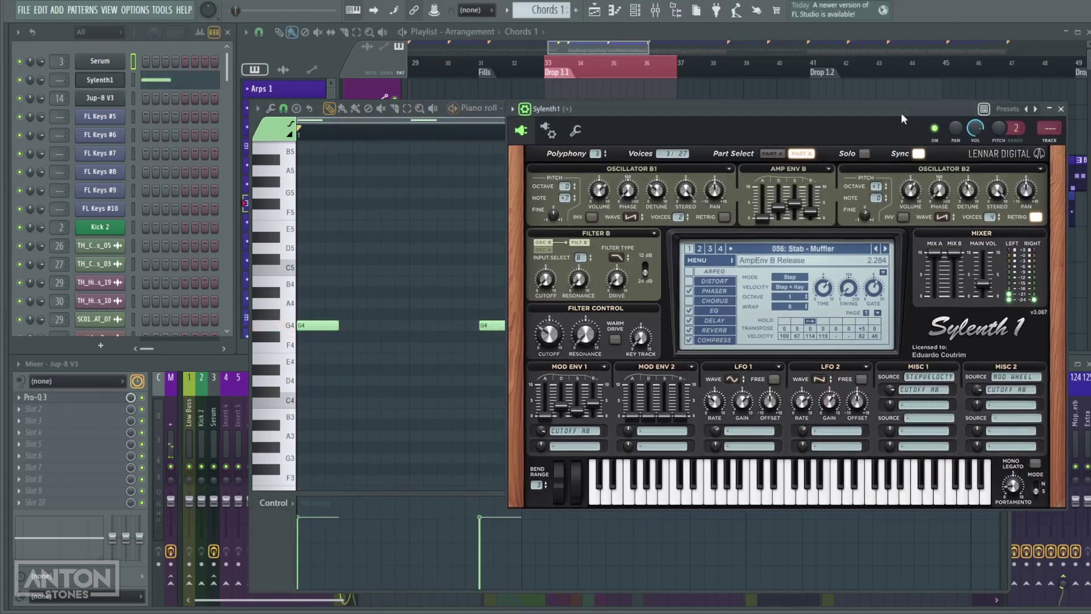
pyautogui.moveTo(634, 124); pyautogui.dragTo(681, 136)
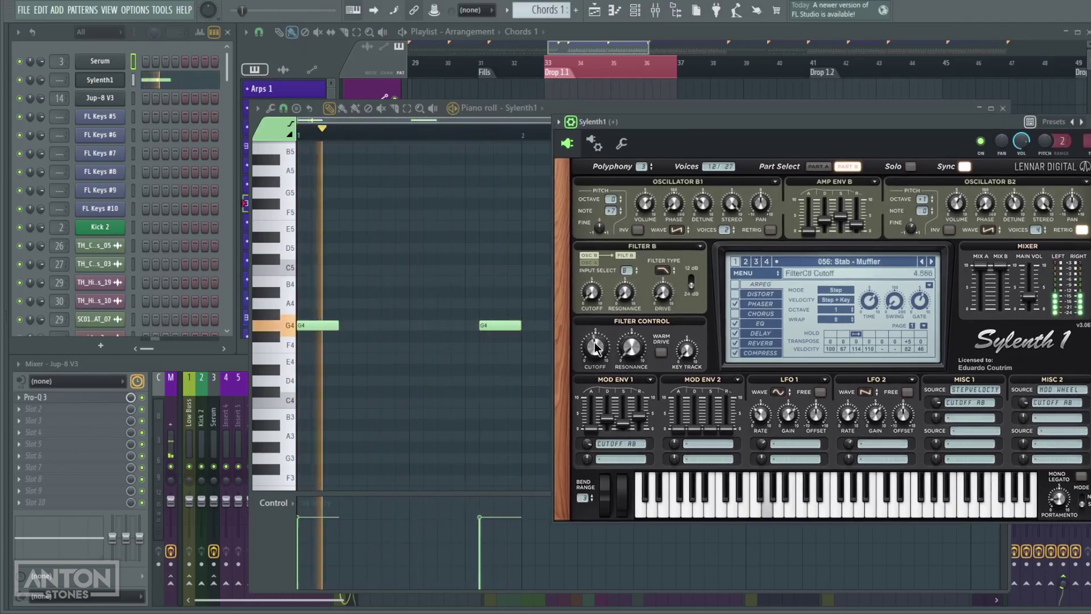
# Toggle off the preset's Delay, Reverb, EQ, Phaser and Compress effects and lower the Filter Control cutoff to 2.852
pyautogui.click(734, 333)
pyautogui.click(735, 344)
pyautogui.click(734, 323)
pyautogui.click(735, 304)
pyautogui.click(735, 353)
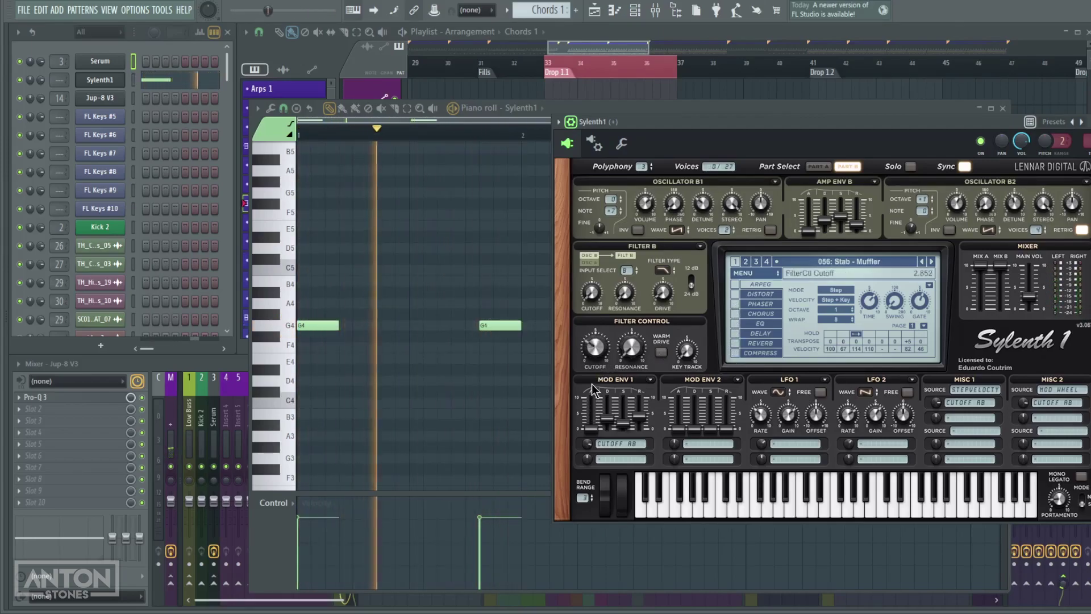
# Switch Sylenth1 to Part A, raise the decay of Mod Env 1 and stop playback
pyautogui.click(809, 166)
pyautogui.moveTo(607, 419); pyautogui.dragTo(616, 377)
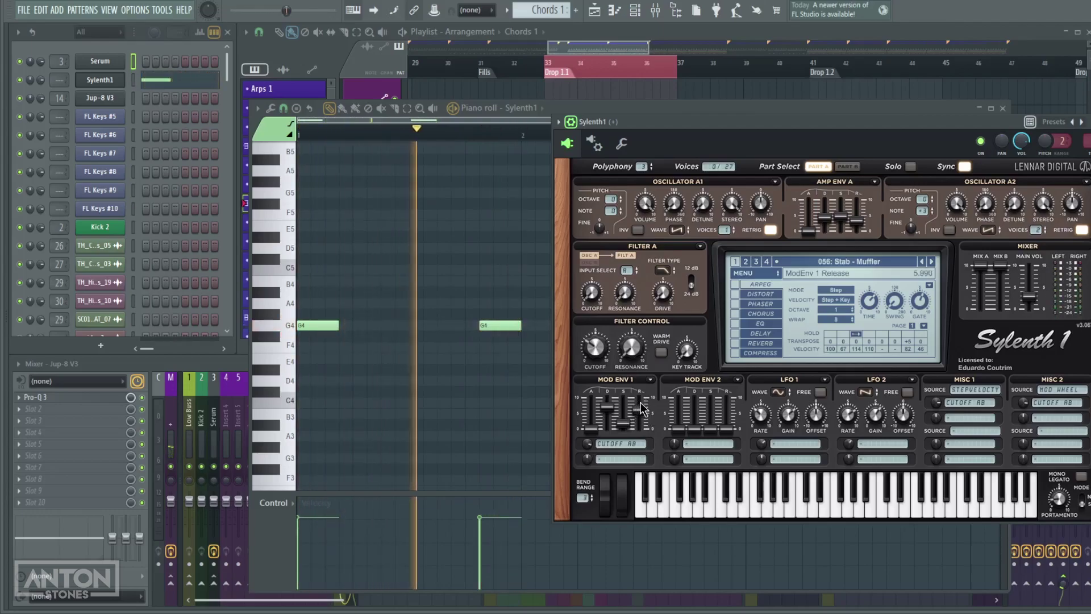
pyautogui.moveTo(792, 128); pyautogui.dragTo(792, 160)
pyautogui.press('space')
# Try delaying the second G4 note across bar 2 and adding a third at that bar's end, and restore the two-note rhythm
pyautogui.click(524, 335)
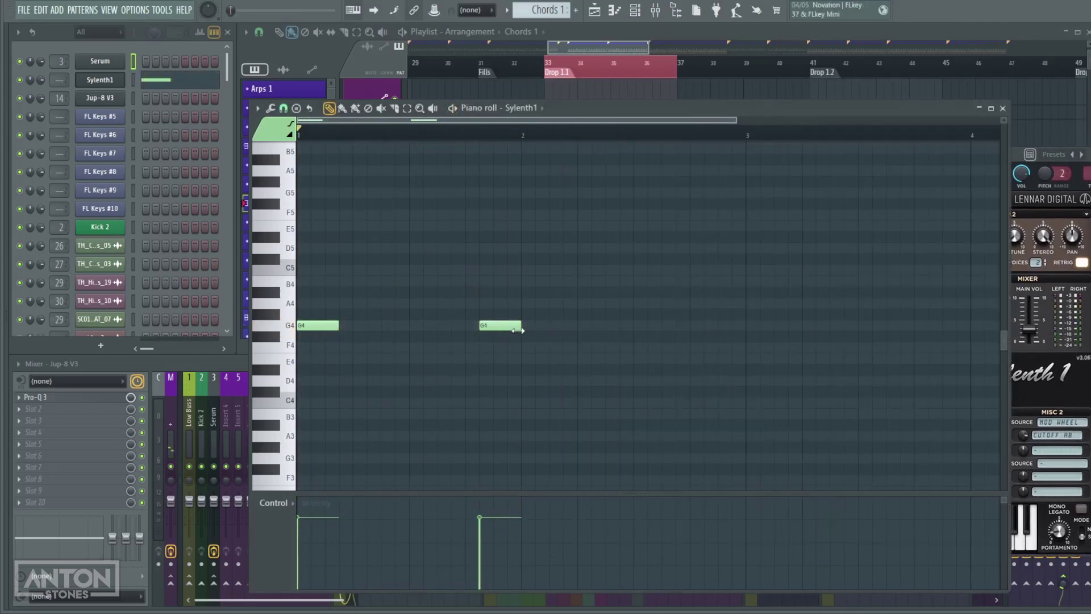
pyautogui.moveTo(508, 325); pyautogui.dragTo(522, 324)
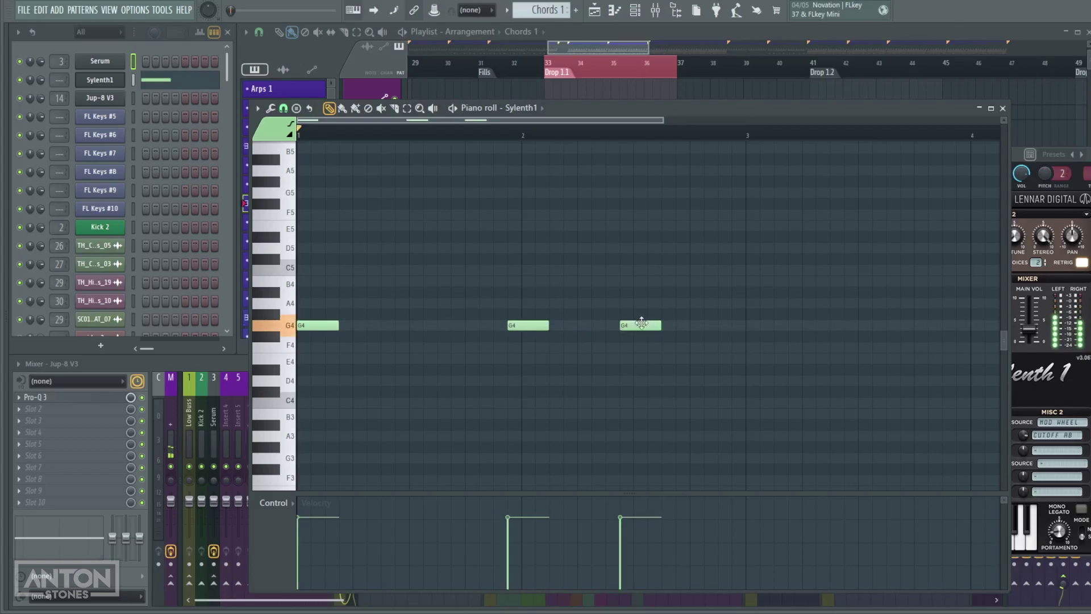
pyautogui.moveTo(641, 322); pyautogui.dragTo(725, 324)
pyautogui.press('space')
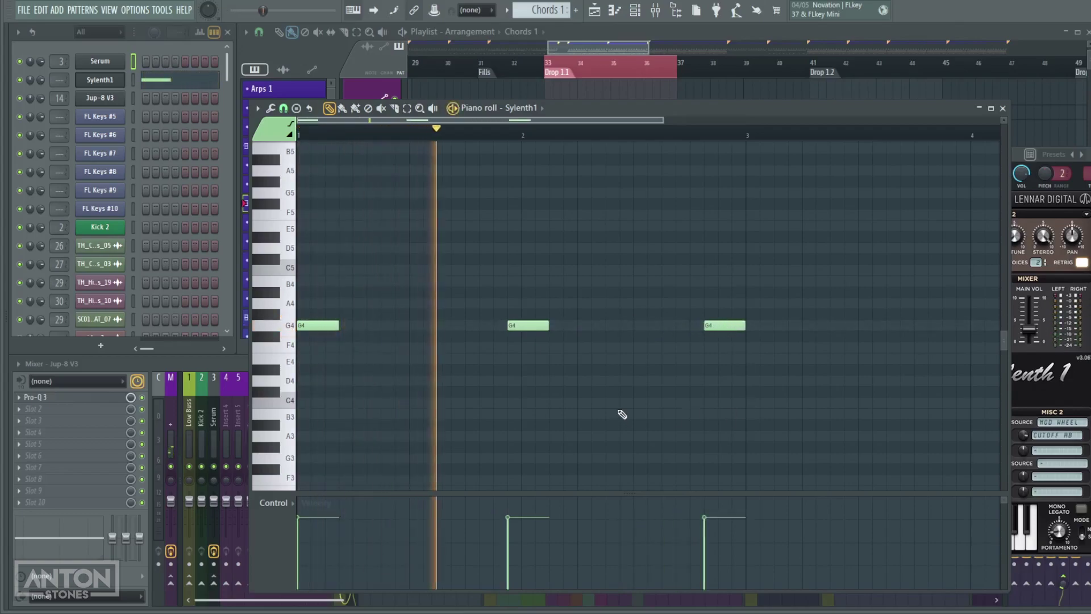
pyautogui.press('space')
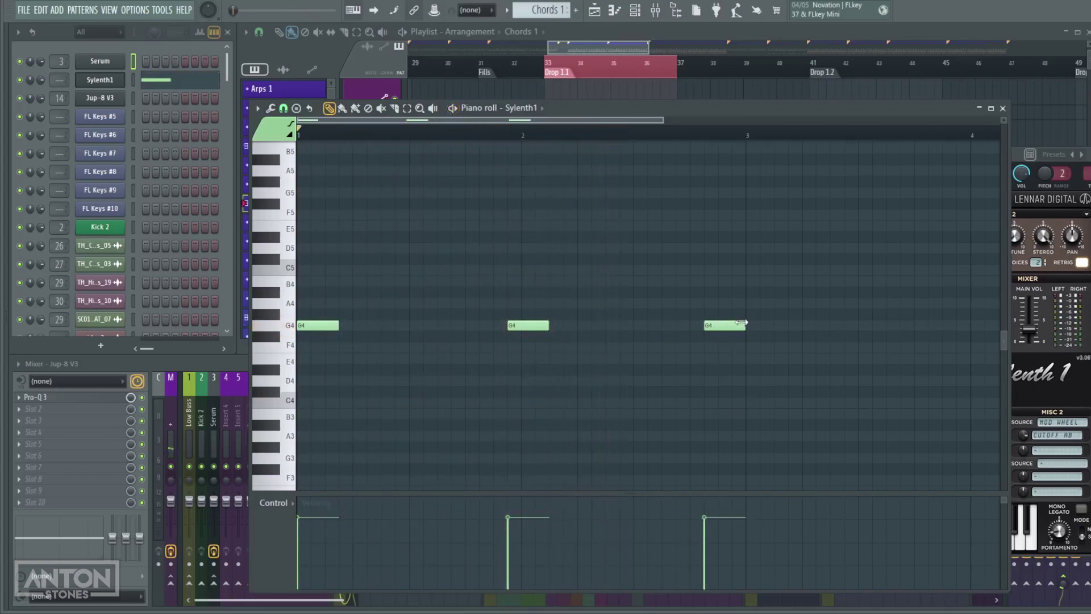
pyautogui.moveTo(536, 326); pyautogui.dragTo(508, 328)
# Play the pattern and lower both part levels in the Sylenth1 mixer, with Mix A at 5.864
pyautogui.press('space')
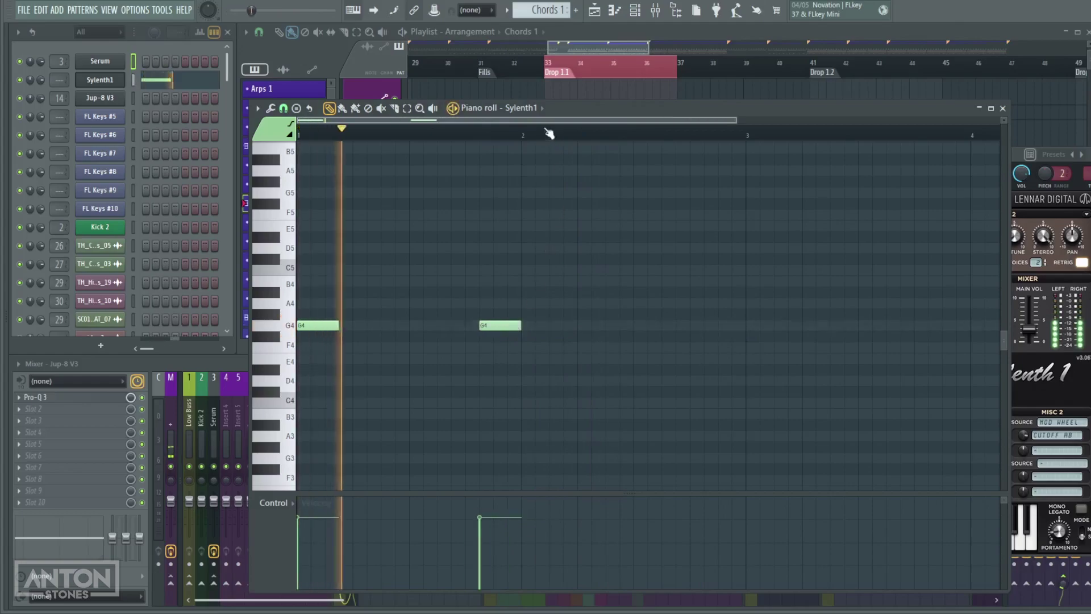
pyautogui.moveTo(978, 153); pyautogui.dragTo(909, 142)
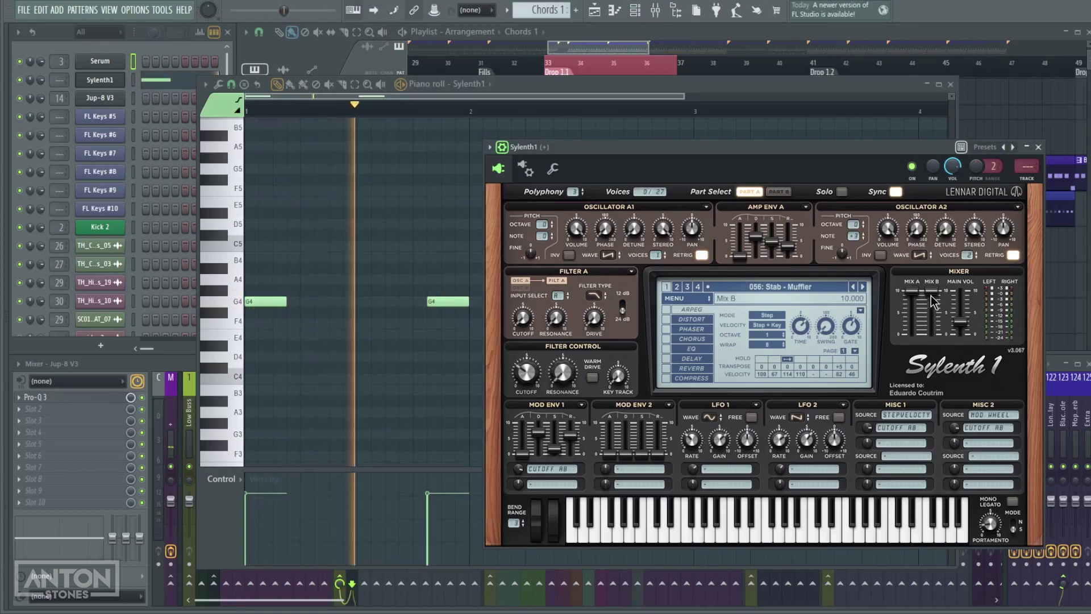
pyautogui.moveTo(931, 291); pyautogui.dragTo(914, 315)
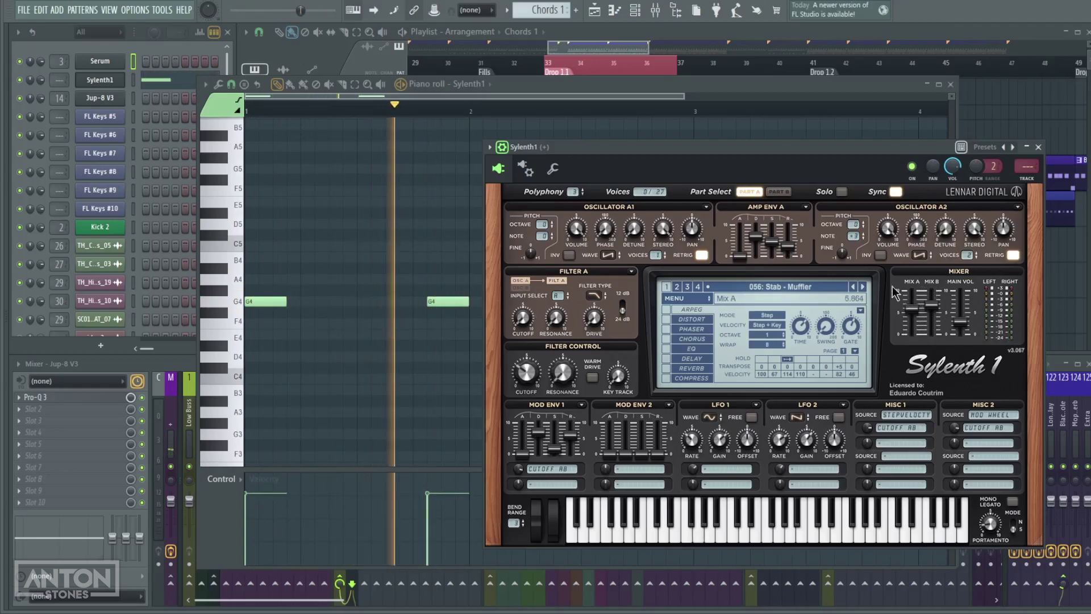
# Step through the stab presets during playback, select 063: Stab - Tight and set its Filter Control cutoff to 2.562
pyautogui.click(862, 286)
pyautogui.click(862, 286)
pyautogui.click(863, 286)
pyautogui.click(863, 286)
pyautogui.click(862, 286)
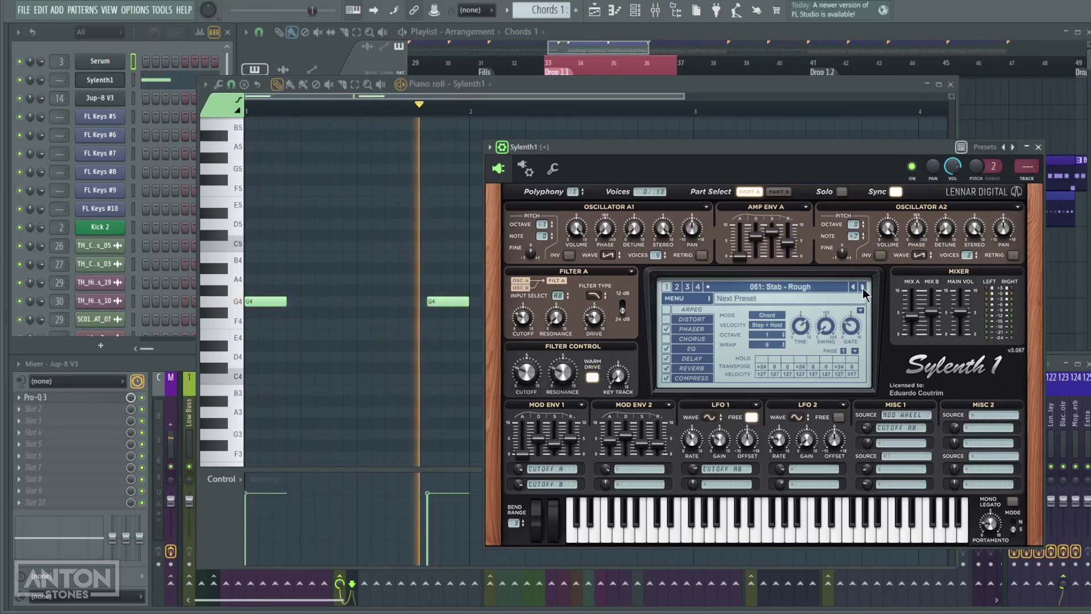
pyautogui.click(862, 287)
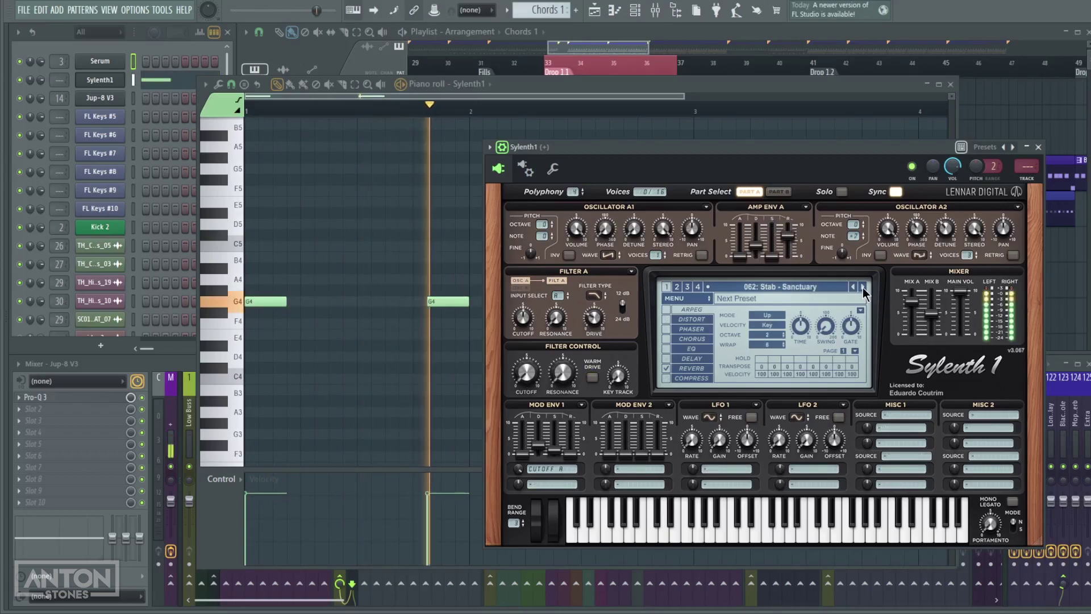
pyautogui.click(862, 286)
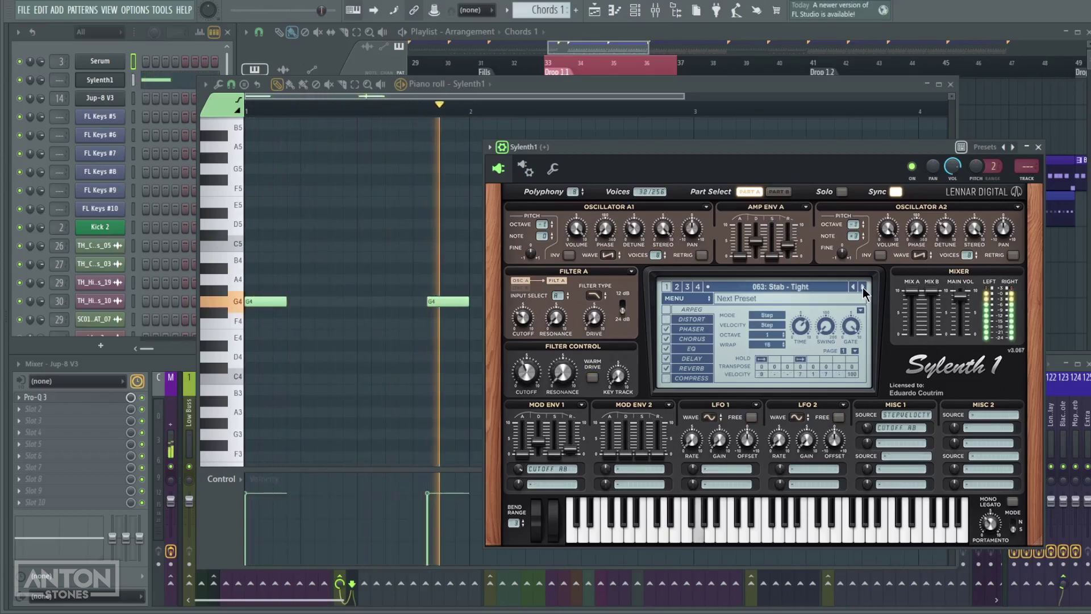
pyautogui.click(862, 287)
pyautogui.click(852, 287)
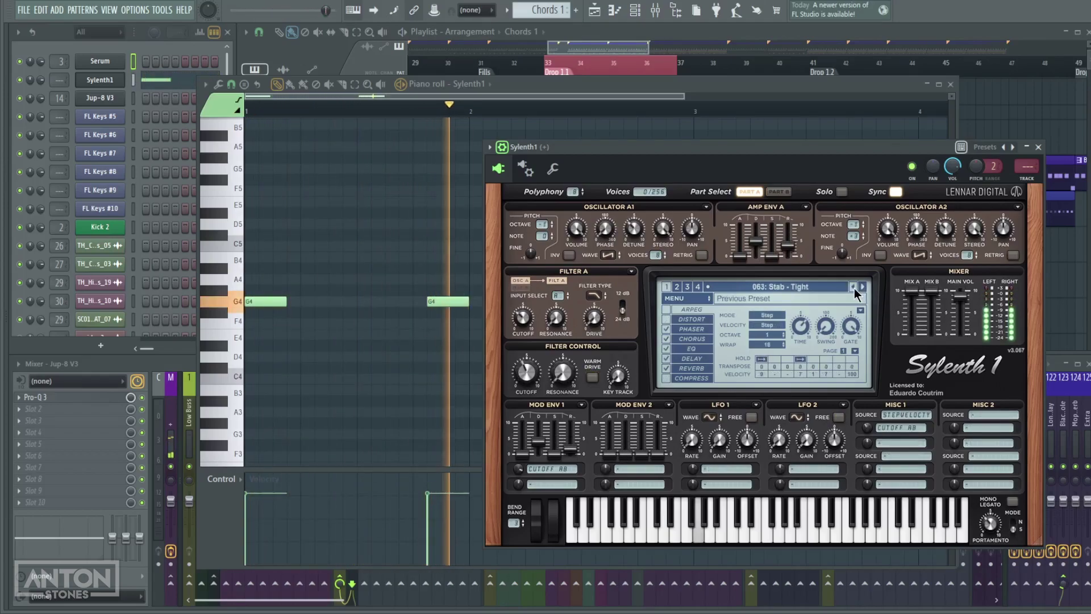
pyautogui.moveTo(535, 346); pyautogui.dragTo(513, 388)
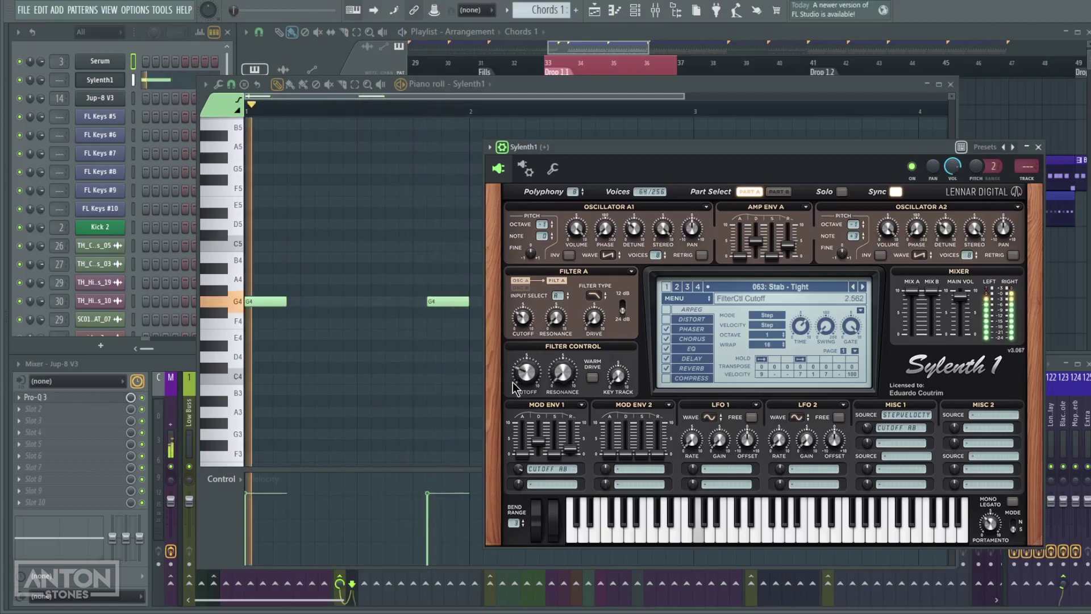
# Close the piano roll, place four Chords 1 clips across bars 33 to 36 on the Leads track and play the drop
pyautogui.moveTo(682, 149); pyautogui.dragTo(643, 128)
pyautogui.press('space')
pyautogui.click(955, 85)
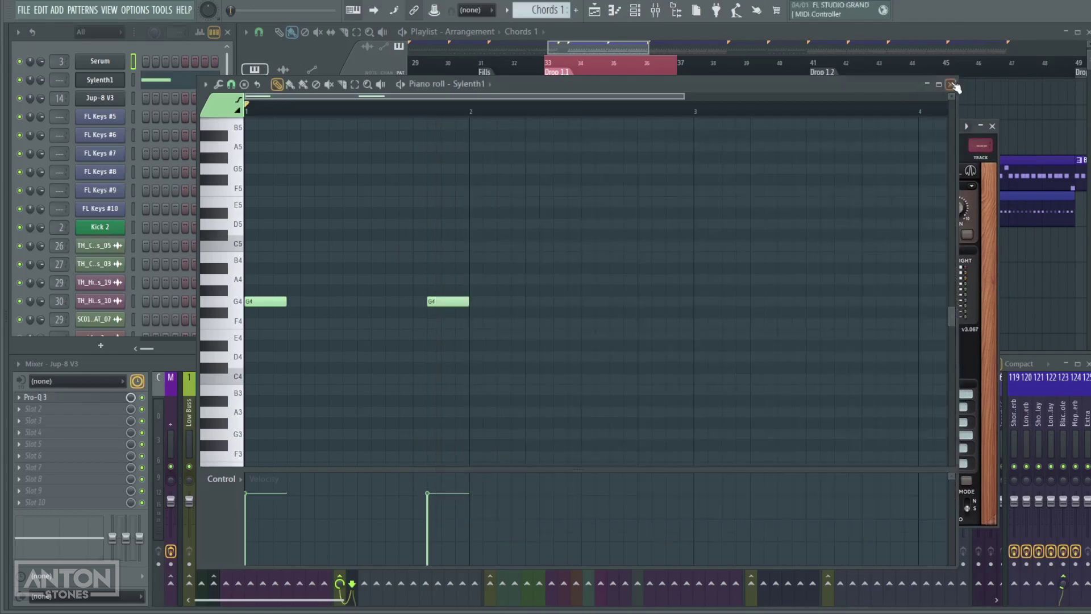
pyautogui.click(950, 84)
pyautogui.moveTo(773, 127); pyautogui.dragTo(643, 345)
pyautogui.click(566, 253)
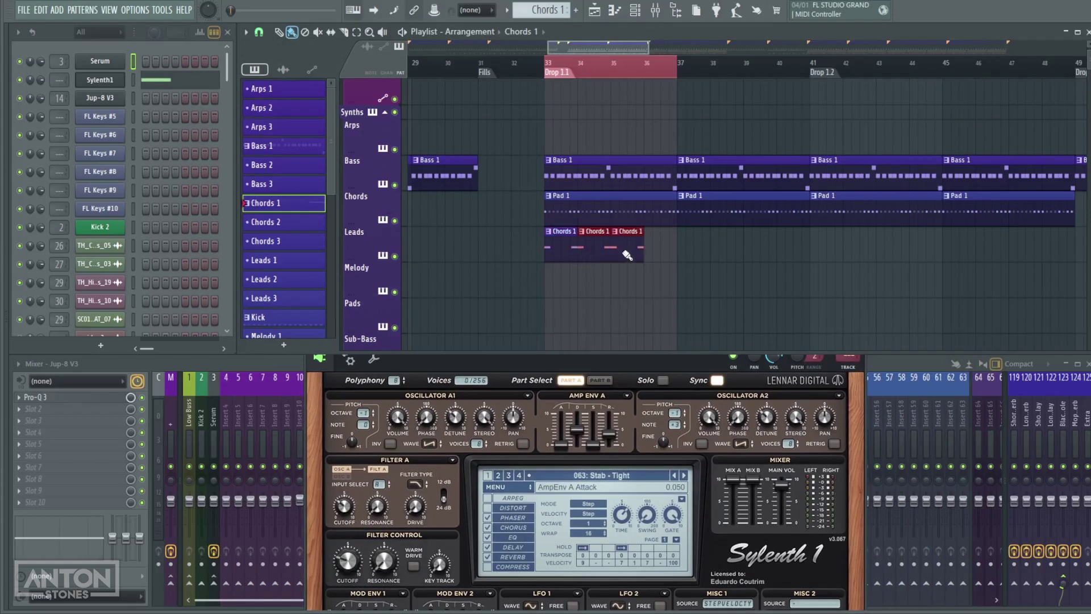
pyautogui.press('space')
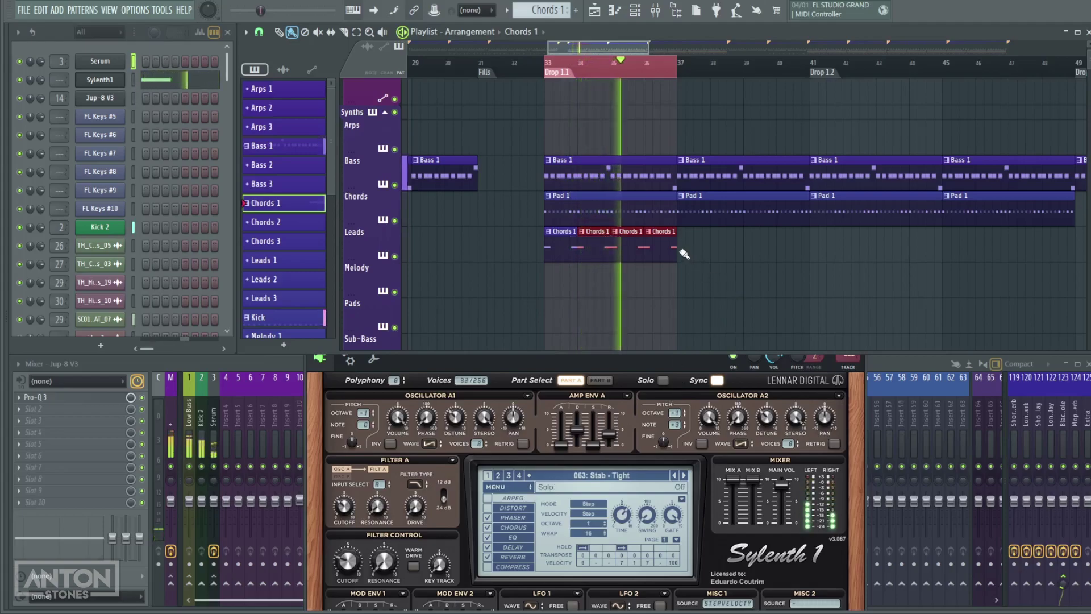
pyautogui.click(691, 281)
pyautogui.rightClick(690, 281)
# Try different Oscillator A2 note offsets in Sylenth1 during playback, set the Note to 0 and stop
pyautogui.click(323, 438)
pyautogui.moveTo(435, 335); pyautogui.dragTo(595, 110)
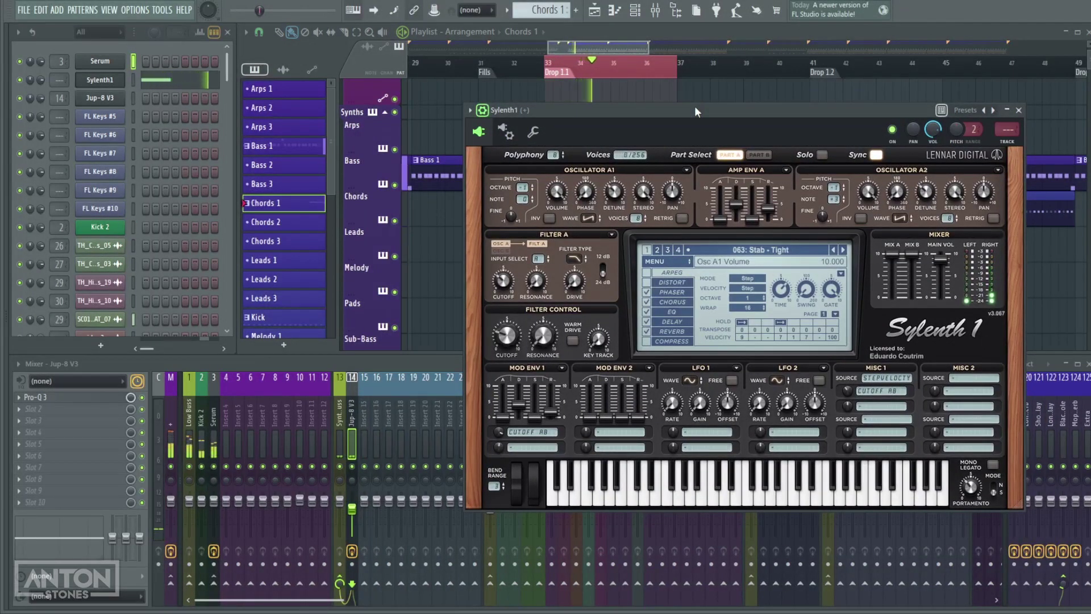
pyautogui.press('space')
pyautogui.moveTo(687, 119); pyautogui.dragTo(678, 163)
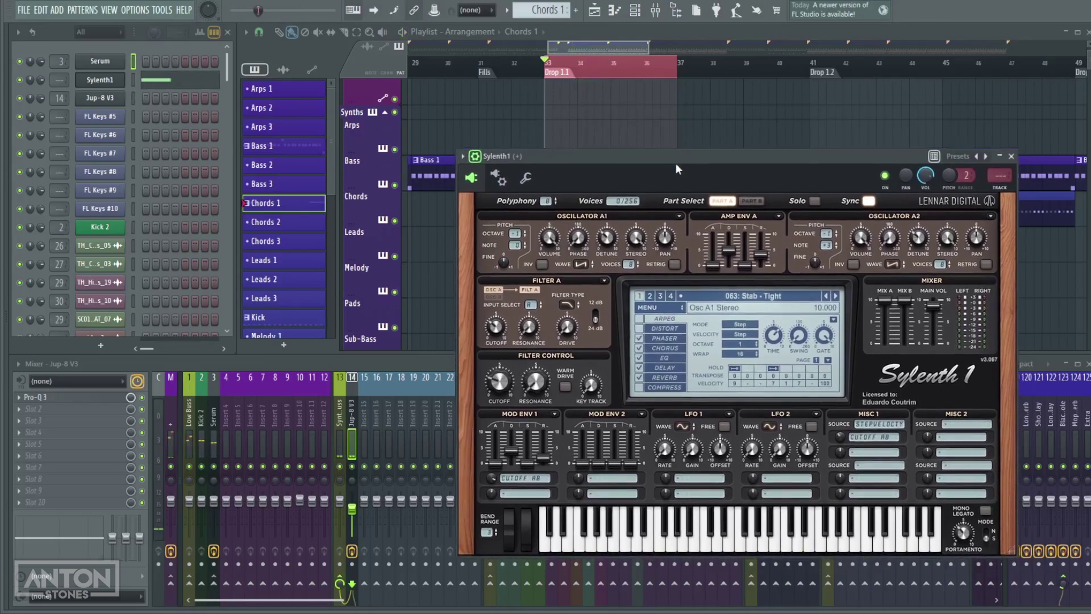
pyautogui.moveTo(754, 161); pyautogui.dragTo(676, 172)
pyautogui.press('space')
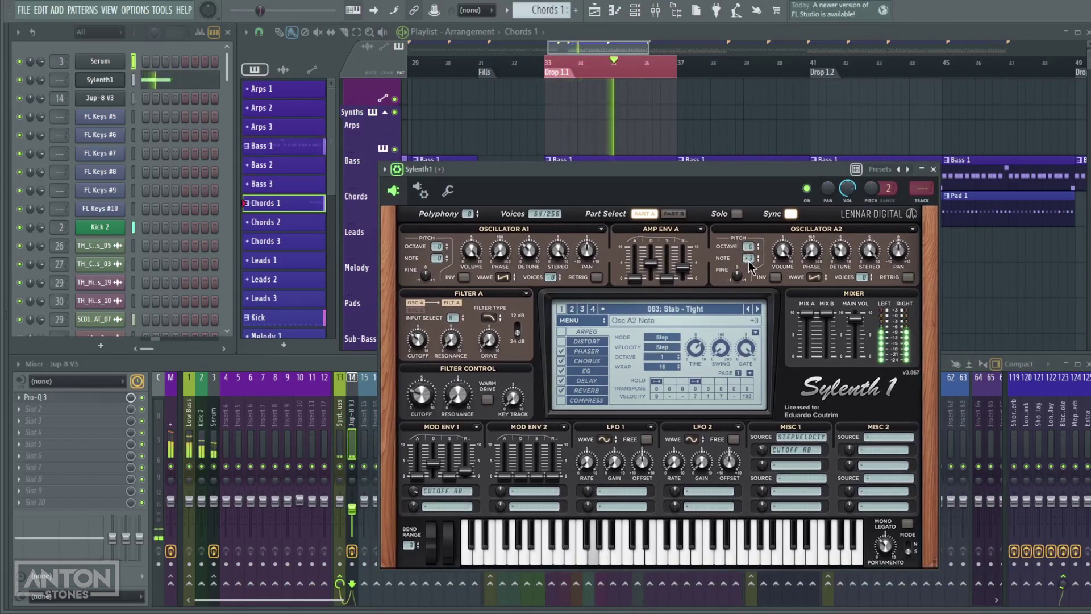
pyautogui.moveTo(750, 257)
pyautogui.mouseDown()
pyautogui.moveTo(748, 281)
pyautogui.moveTo(758, 241)
pyautogui.mouseUp()
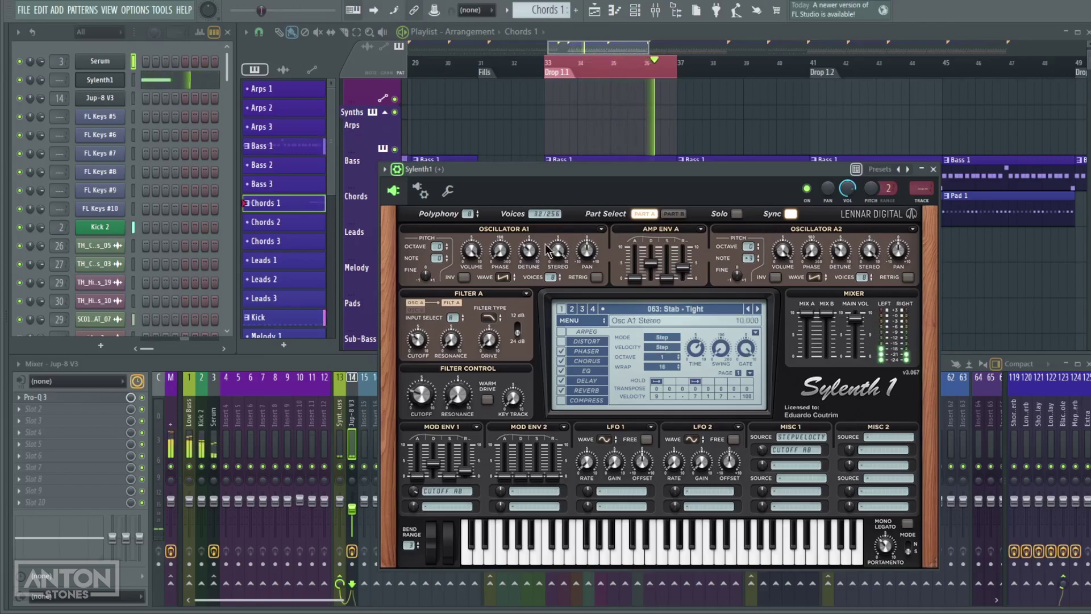
pyautogui.moveTo(762, 169); pyautogui.dragTo(784, 145)
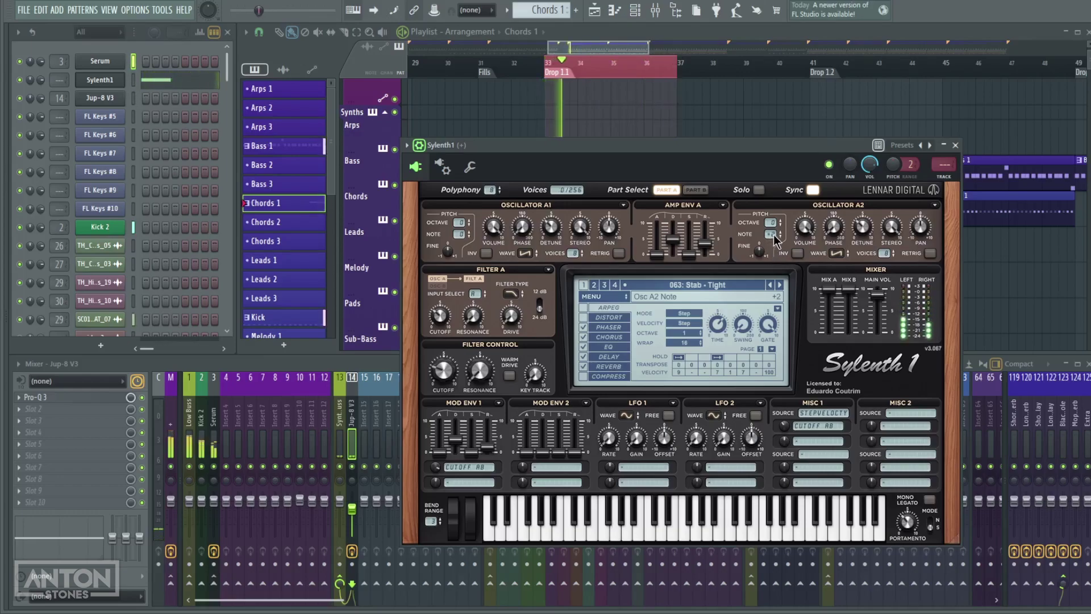
pyautogui.moveTo(776, 251); pyautogui.dragTo(772, 261)
pyautogui.moveTo(785, 152); pyautogui.dragTo(798, 147)
pyautogui.press('space')
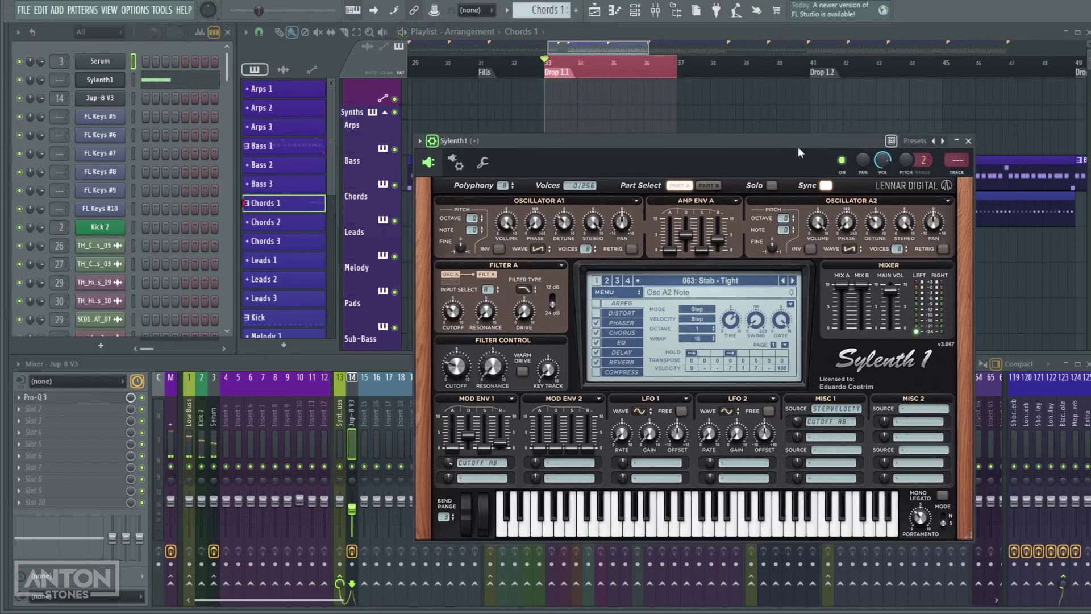
# Sweep the Sylenth1 Filter Control cutoff during playback, settle at about 1.9 and stop
pyautogui.moveTo(455, 367); pyautogui.dragTo(444, 310)
pyautogui.click(496, 354)
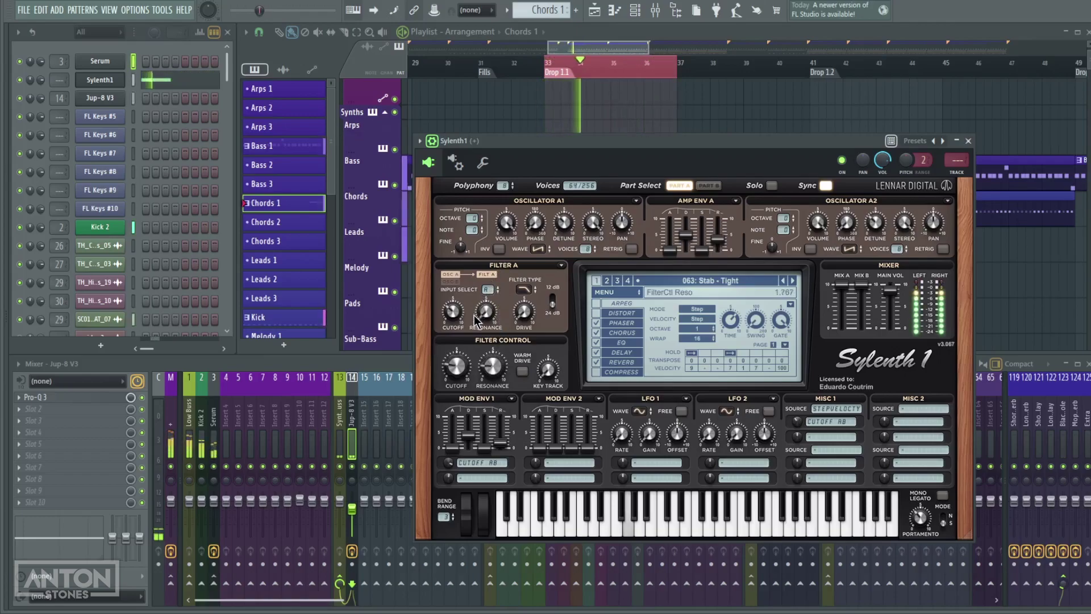
pyautogui.moveTo(457, 368); pyautogui.dragTo(451, 374)
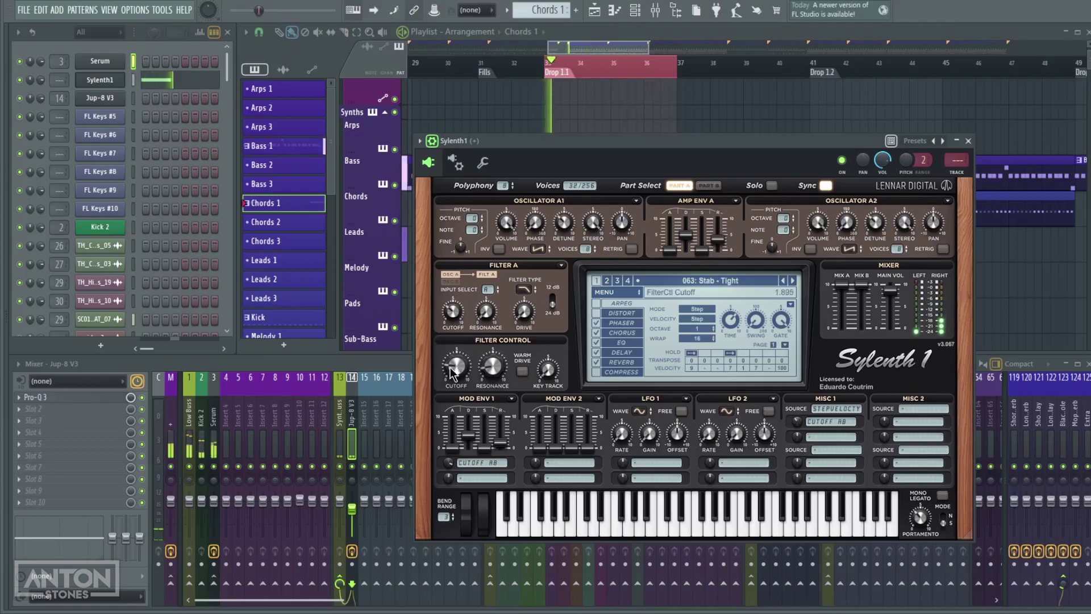
pyautogui.press('space')
# Try both Sylenth1 notes an octave higher at G5 during playback, move them back to G4 and close the piano roll
pyautogui.click(185, 80)
pyautogui.moveTo(624, 451); pyautogui.dragTo(227, 293)
pyautogui.moveTo(237, 205); pyautogui.dragTo(228, 169)
pyautogui.press('space')
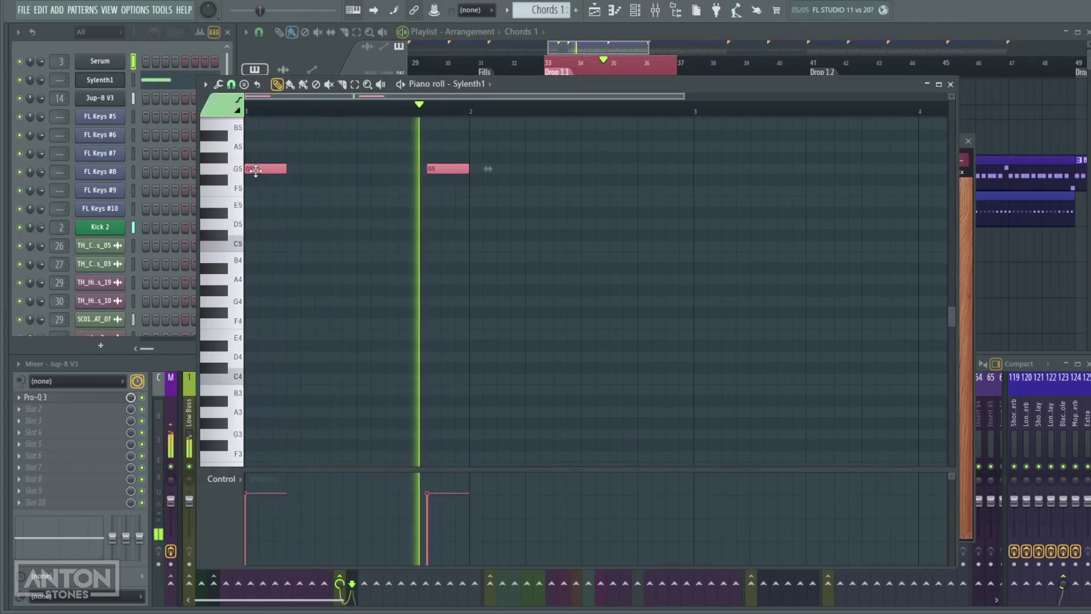
pyautogui.moveTo(253, 169); pyautogui.dragTo(254, 301)
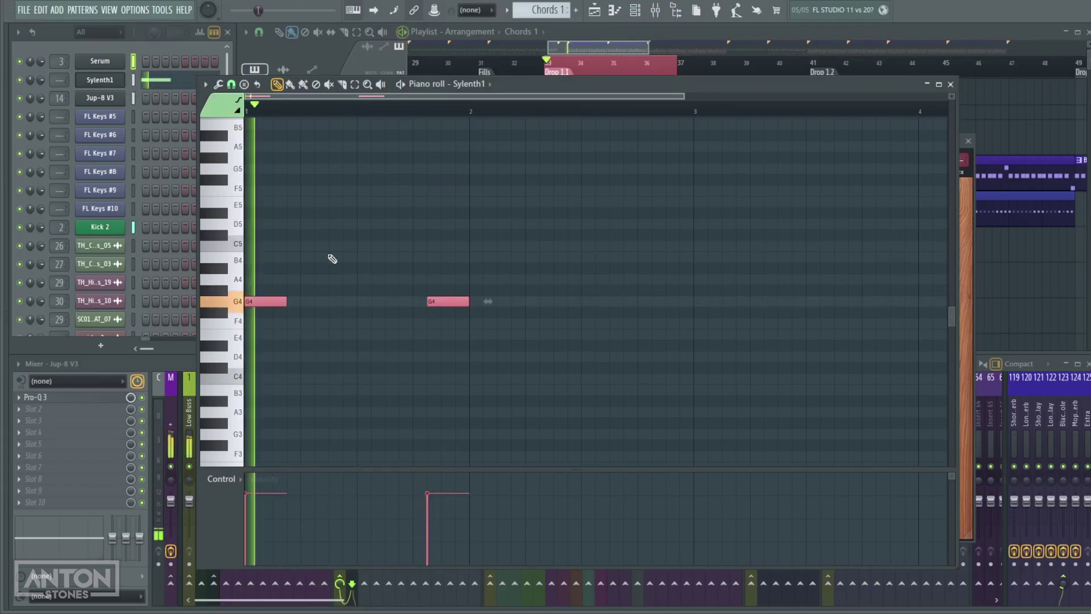
pyautogui.click(950, 84)
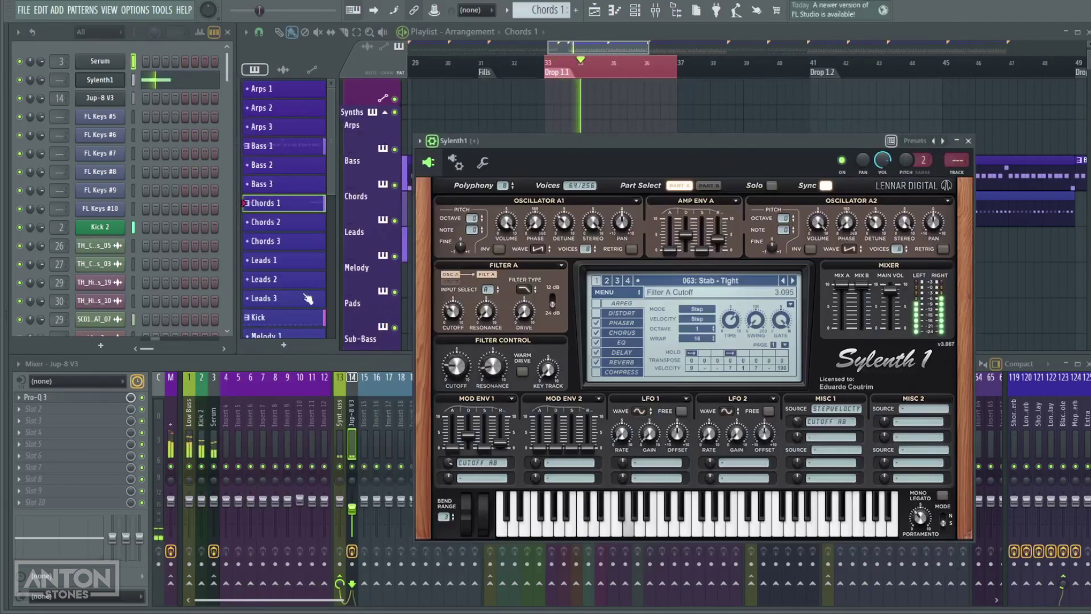
# Close the Sylenth1 window, route its channel to mixer insert 15 and check the routing with a short playback
pyautogui.click(365, 425)
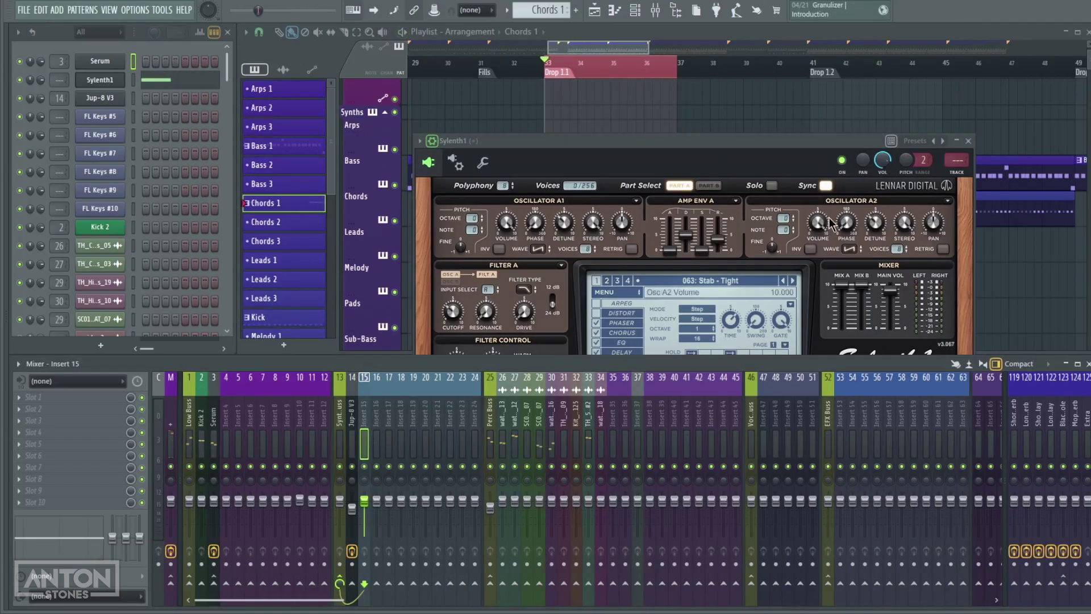
pyautogui.click(969, 140)
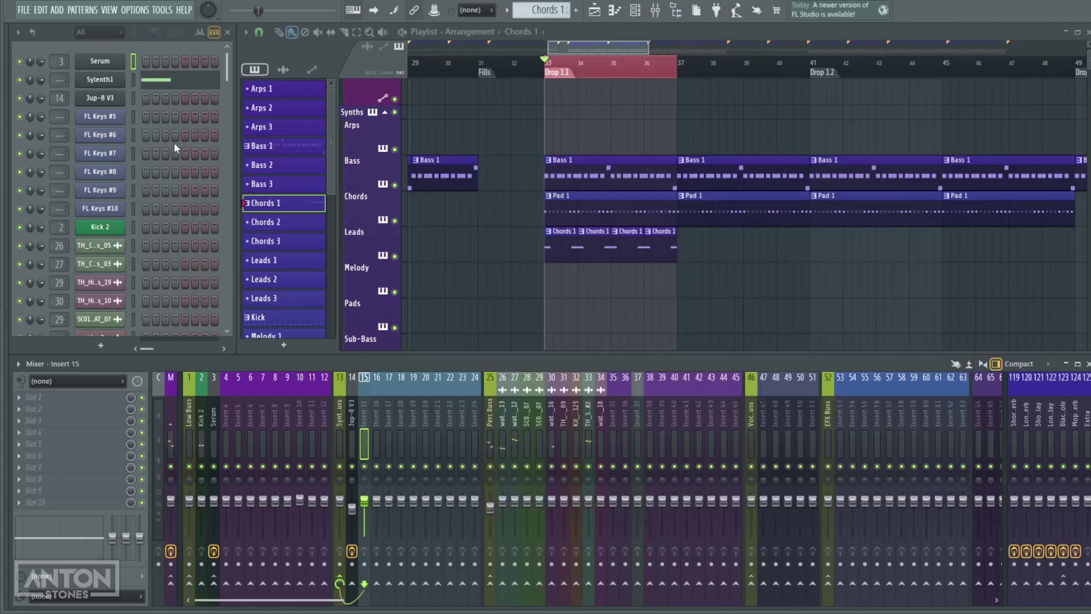
pyautogui.click(136, 80)
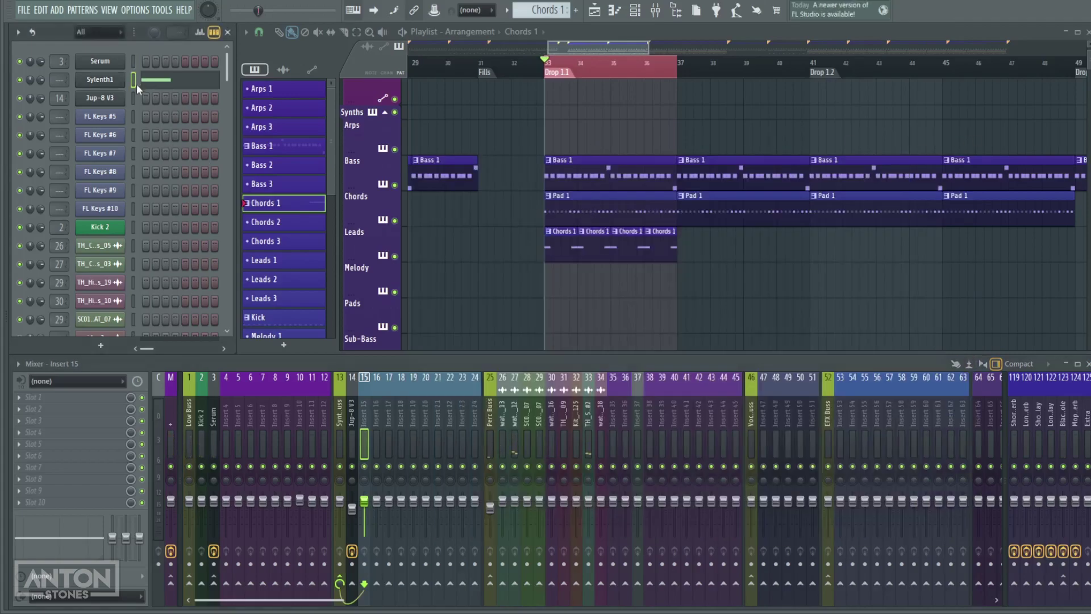
pyautogui.hotkey('ctrl', 'l')
pyautogui.click(367, 414)
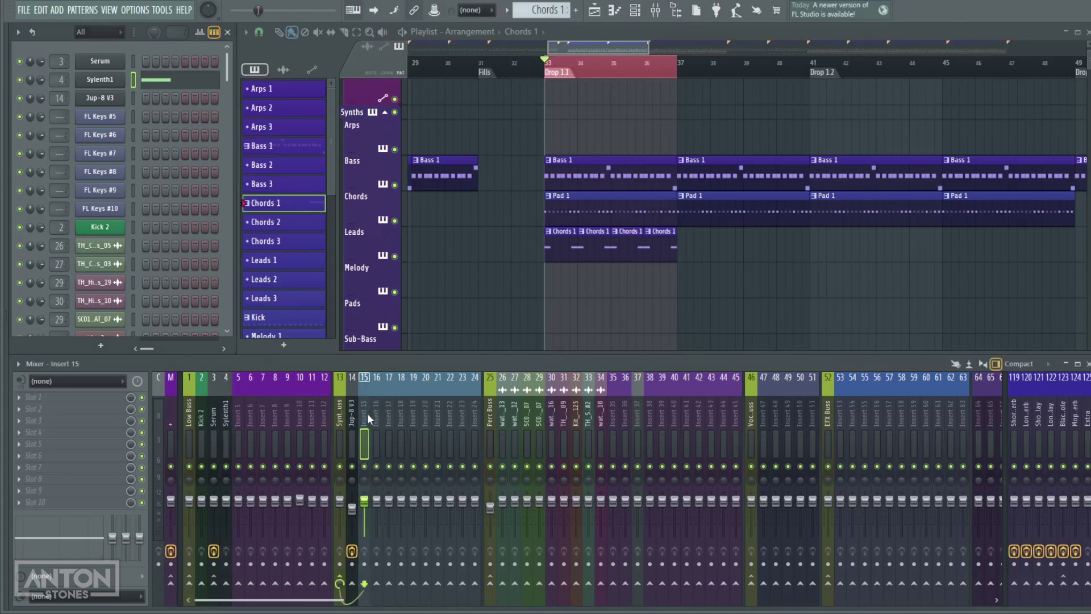
pyautogui.hotkey('ctrl', 'l')
pyautogui.press('space')
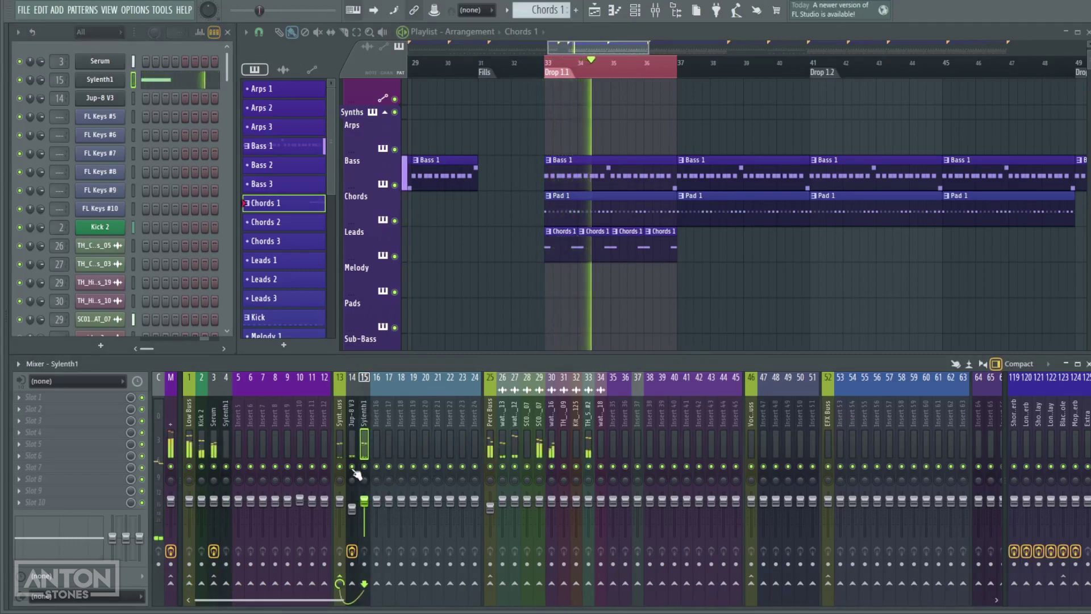
pyautogui.press('space')
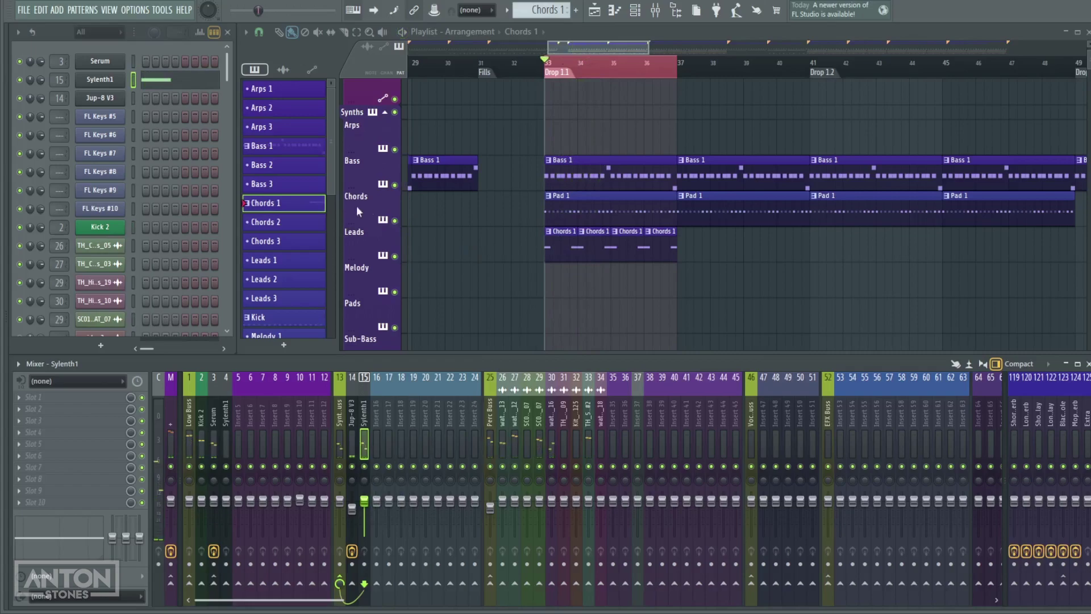
# Listen to the Chords and Leads tracks in isolation, and compare them again with the Bass track unmuted
pyautogui.keyDown('ctrl'); pyautogui.click(398, 220); pyautogui.keyUp('ctrl')
pyautogui.click(398, 256)
pyautogui.press('space')
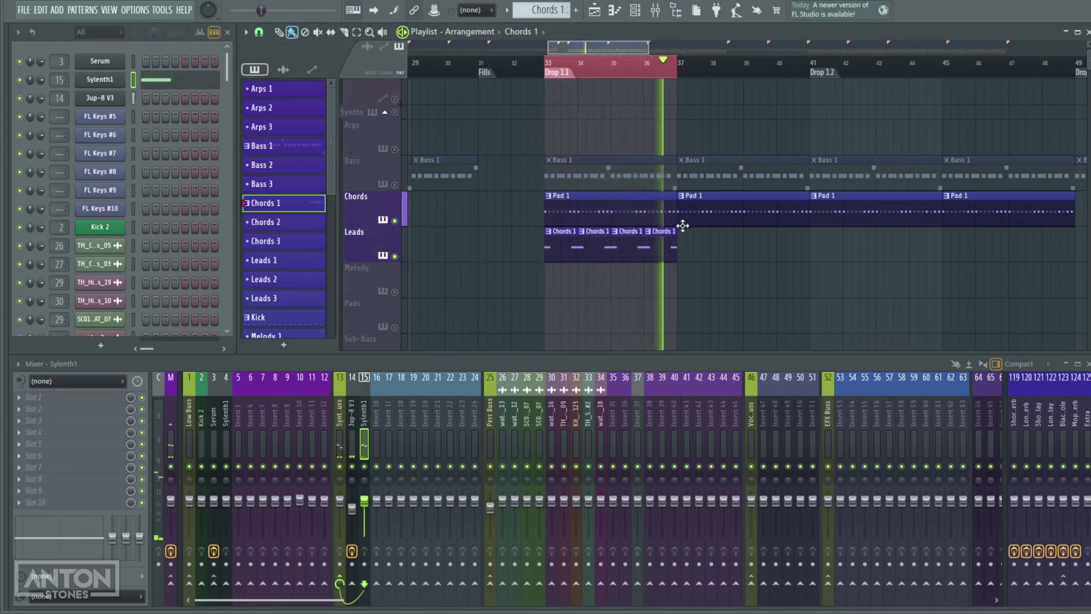
pyautogui.press('space')
pyautogui.click(395, 185)
pyautogui.press('space')
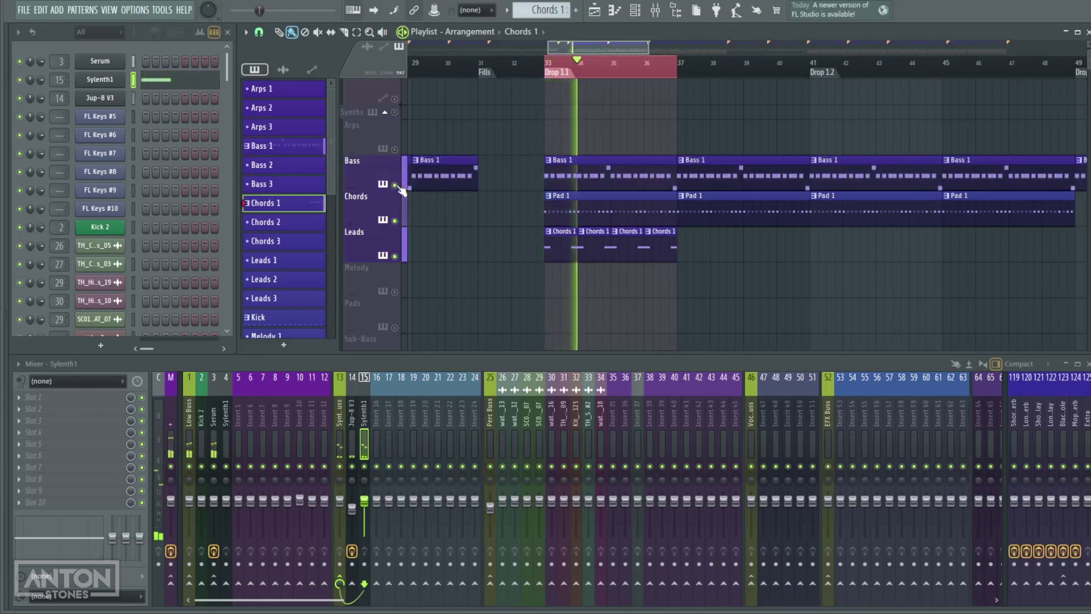
pyautogui.press('space')
# Solo the Leads track in the playlist and start playback
pyautogui.click(26, 396)
pyautogui.click(97, 334)
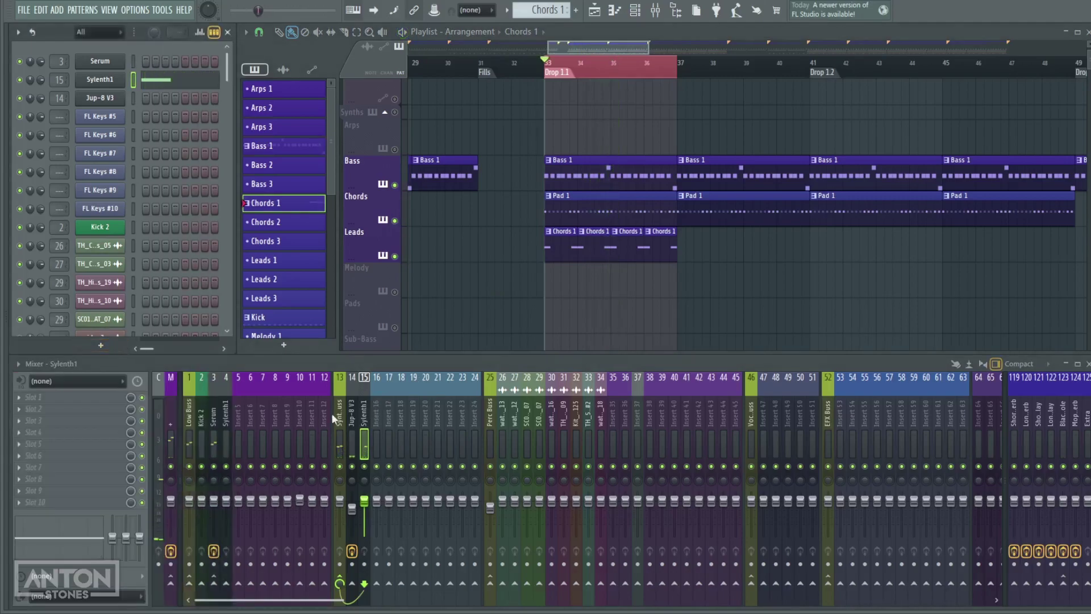
pyautogui.rightClick(396, 182)
pyautogui.rightClick(396, 186)
pyautogui.press('Escape')
pyautogui.rightClick(398, 186)
pyautogui.rightClick(397, 186)
pyautogui.rightClick(396, 186)
pyautogui.rightClick(396, 186)
pyautogui.rightClick(396, 257)
pyautogui.press('space')
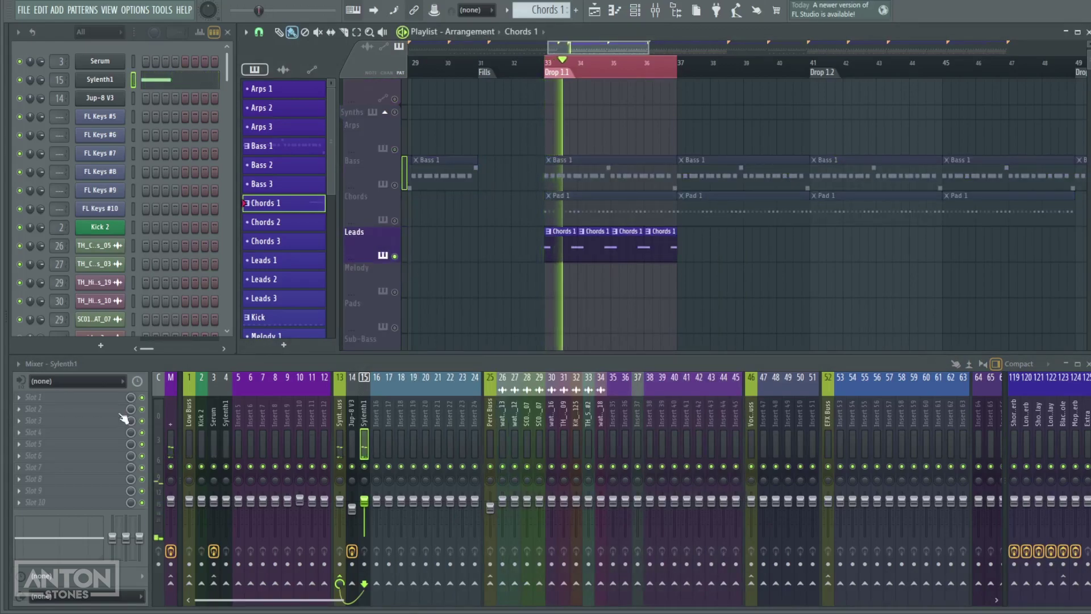
# Load FabFilter Pro-Q 3 into the first effect slot of the Sylenth1 mixer insert
pyautogui.click(58, 397)
pyautogui.moveTo(193, 194)
pyautogui.click(312, 277)
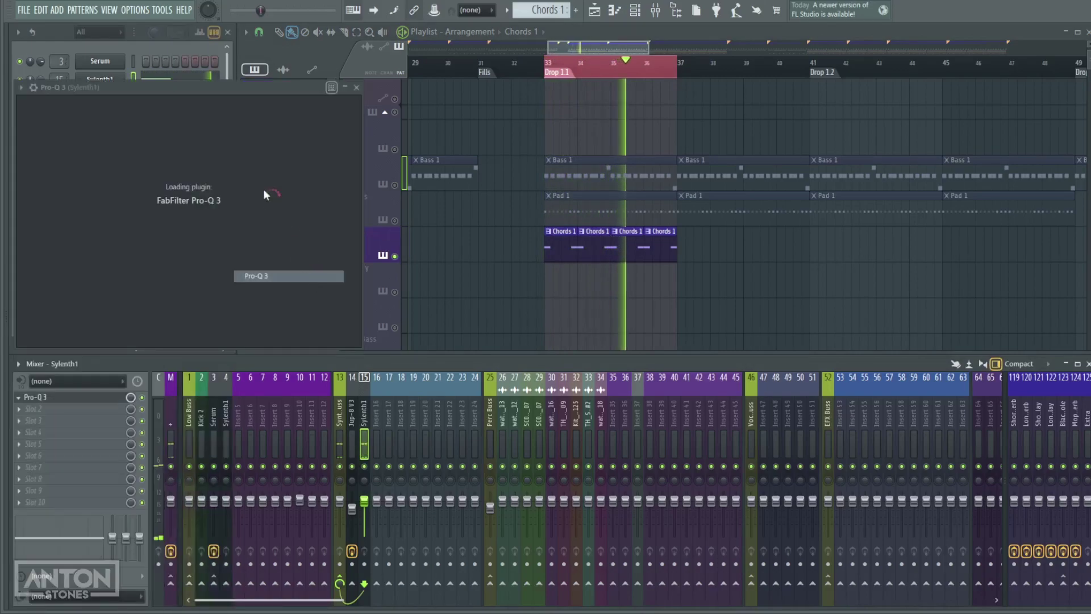
# Add a 48 dB/oct low cut at about 509 Hz and a 72 dB/oct high cut above it to the stab's EQ
pyautogui.click(200, 230)
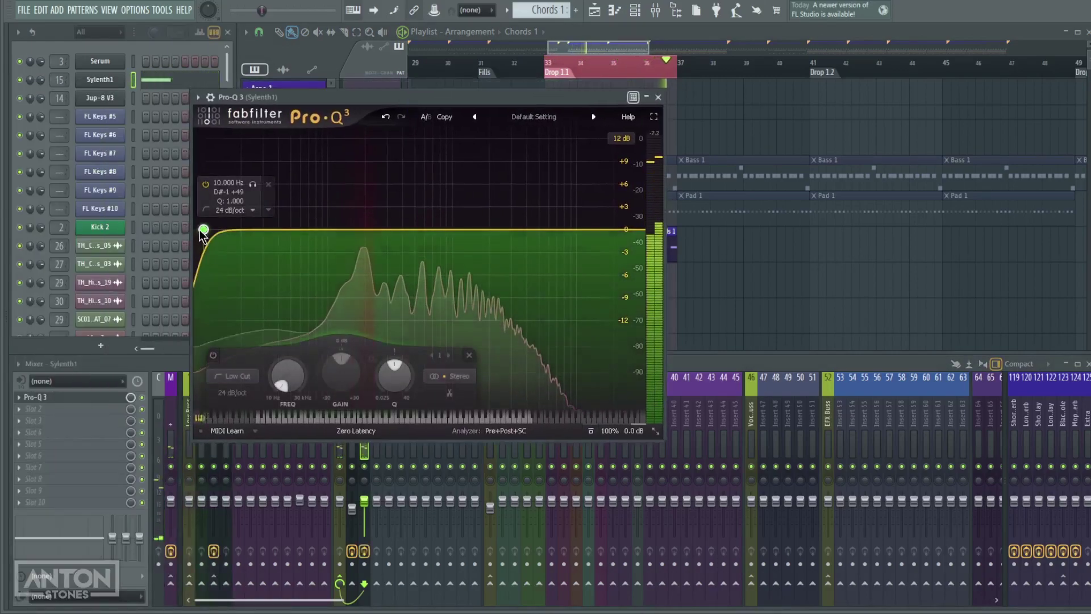
pyautogui.moveTo(202, 230); pyautogui.dragTo(343, 227)
pyautogui.click(639, 229)
pyautogui.moveTo(639, 230); pyautogui.dragTo(474, 230)
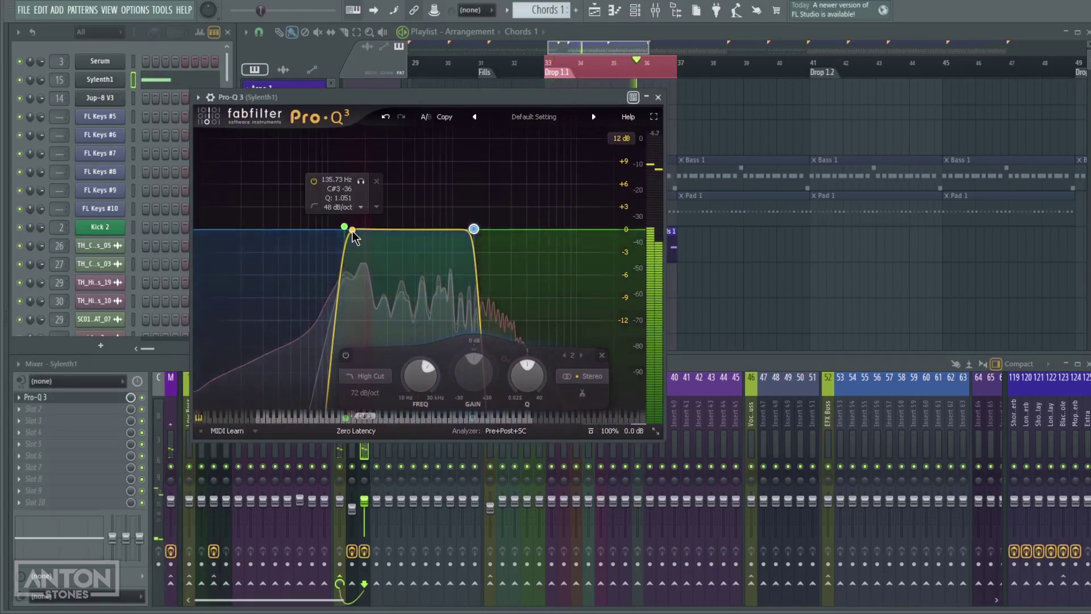
pyautogui.moveTo(344, 227); pyautogui.dragTo(418, 226)
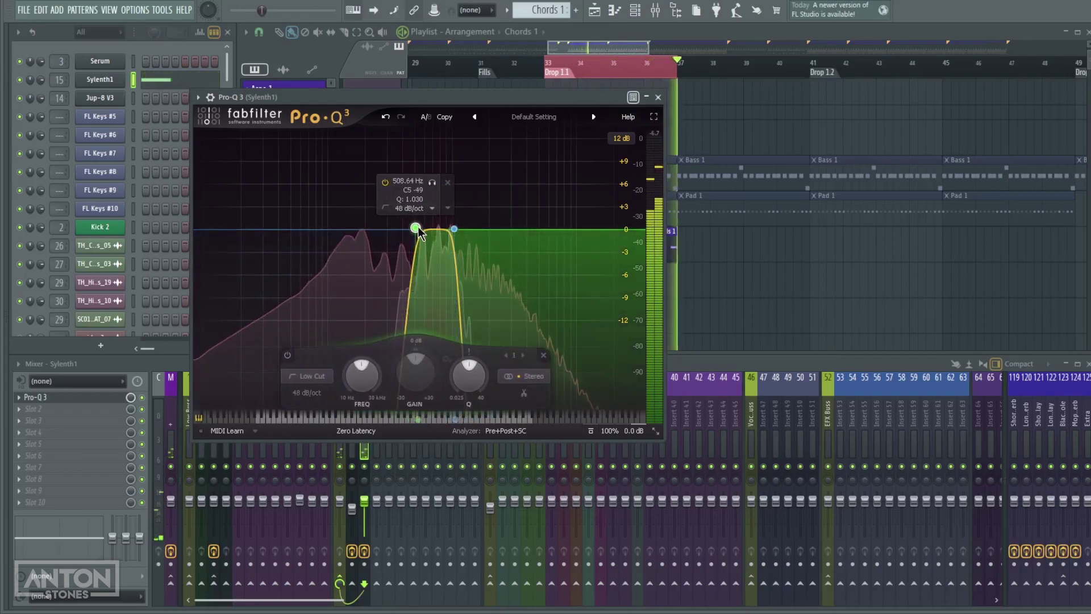
# Close the EQ, unmute the Chords and Bass tracks to hear the stab alongside them, and stop playback
pyautogui.click(657, 98)
pyautogui.click(394, 221)
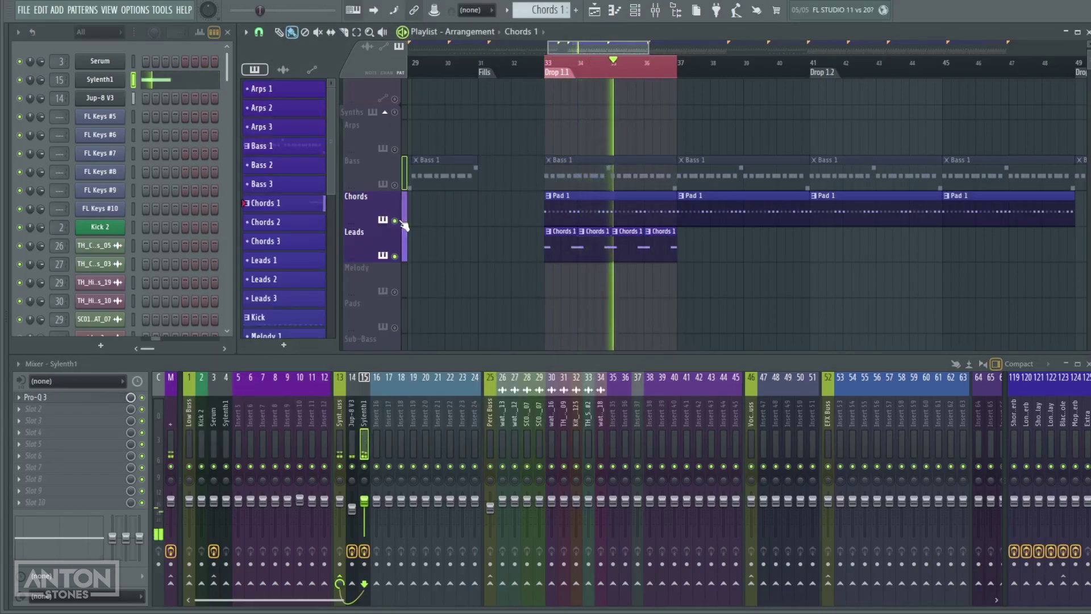
pyautogui.click(394, 185)
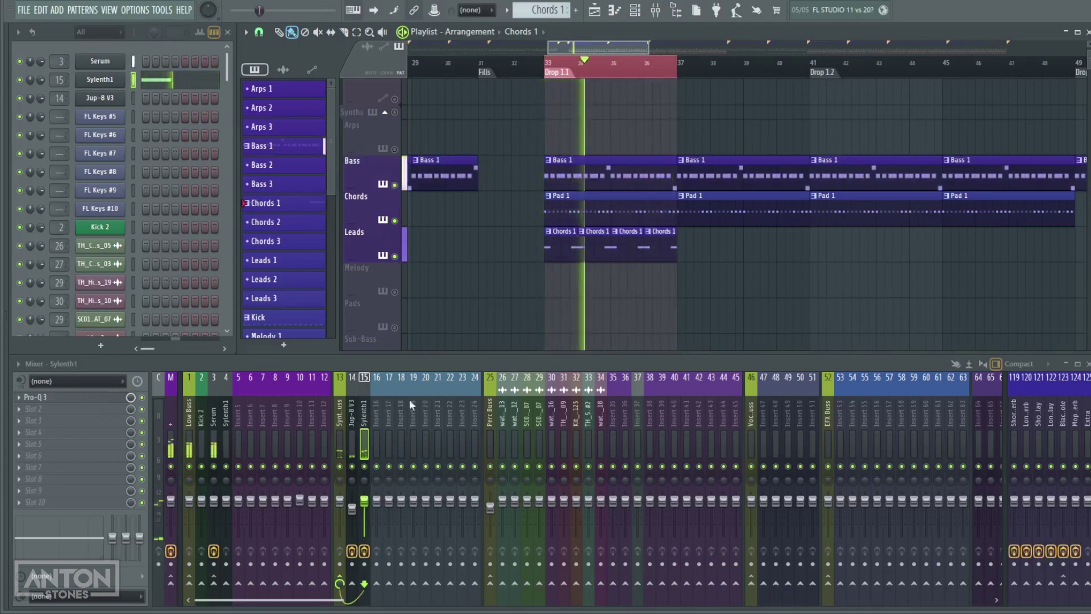
pyautogui.press('space')
# Load Soundtoys Decapitator into the second effect slot of the Sylenth1 insert and place its window over the playlist
pyautogui.click(52, 427)
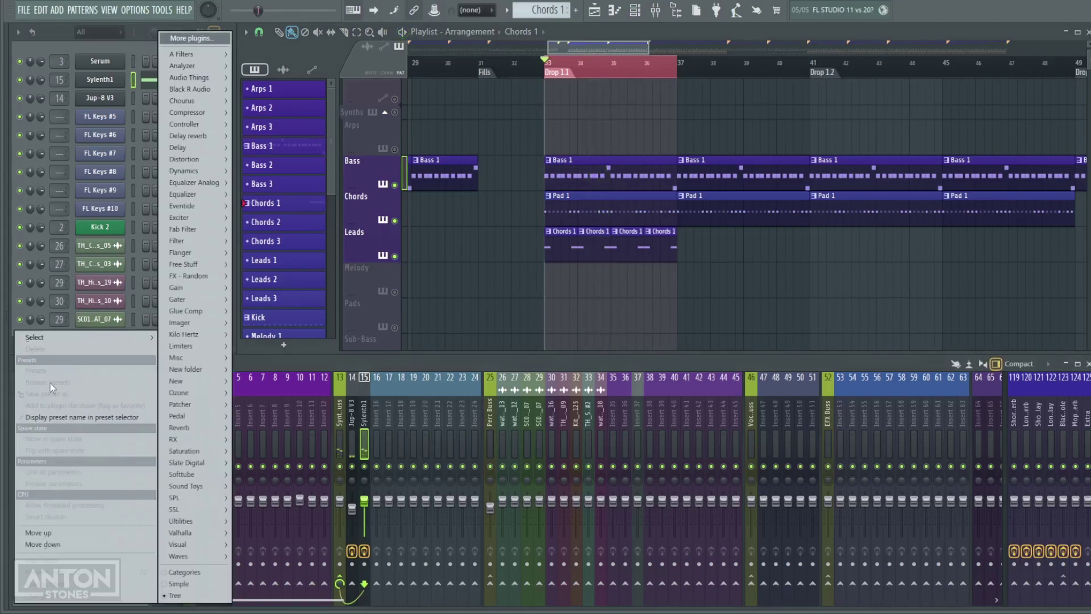
pyautogui.moveTo(210, 165)
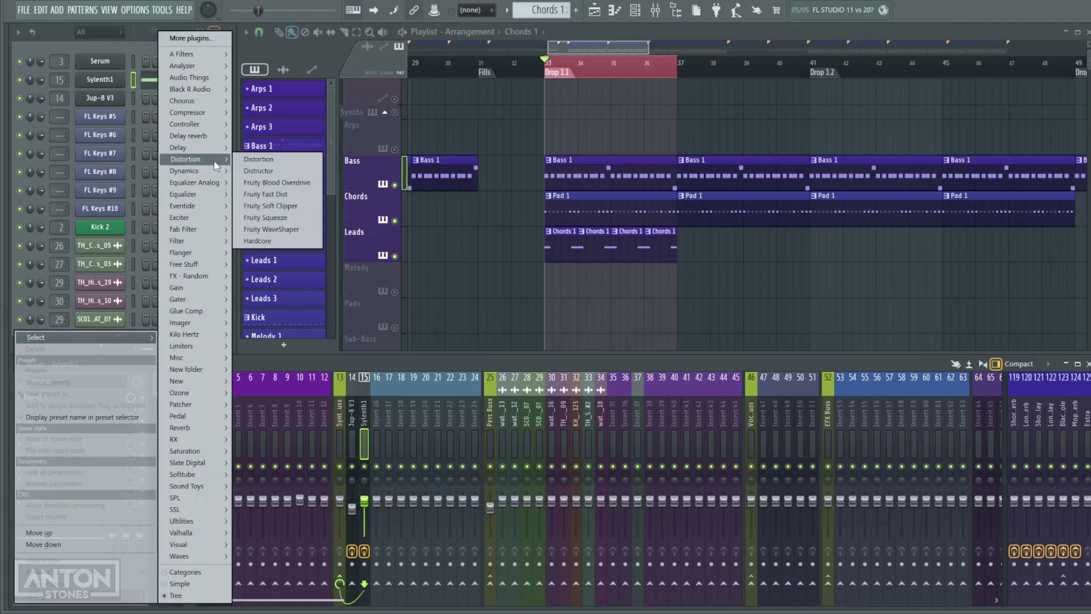
pyautogui.moveTo(213, 196)
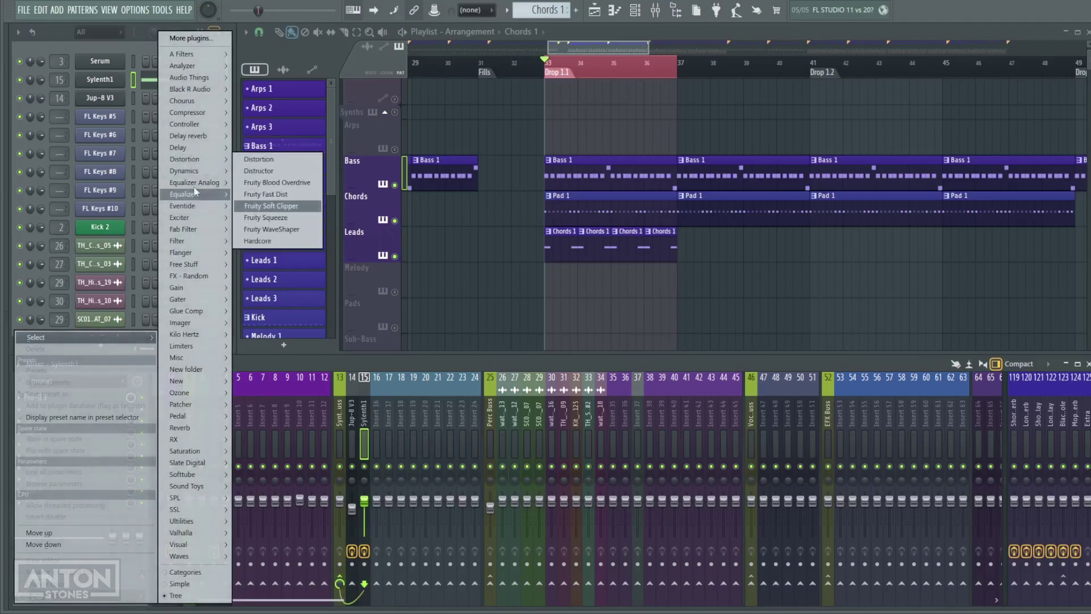
pyautogui.moveTo(216, 394)
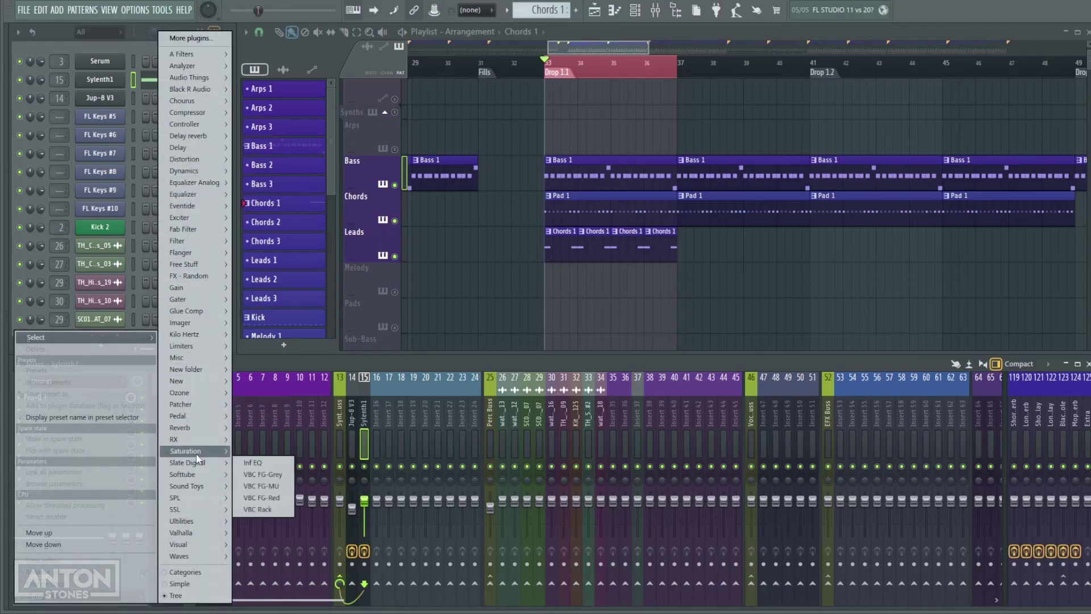
pyautogui.moveTo(187, 450)
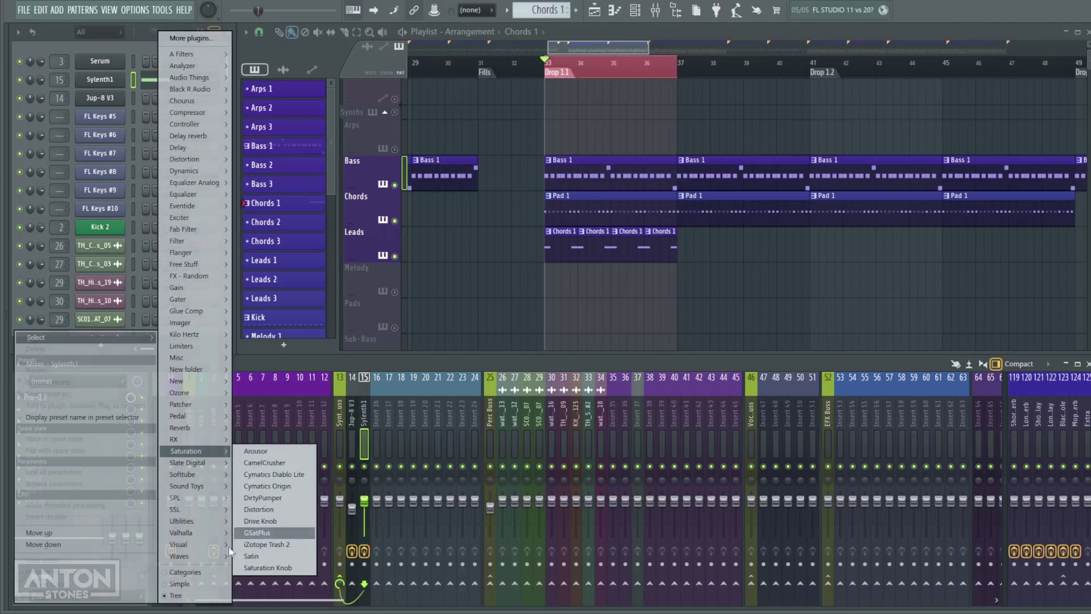
pyautogui.moveTo(187, 486)
pyautogui.click(258, 486)
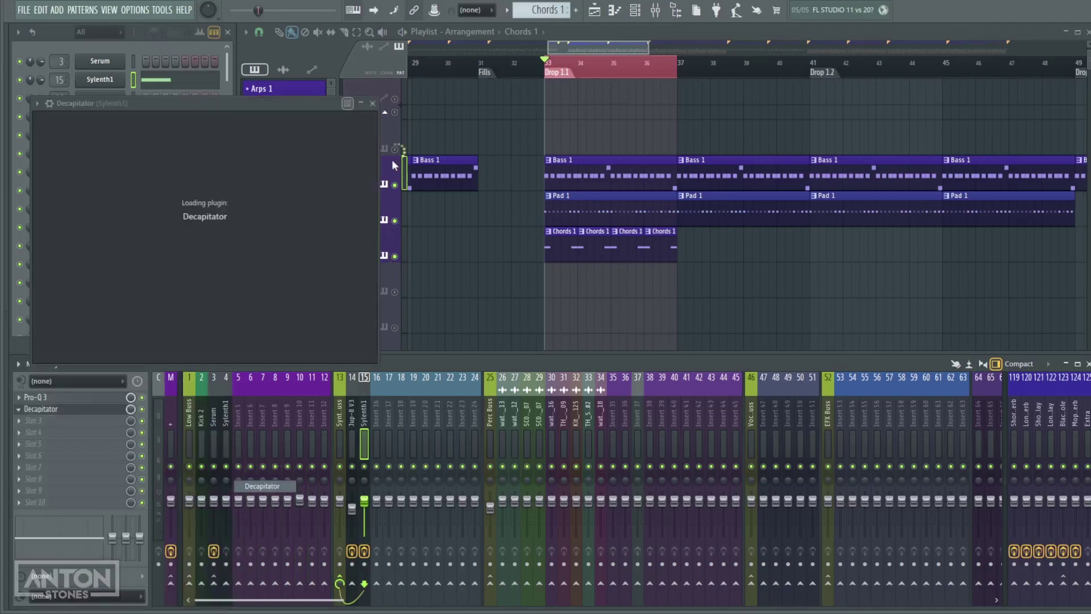
pyautogui.moveTo(271, 100); pyautogui.dragTo(502, 209)
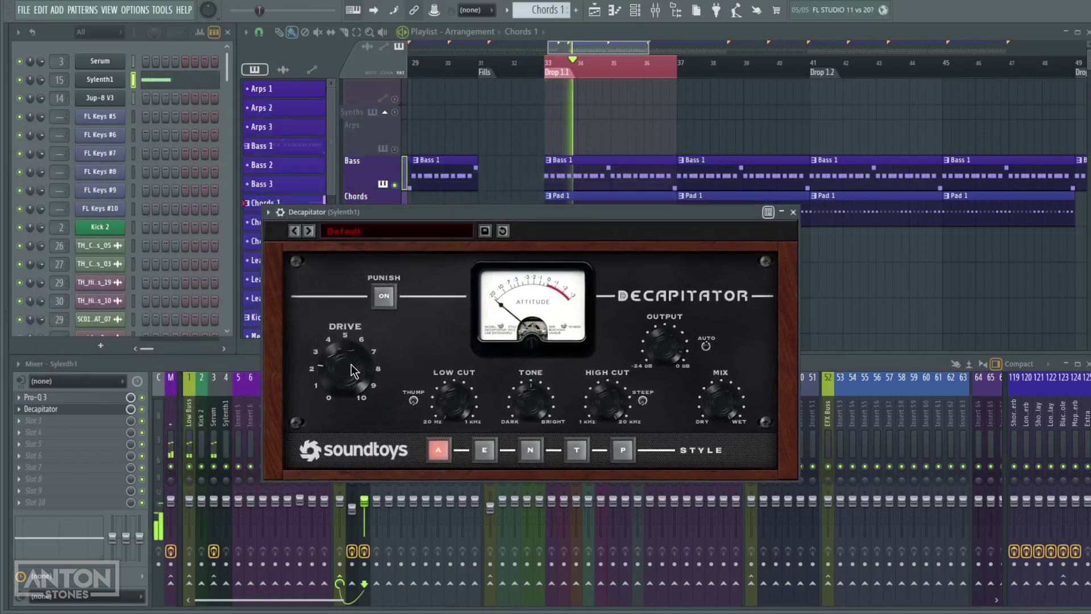
# Adjust Decapitator's Drive on the stab while testing Punish on and off, and close the plugin
pyautogui.moveTo(350, 348)
pyautogui.mouseDown()
pyautogui.moveTo(337, 367)
pyautogui.moveTo(351, 377)
pyautogui.moveTo(340, 367)
pyautogui.moveTo(336, 399)
pyautogui.moveTo(346, 359)
pyautogui.mouseUp()
pyautogui.click(384, 296)
pyautogui.click(384, 296)
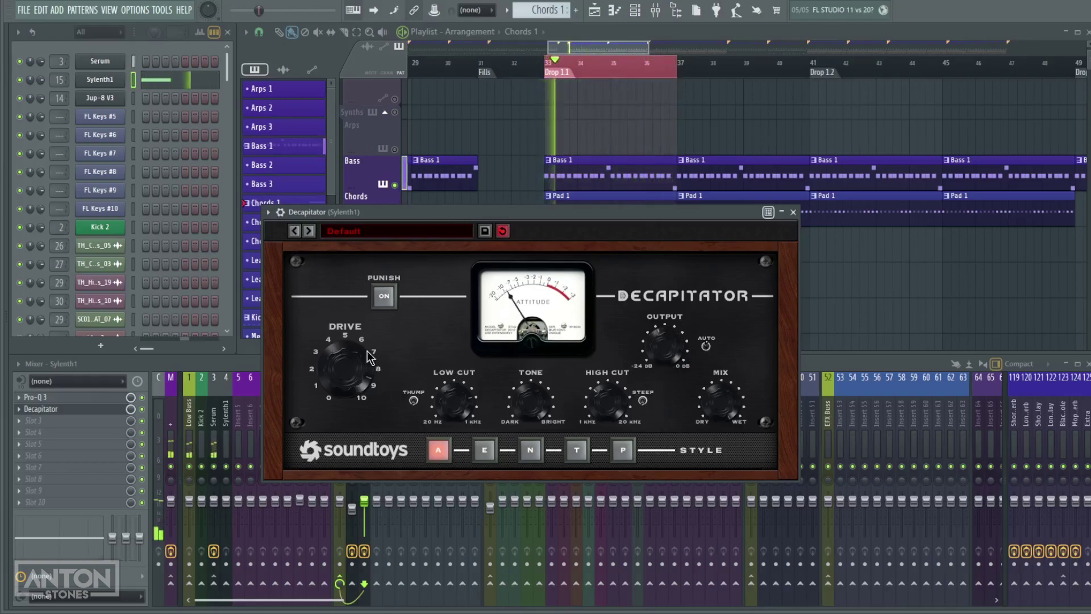
pyautogui.moveTo(357, 381); pyautogui.dragTo(355, 391)
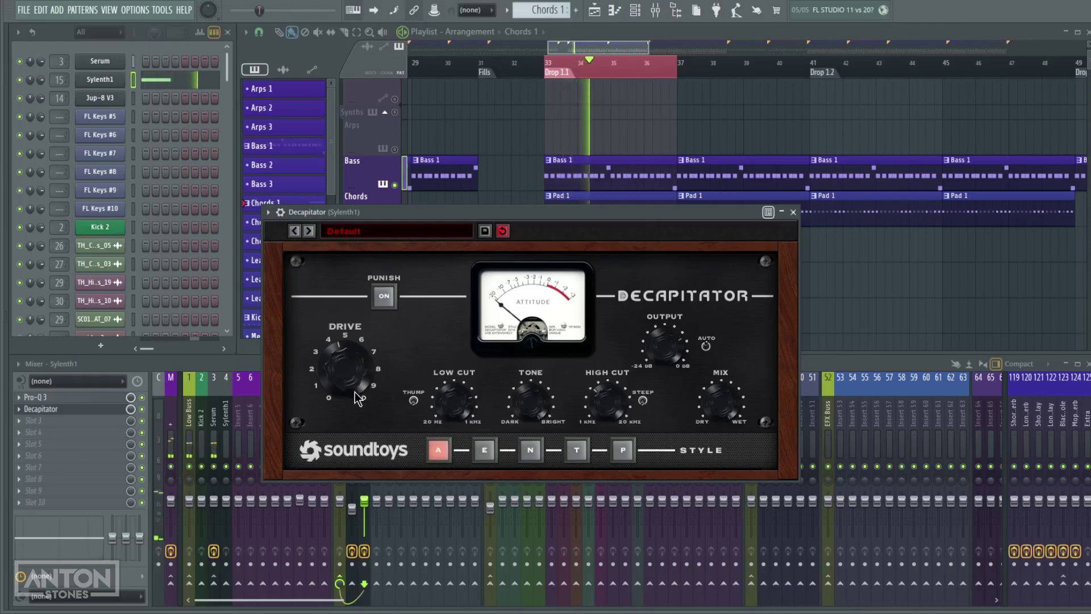
pyautogui.click(793, 212)
pyautogui.press('space')
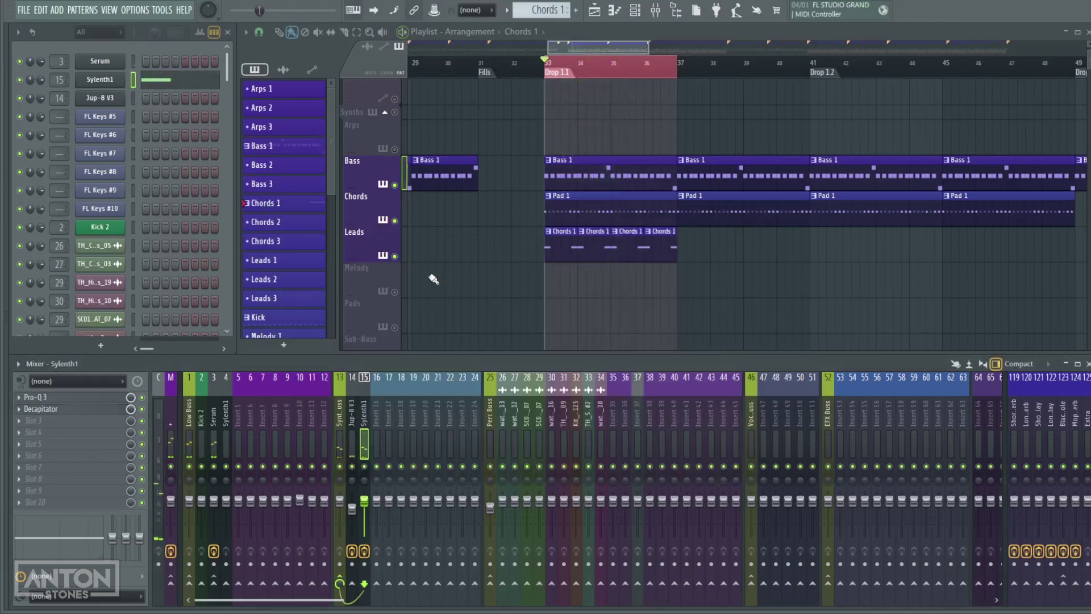
# Reactivate all playlist tracks during playback to hear the stab with the full Drop 1.1 loop
pyautogui.press('space')
pyautogui.click(790, 284)
pyautogui.rightClick(791, 286)
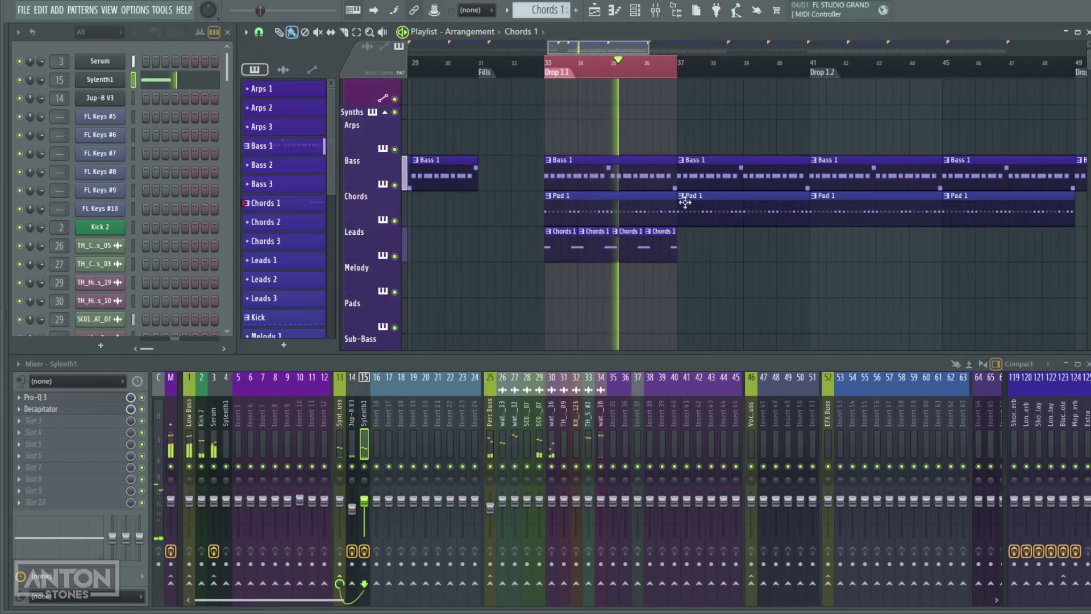
pyautogui.scroll(3, 717, 196)
pyautogui.scroll(-4, 709, 233)
pyautogui.scroll(1, 710, 233)
pyautogui.rightClick(722, 224)
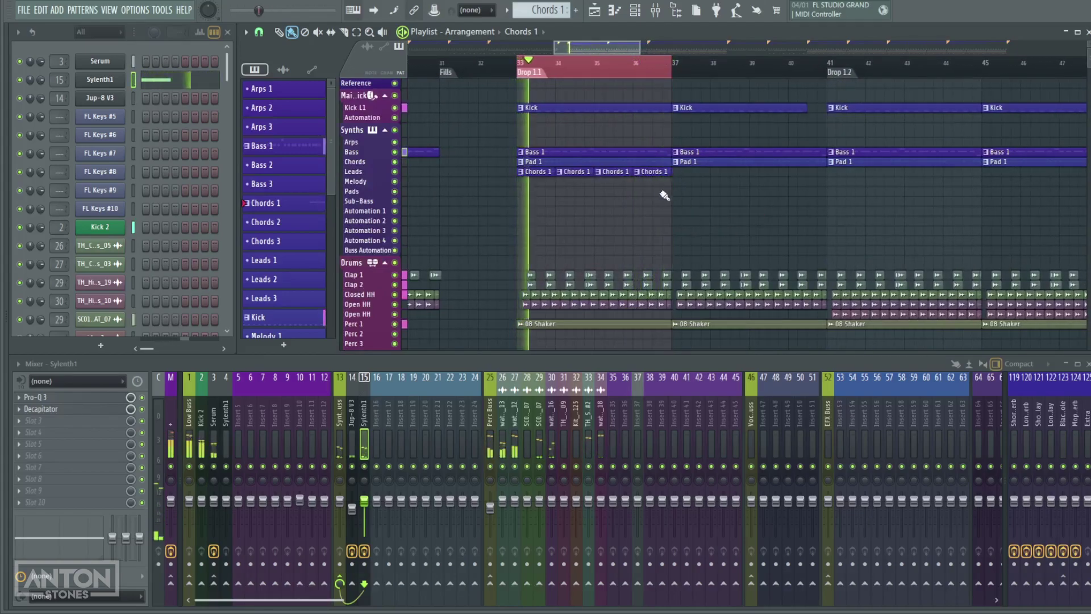
# Fill the Leads track with Chords 1 clips from bar 37 to bar 45
pyautogui.click(662, 174)
pyautogui.click(834, 174)
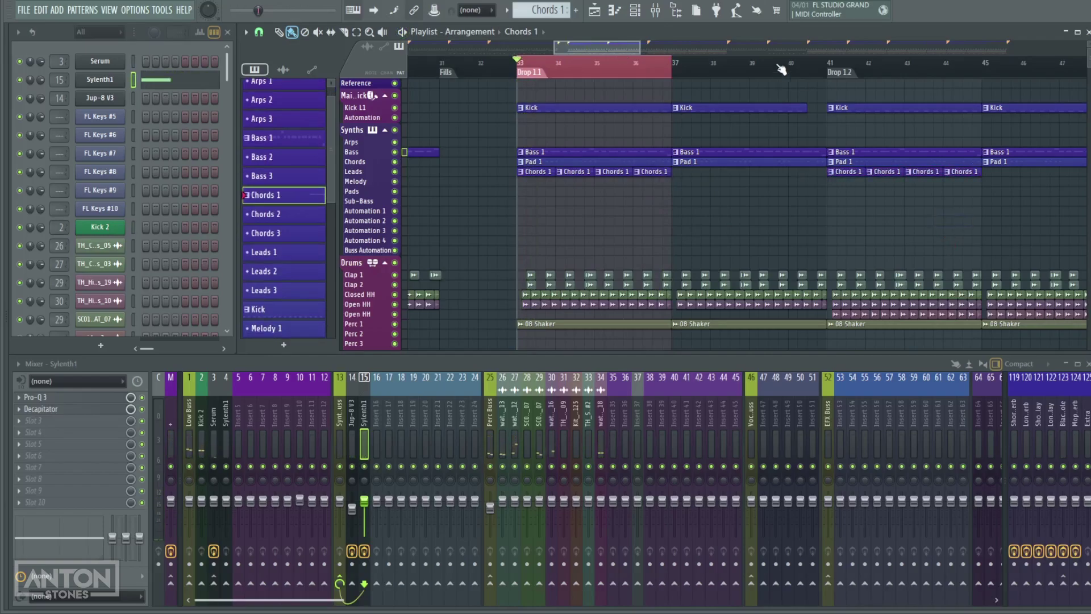
pyautogui.rightClick(781, 69)
pyautogui.press('space')
pyautogui.scroll(3, 659, 169)
pyautogui.press('space')
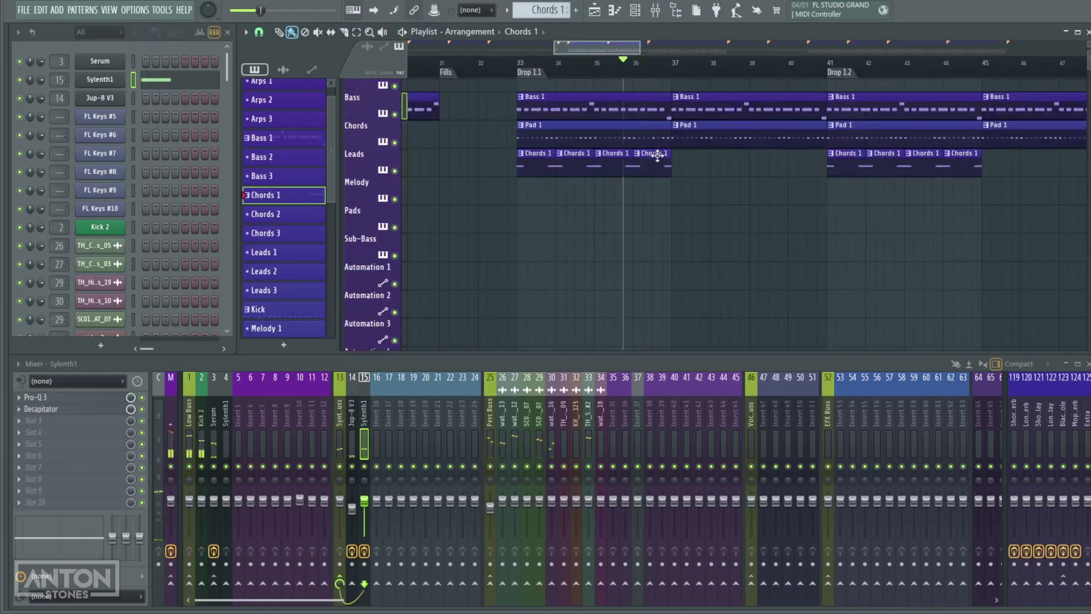
pyautogui.moveTo(806, 166); pyautogui.dragTo(785, 217)
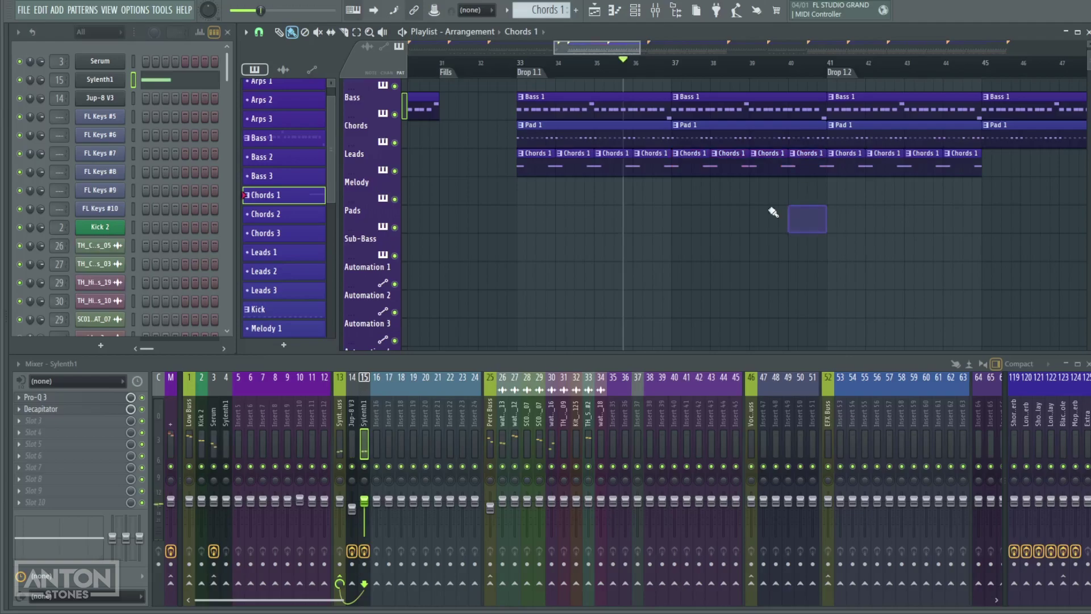
# Play bars 37 to 41 as a loop and sweep the Filter Control cutoff of the Sylenth1 stab
pyautogui.moveTo(676, 71); pyautogui.dragTo(813, 67)
pyautogui.press('space')
pyautogui.click(122, 85)
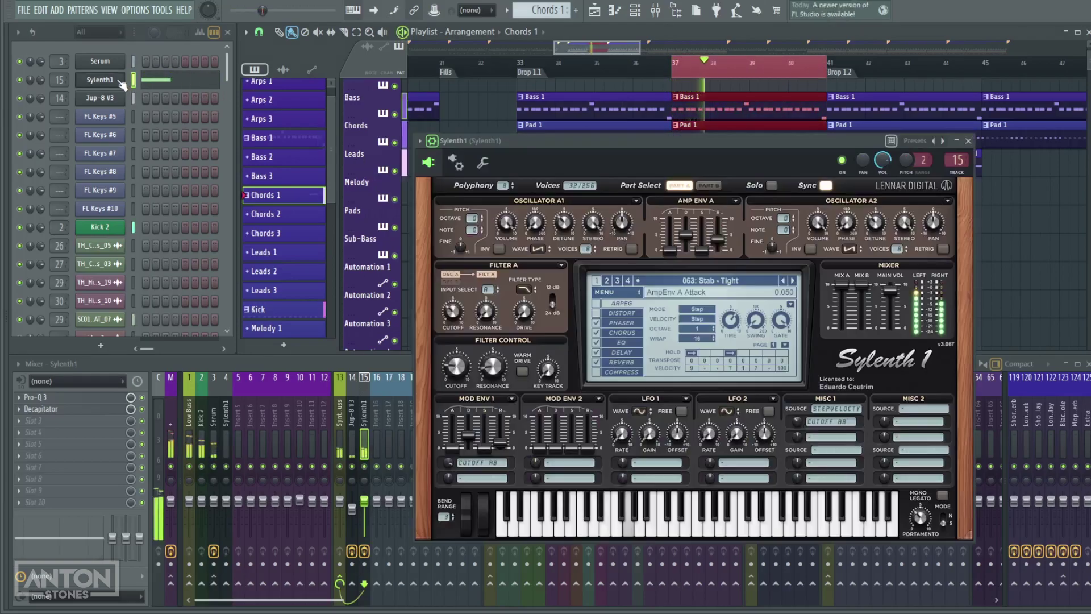
pyautogui.moveTo(463, 364); pyautogui.dragTo(441, 328)
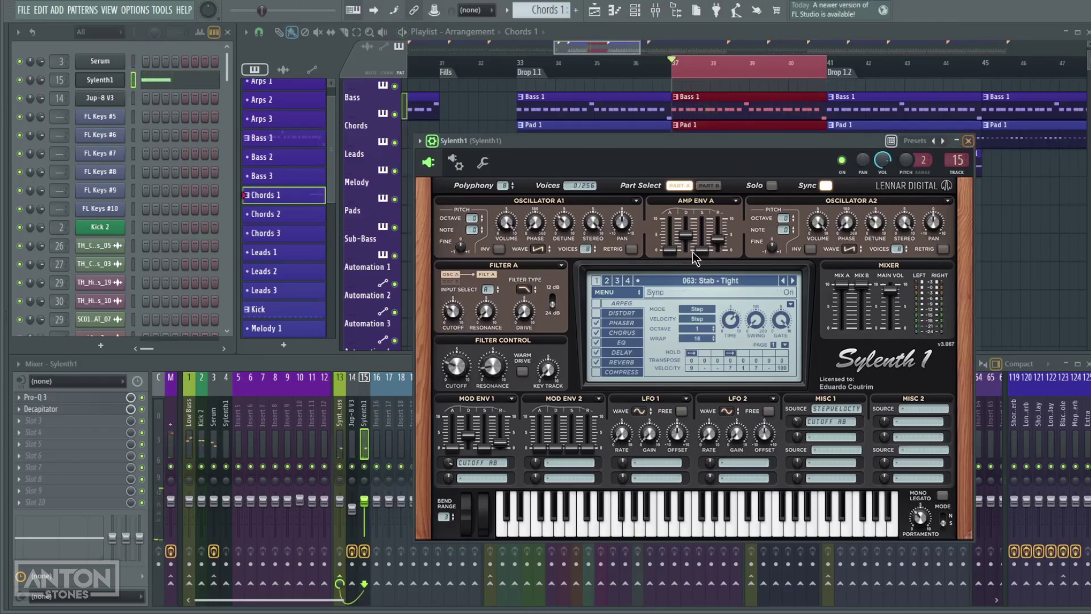
pyautogui.click(968, 141)
# Create an automation clip for the last tweaked Sylenth1 cutoff over bars 37 to 41 and put it on the Melody track
pyautogui.click(134, 10)
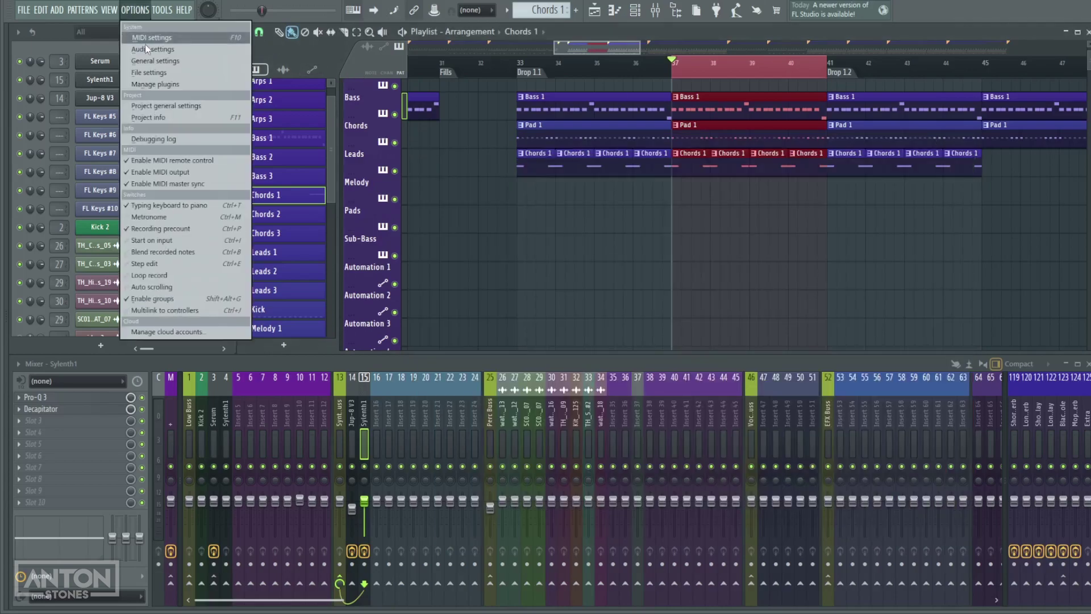
pyautogui.moveTo(164, 17)
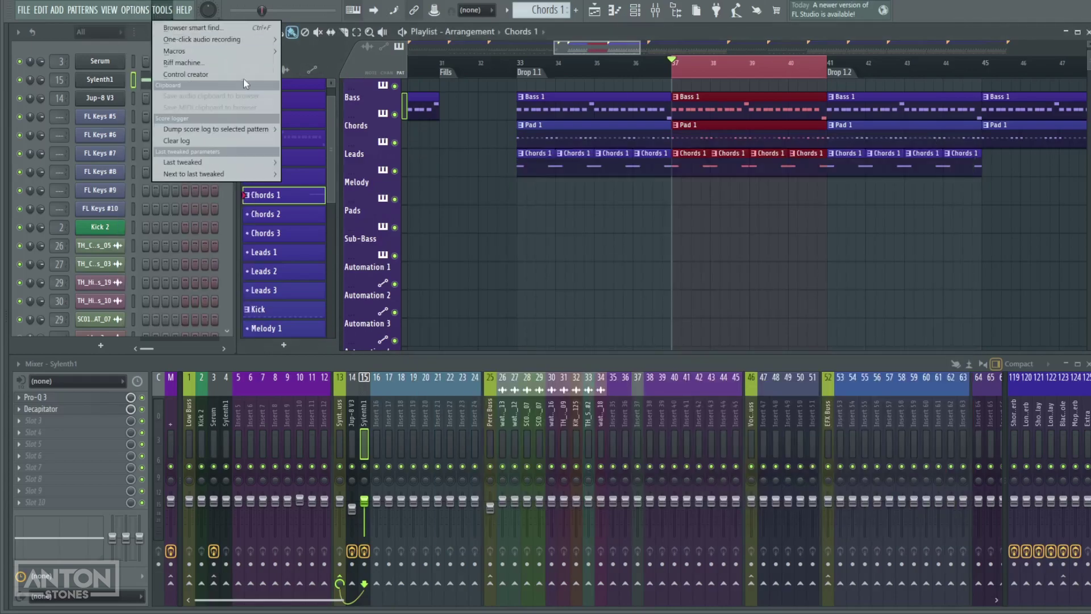
pyautogui.moveTo(239, 165)
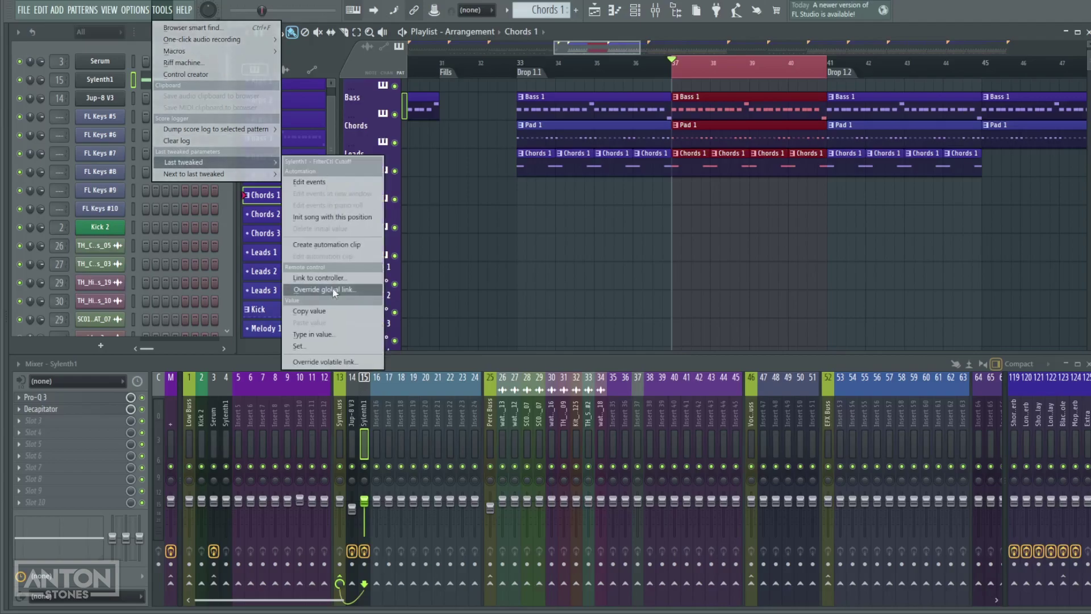
pyautogui.click(329, 247)
pyautogui.moveTo(752, 93); pyautogui.dragTo(757, 218)
# Shape the cutoff automation as a gradual late rise with a sharp drop at bar 41, extending the clip slightly past it
pyautogui.scroll(2, 801, 225)
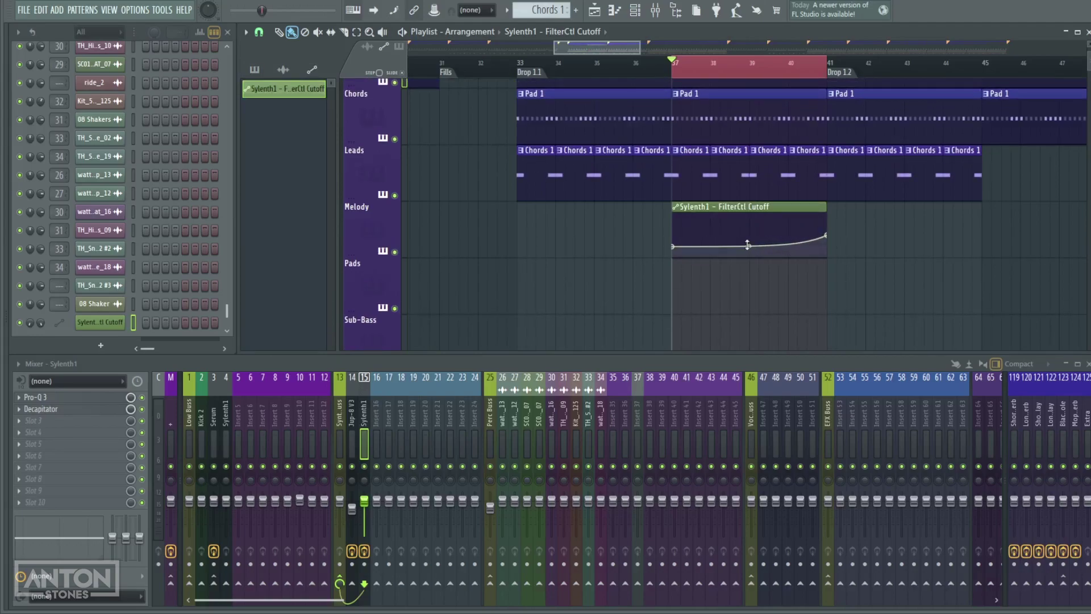
pyautogui.moveTo(937, 235); pyautogui.dragTo(796, 247)
pyautogui.doubleClick(640, 73)
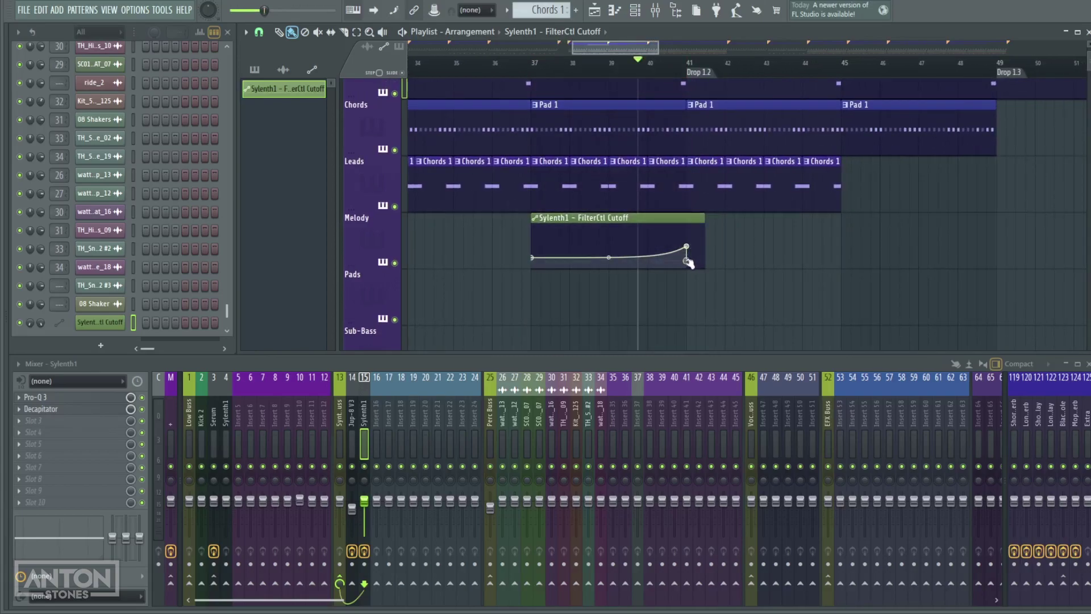
# Copy the value of the cutoff automation's first point and paste it onto the drop point at bar 41
pyautogui.rightClick(533, 259)
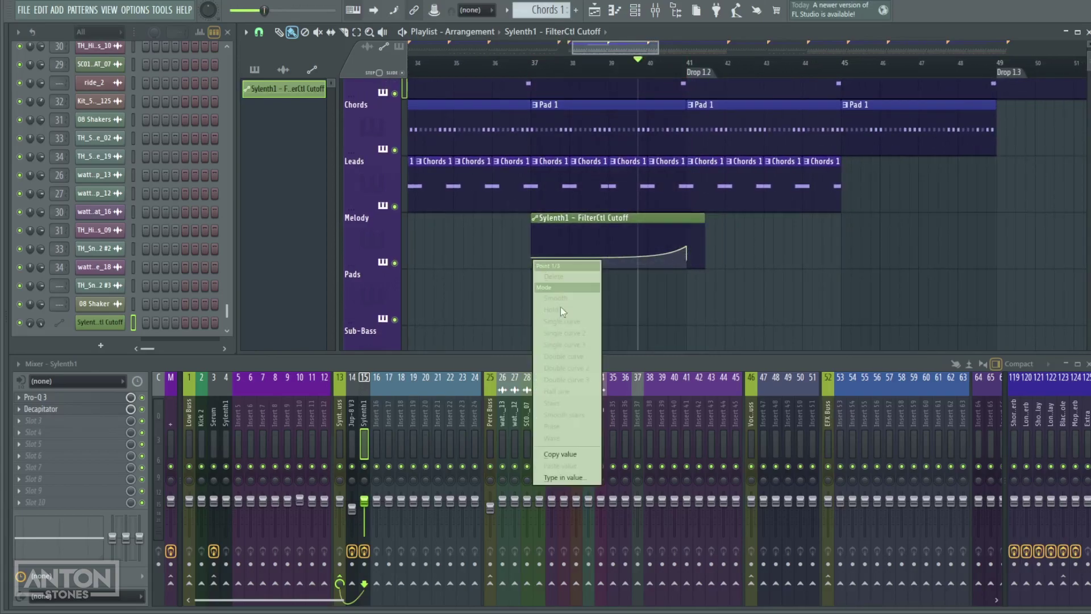
pyautogui.click(564, 454)
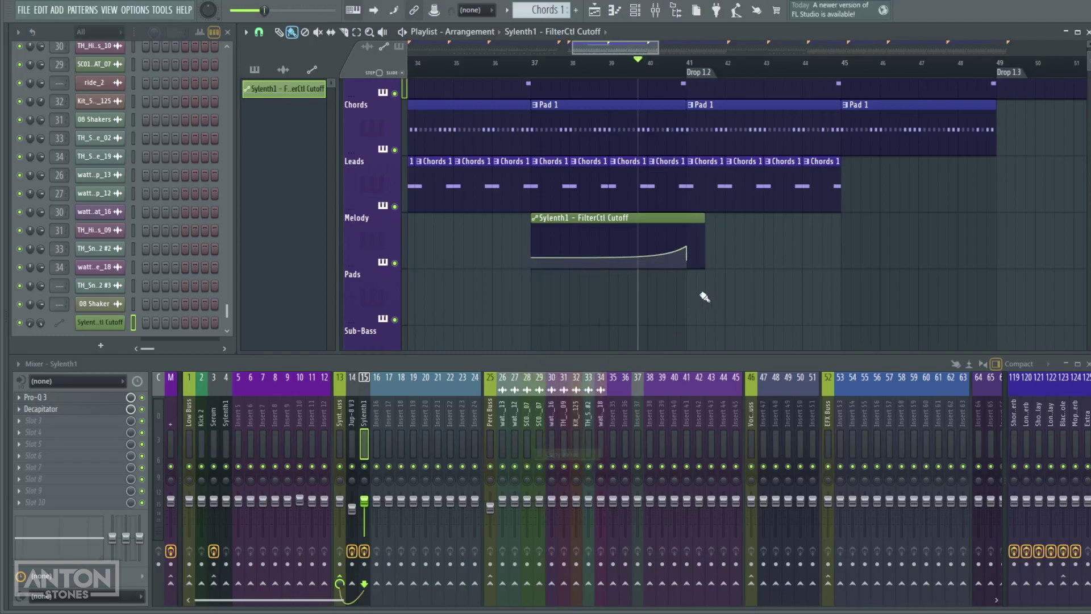
pyautogui.rightClick(687, 260)
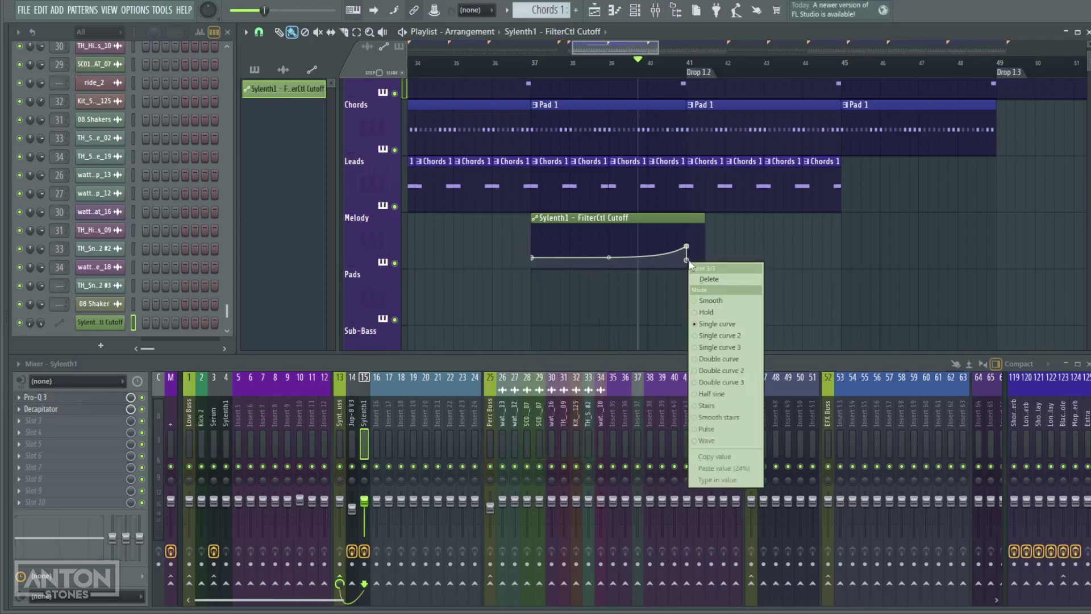
pyautogui.click(739, 468)
# Extend the Chords 1 clips on the Leads track from bar 45 to bar 49, deleting the stray clip on Pads
pyautogui.scroll(-3, 745, 307)
pyautogui.scroll(-3, 788, 258)
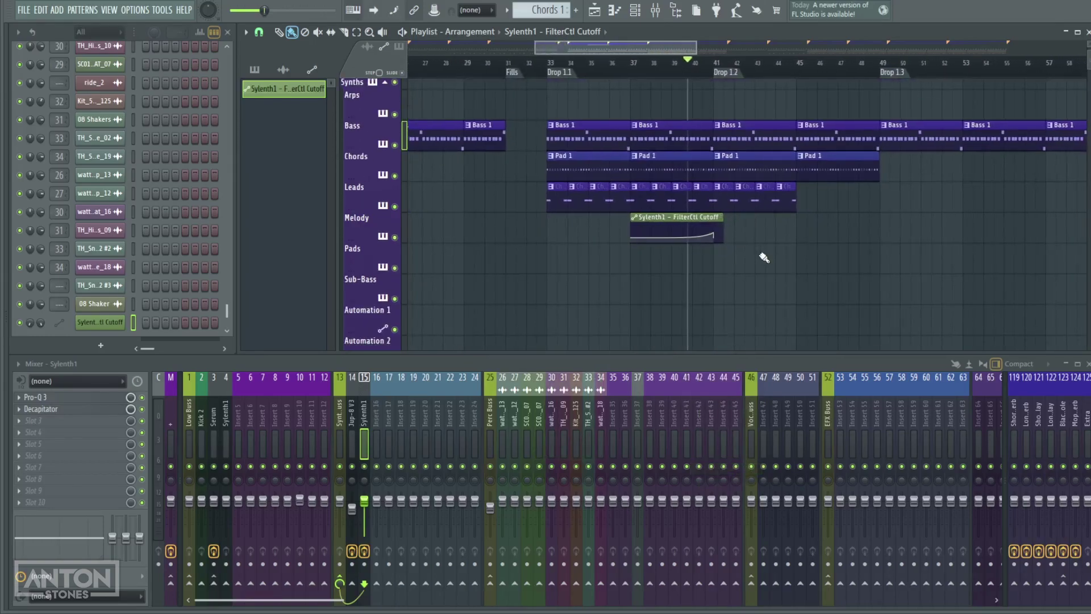
pyautogui.scroll(3, 721, 229)
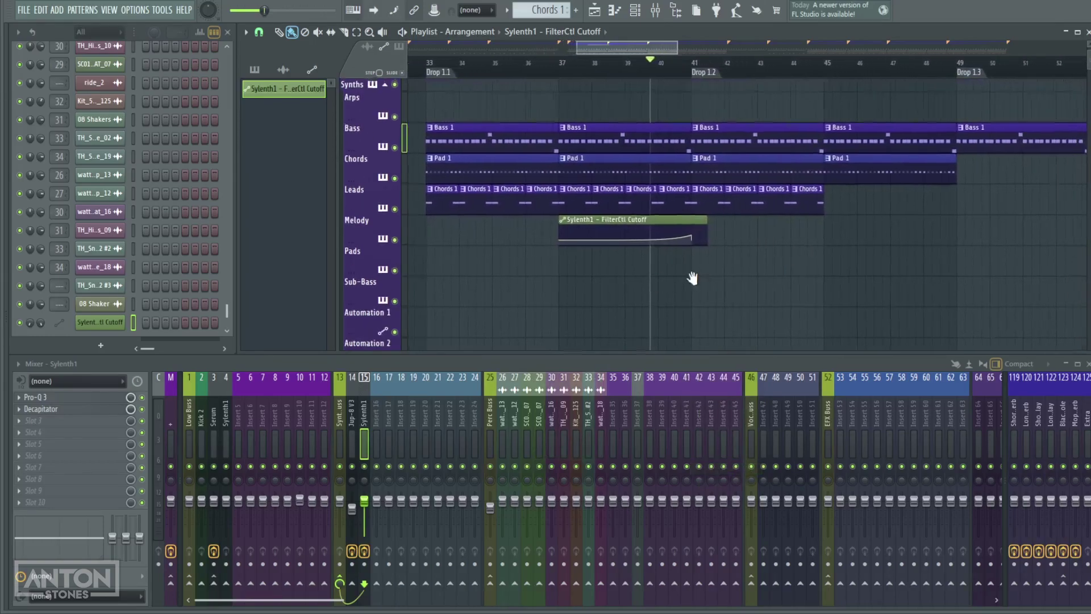
pyautogui.scroll(2, 708, 275)
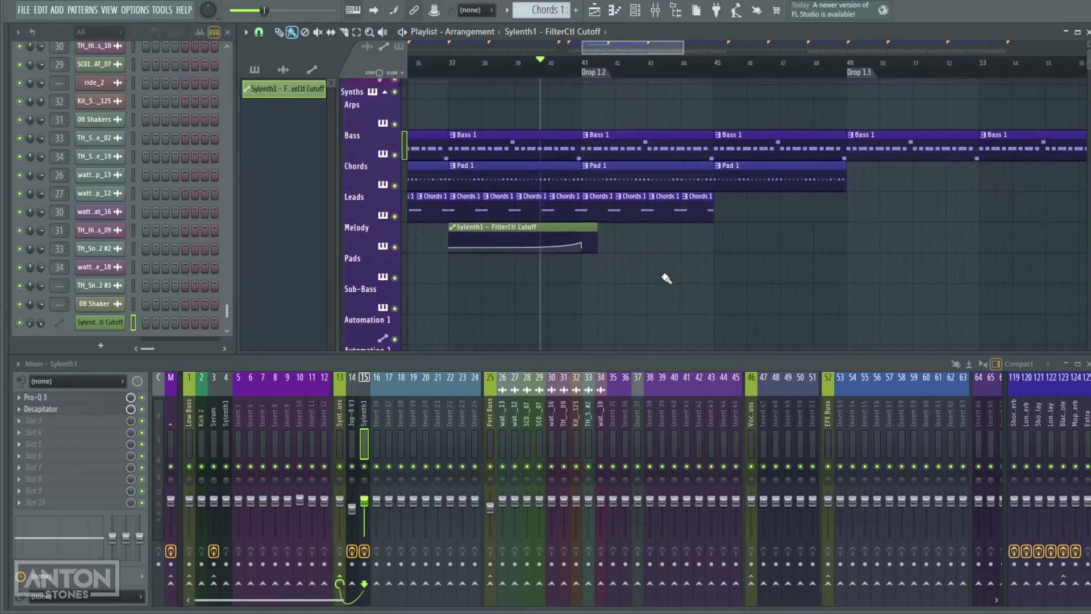
pyautogui.click(687, 207)
pyautogui.moveTo(732, 215)
pyautogui.mouseDown()
pyautogui.moveTo(837, 213)
pyautogui.moveTo(825, 263)
pyautogui.mouseUp()
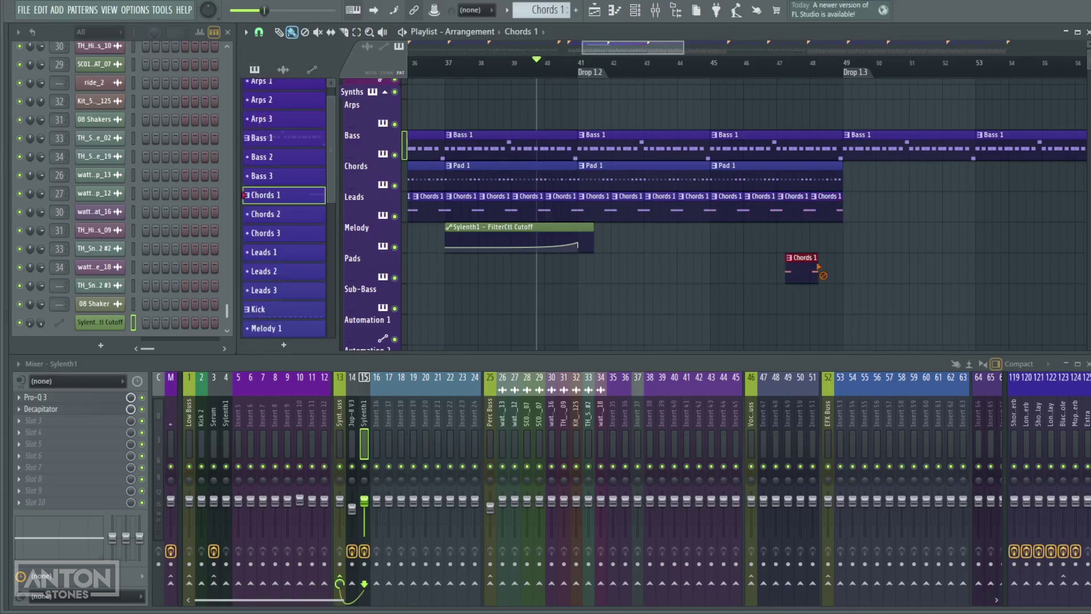
# Play the drop from around bar 40 to check the extended stab and its cutoff automation in the full arrangement
pyautogui.press('space')
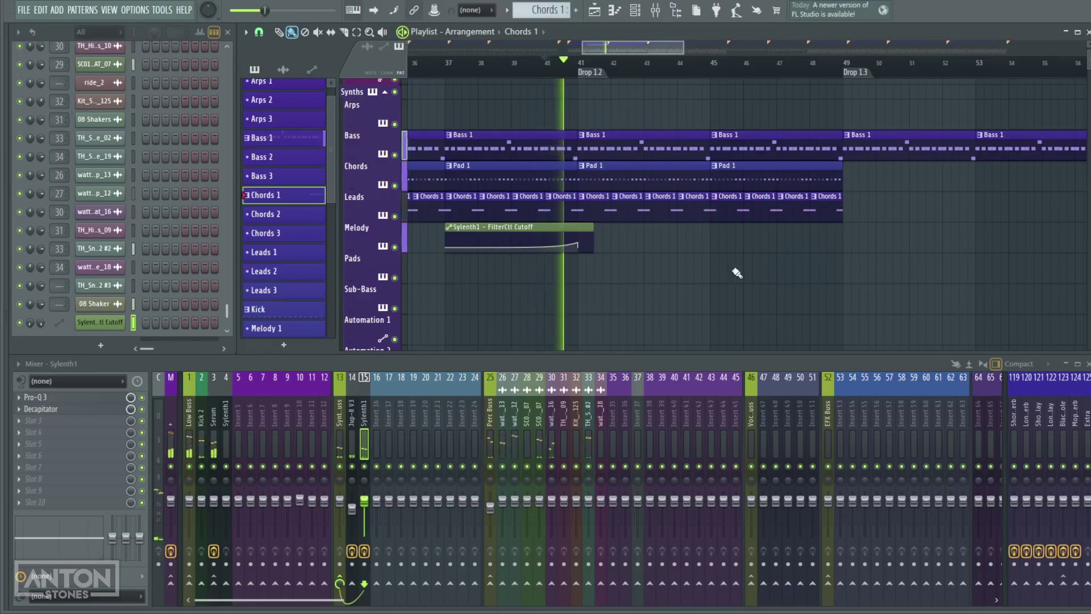
pyautogui.moveTo(757, 262); pyautogui.dragTo(797, 236)
pyautogui.scroll(-3, 772, 213)
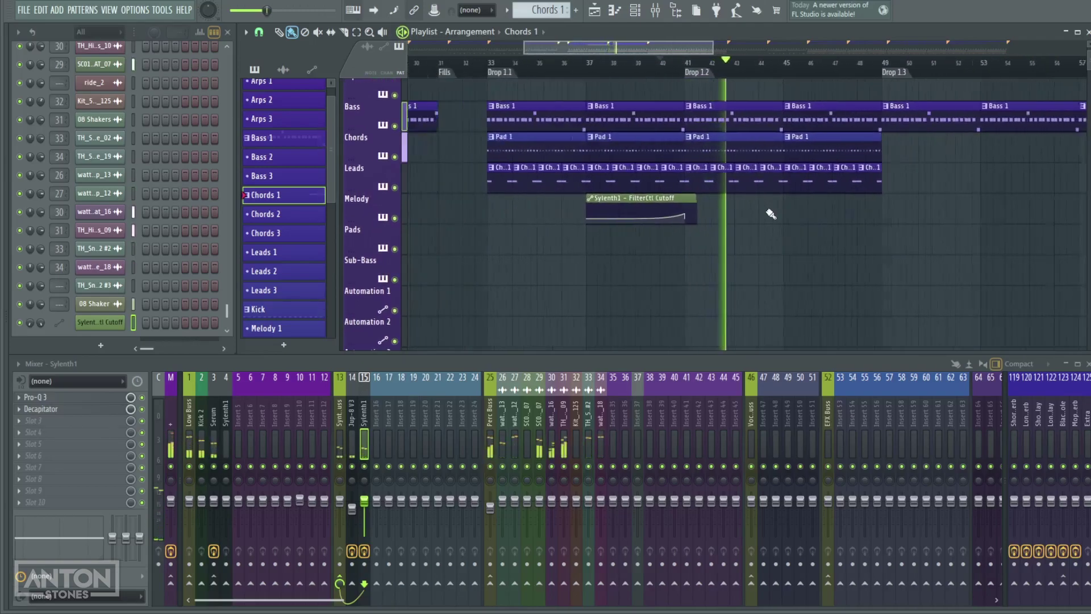
pyautogui.scroll(-5, 759, 162)
pyautogui.moveTo(796, 238); pyautogui.dragTo(779, 243)
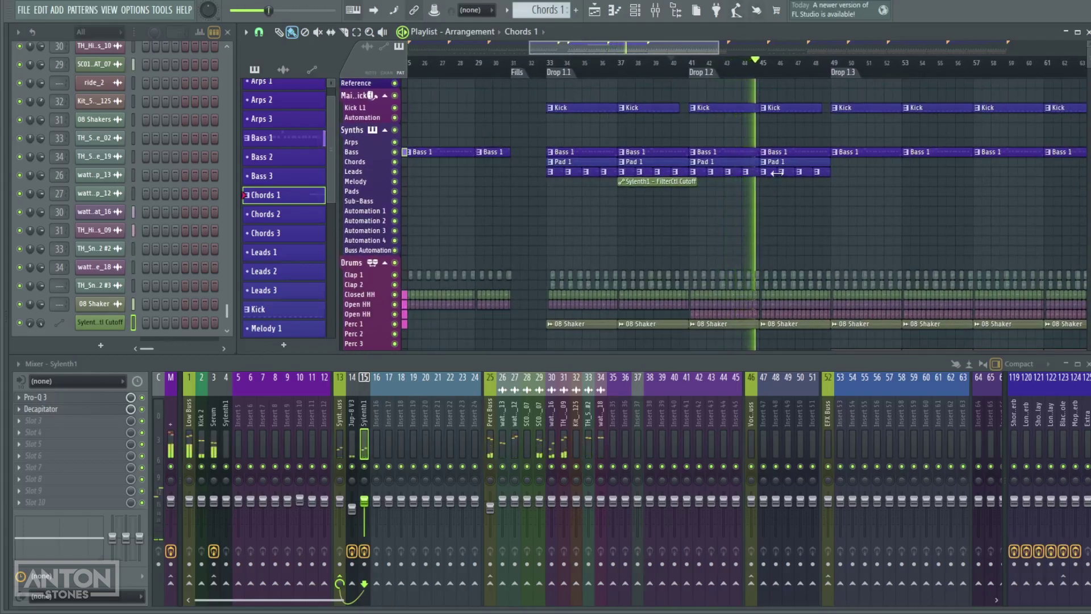
pyautogui.scroll(4, 750, 190)
pyautogui.scroll(-4, 750, 189)
pyautogui.press('space')
# Open the Sylenth1 stab and switch the Oscillator A1 waveform to a square-shaped pulse wave
pyautogui.scroll(5, 155, 151)
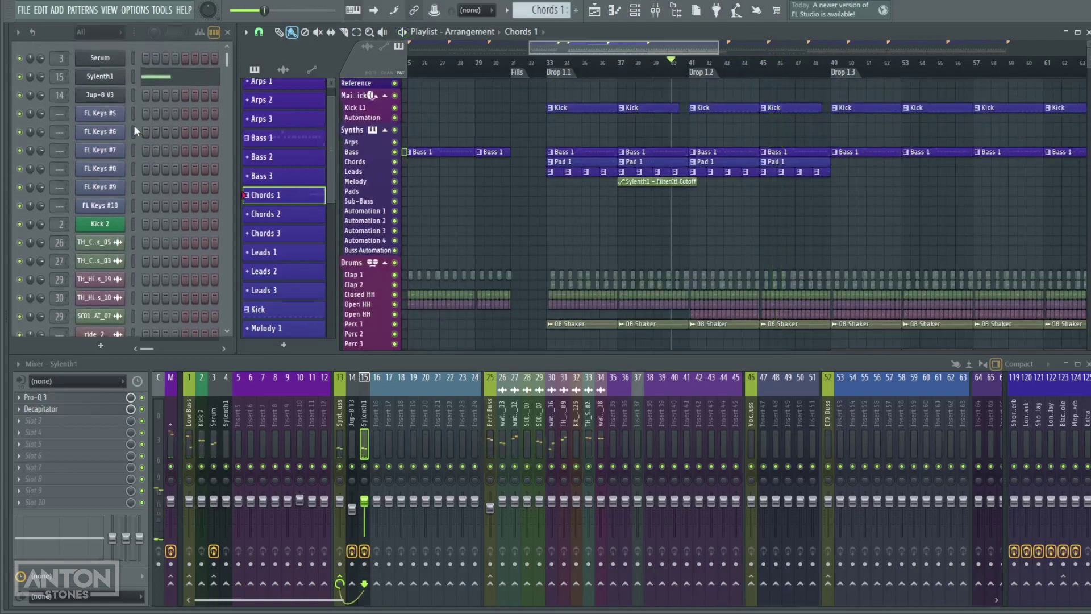
pyautogui.click(108, 78)
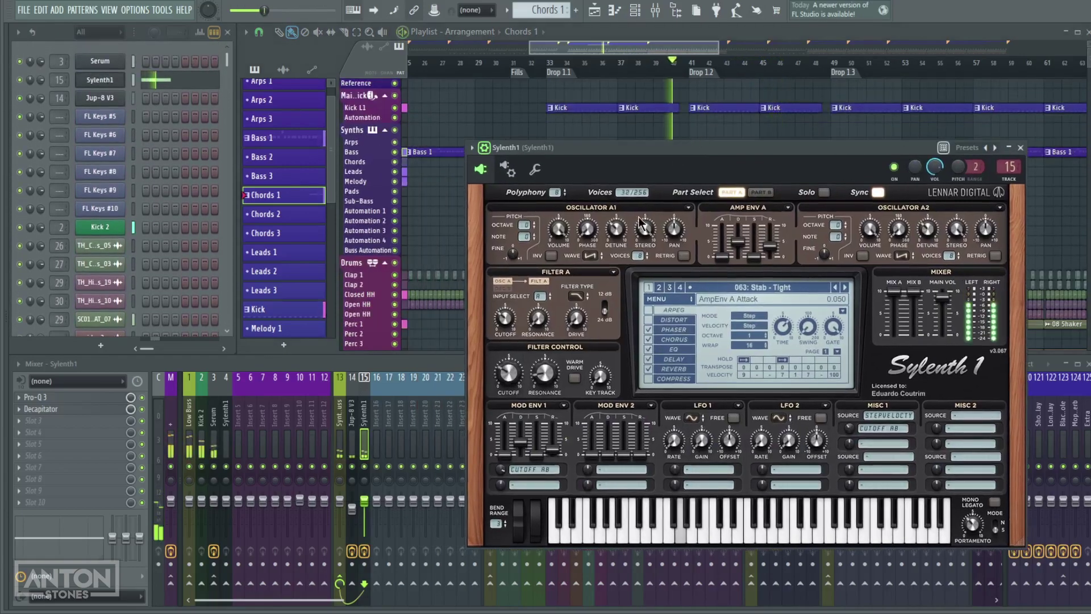
pyautogui.click(594, 259)
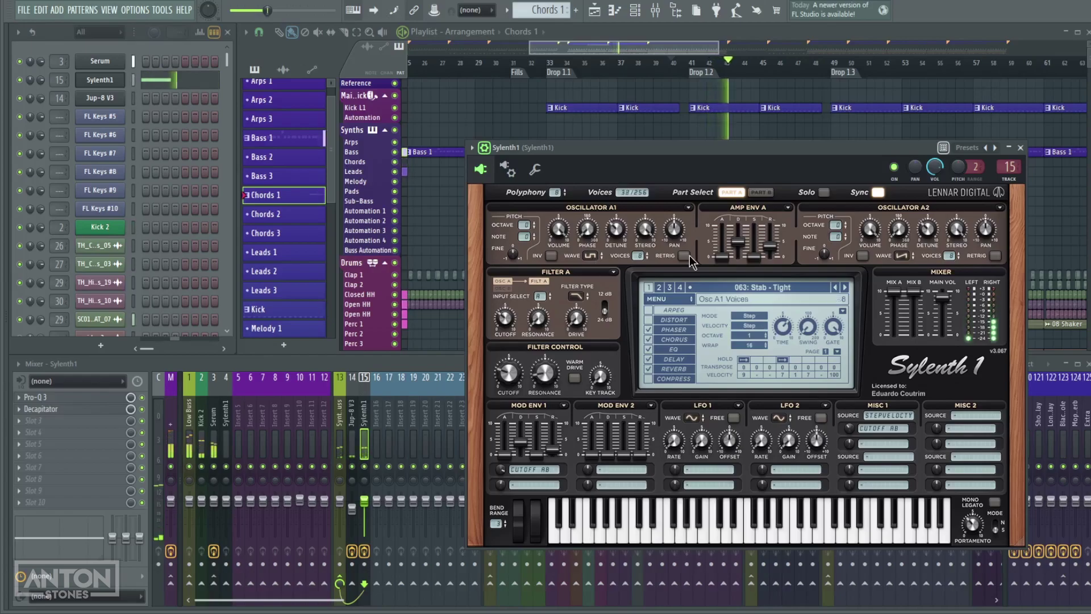
# Set Oscillator A1 to a sine wave and Oscillator A2 to a pulse wave, and lower the Amp Env A decay to 0.000
pyautogui.click(903, 259)
pyautogui.moveTo(913, 292); pyautogui.dragTo(912, 301)
pyautogui.click(595, 256)
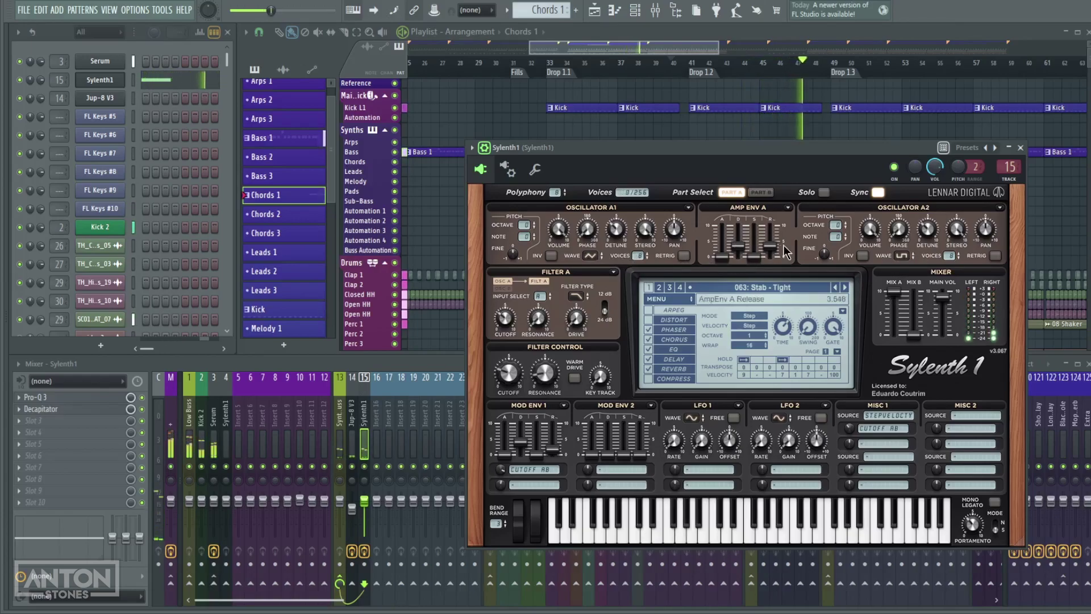
pyautogui.moveTo(742, 250); pyautogui.dragTo(744, 263)
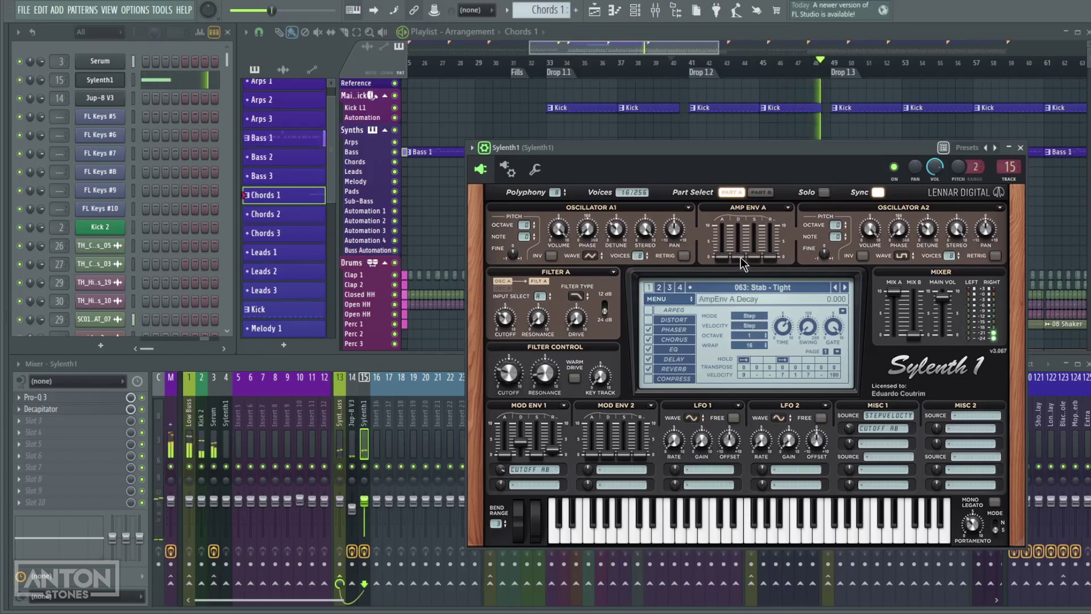
# Loop Drop 1.2 from bar 41 to 45 and reshape the stab's Amp Env A and Mod Env 1 settings during playback
pyautogui.moveTo(767, 148); pyautogui.dragTo(719, 208)
pyautogui.moveTo(708, 72); pyautogui.dragTo(754, 62)
pyautogui.press('space')
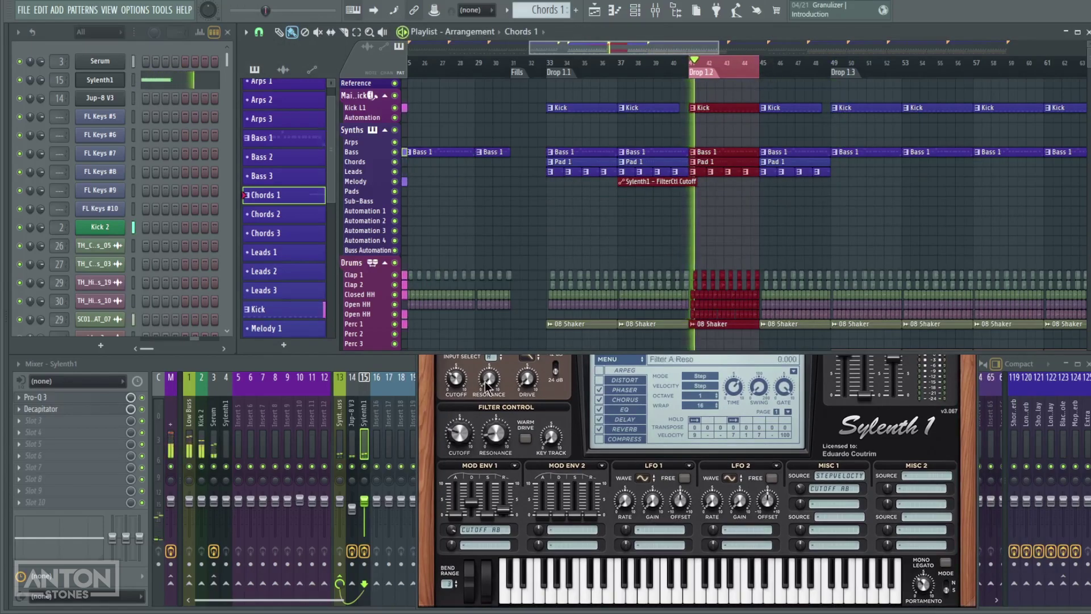
pyautogui.click(702, 451)
pyautogui.moveTo(690, 318); pyautogui.dragTo(696, 277)
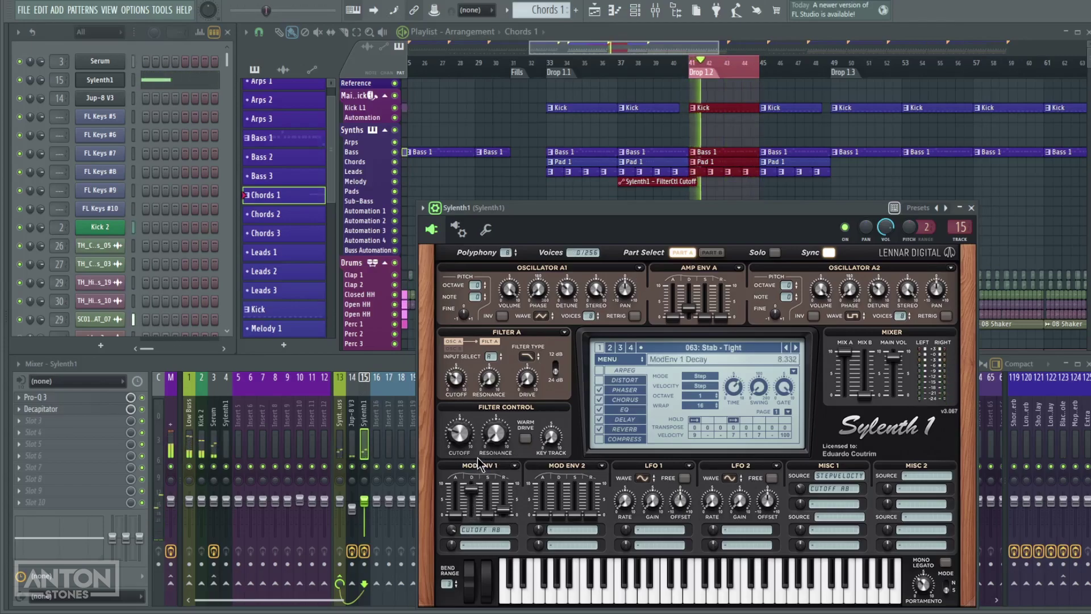
pyautogui.moveTo(487, 514); pyautogui.dragTo(486, 503)
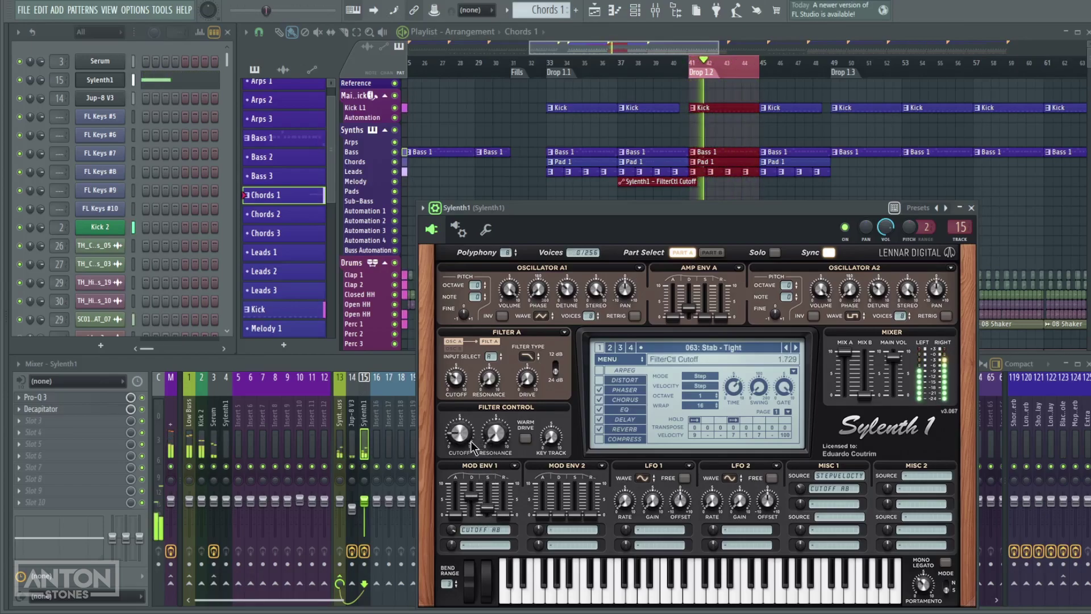
# Change the Oscillator A1 waveform from sine to a brighter shape and set the Oscillator A2 waveform to HPulse
pyautogui.click(544, 317)
pyautogui.click(852, 318)
pyautogui.click(858, 317)
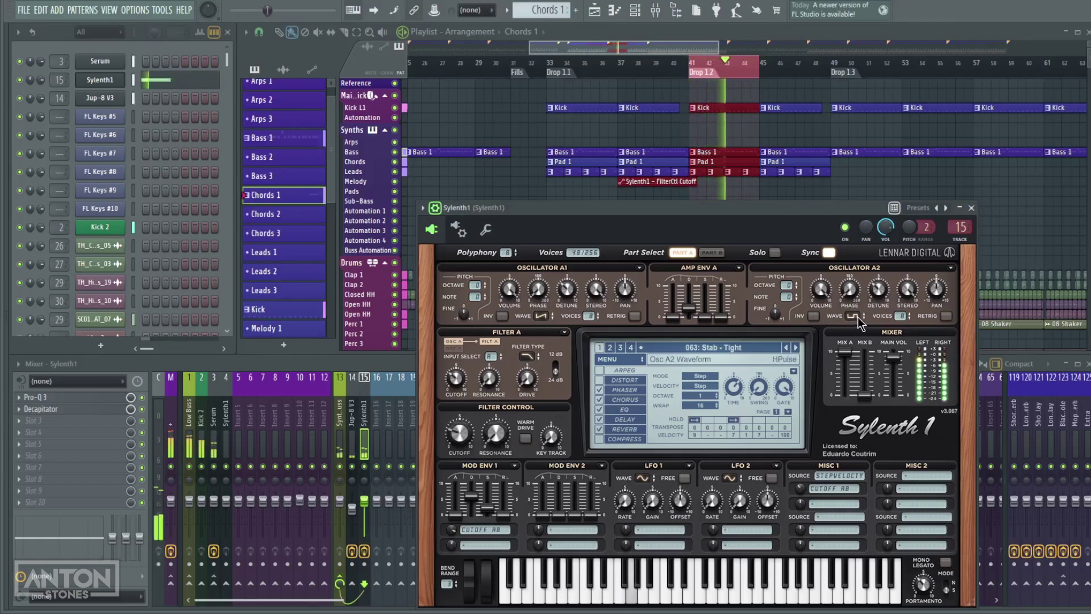
pyautogui.moveTo(829, 210); pyautogui.dragTo(838, 112)
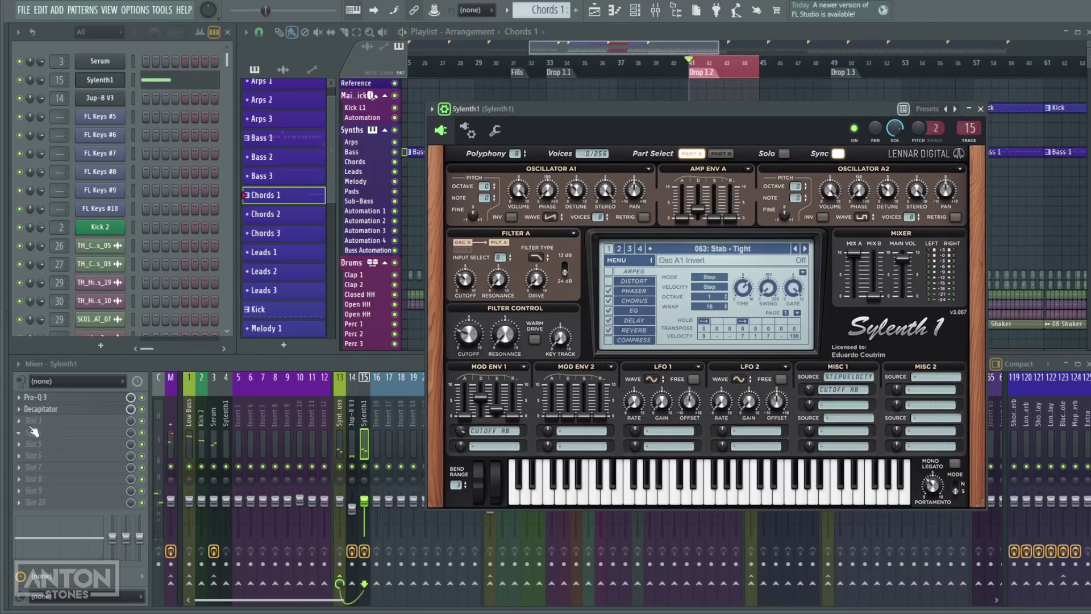
# Lower the Pro-Q 3 high cut on the Sylenth1 insert to about 676 Hz during playback and close the synth
pyautogui.click(47, 398)
pyautogui.press('space')
pyautogui.moveTo(453, 229); pyautogui.dragTo(430, 229)
pyautogui.click(659, 97)
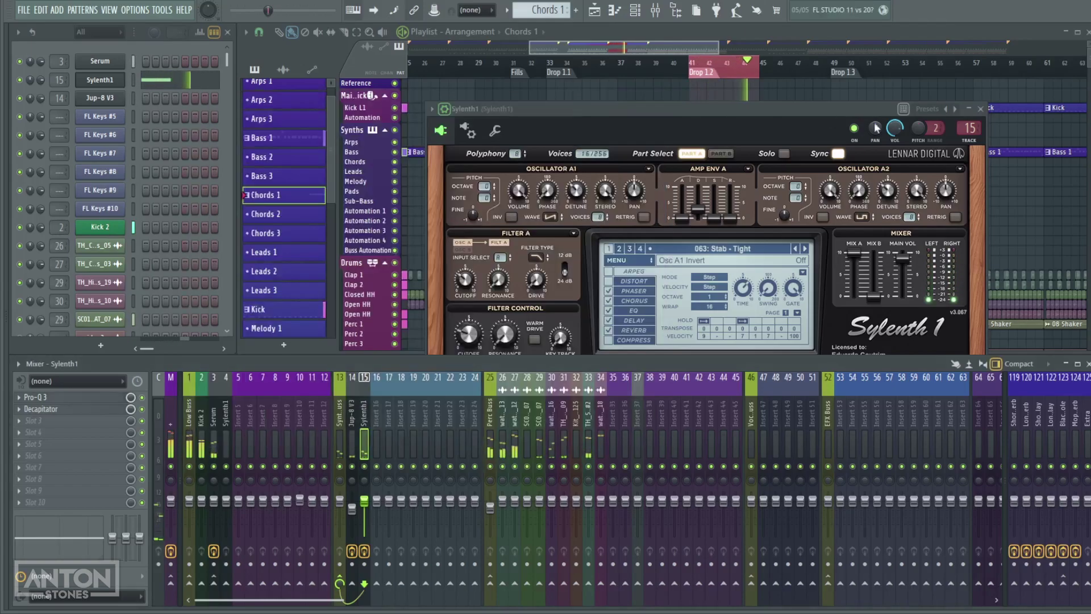
pyautogui.moveTo(885, 104); pyautogui.dragTo(856, 105)
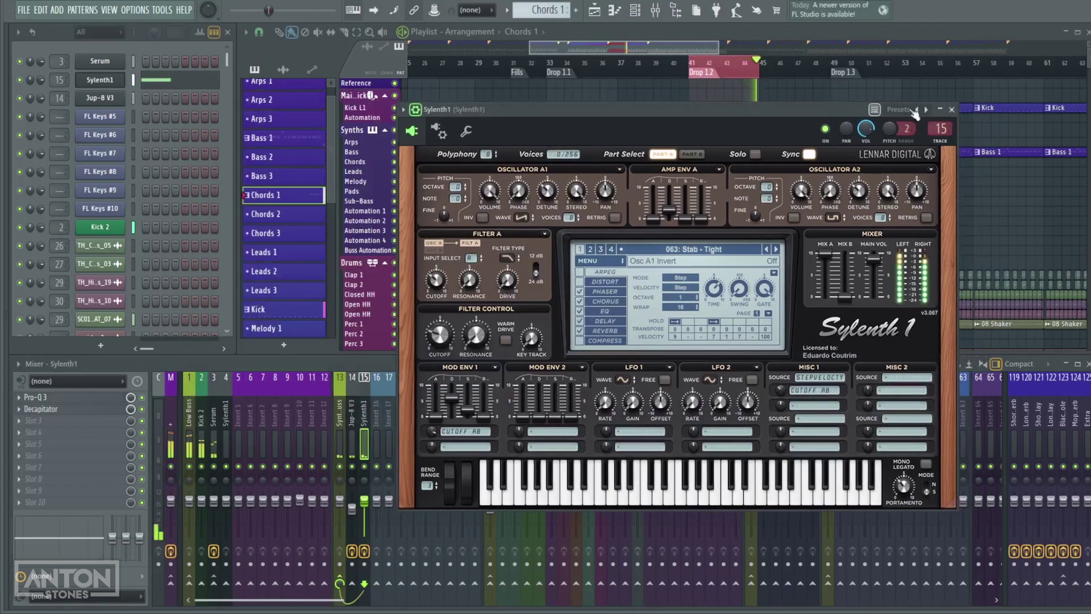
pyautogui.click(952, 110)
pyautogui.press('space')
# Play from Drop 1.1 and readjust the Pro-Q 3 bands on the stab, softening the high cut slope to 30 dB/oct
pyautogui.doubleClick(538, 63)
pyautogui.press('space')
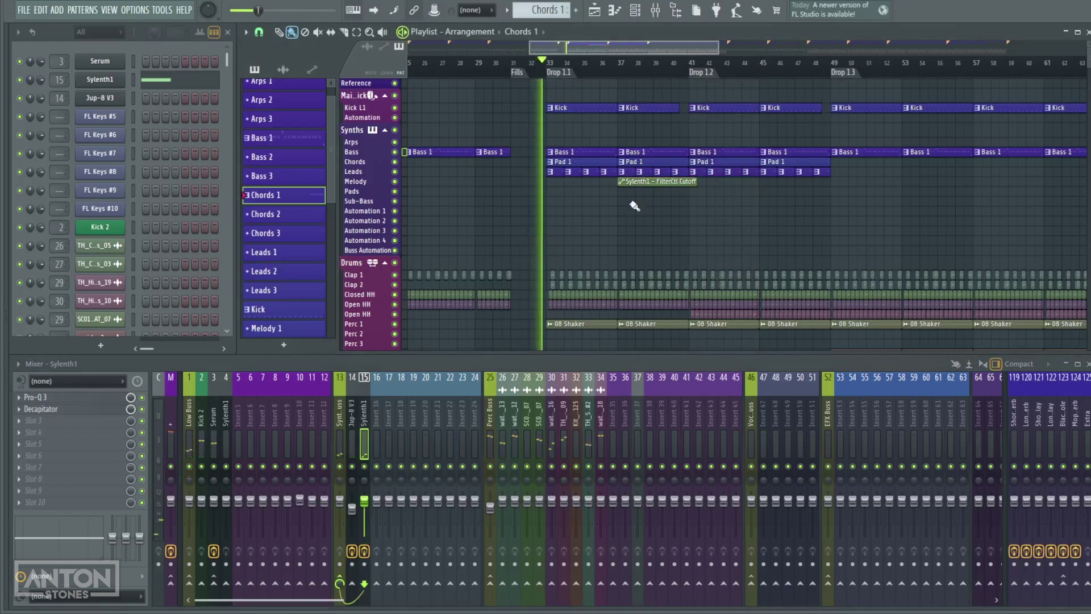
pyautogui.click(631, 212)
pyautogui.rightClick(632, 212)
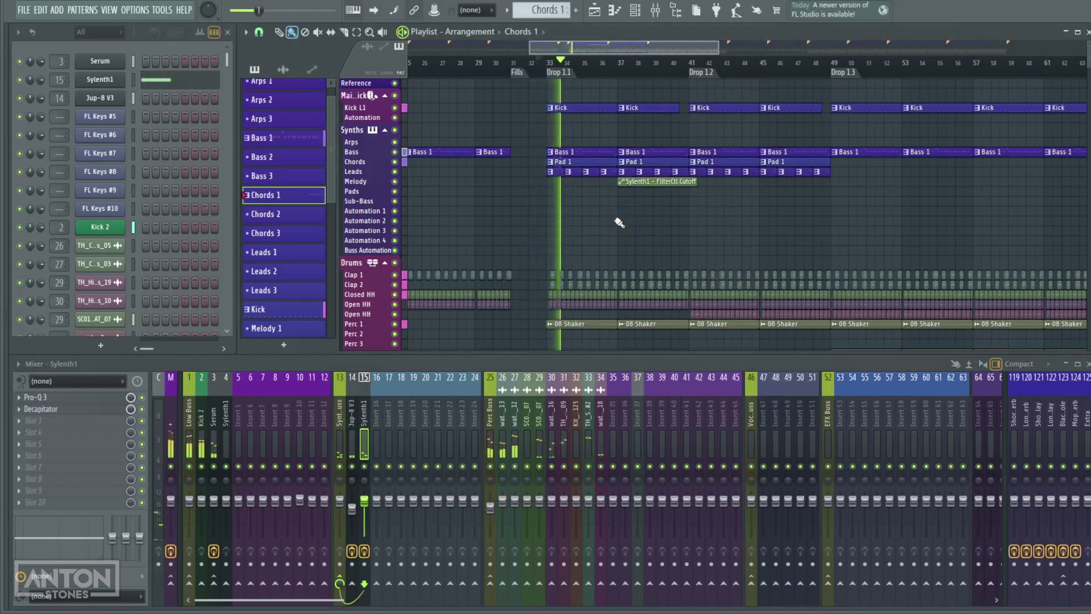
pyautogui.click(85, 398)
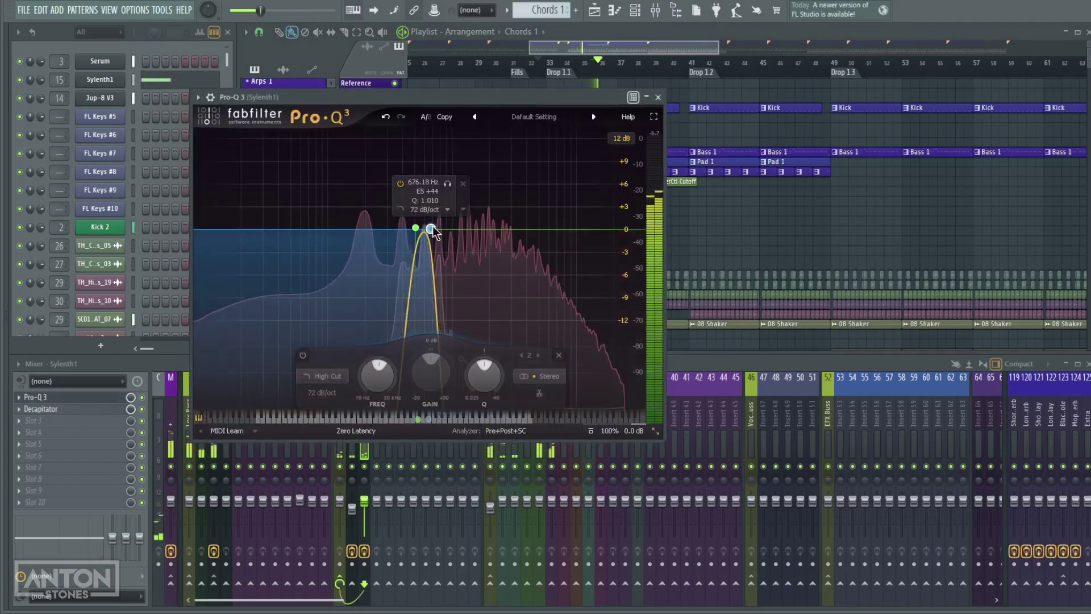
pyautogui.moveTo(416, 228); pyautogui.dragTo(500, 233)
pyautogui.scroll(-3, 500, 233)
pyautogui.moveTo(389, 230); pyautogui.dragTo(419, 230)
pyautogui.moveTo(500, 234); pyautogui.dragTo(452, 224)
# Play from bar 45, pull the stab's high cut to a lower frequency and close the EQ
pyautogui.click(761, 69)
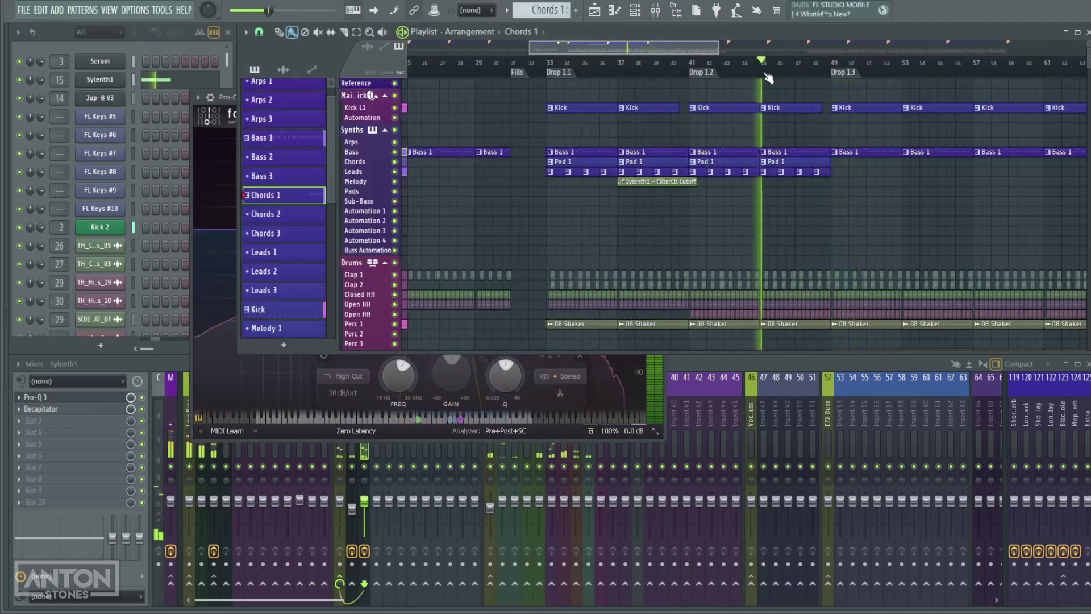
pyautogui.click(195, 151)
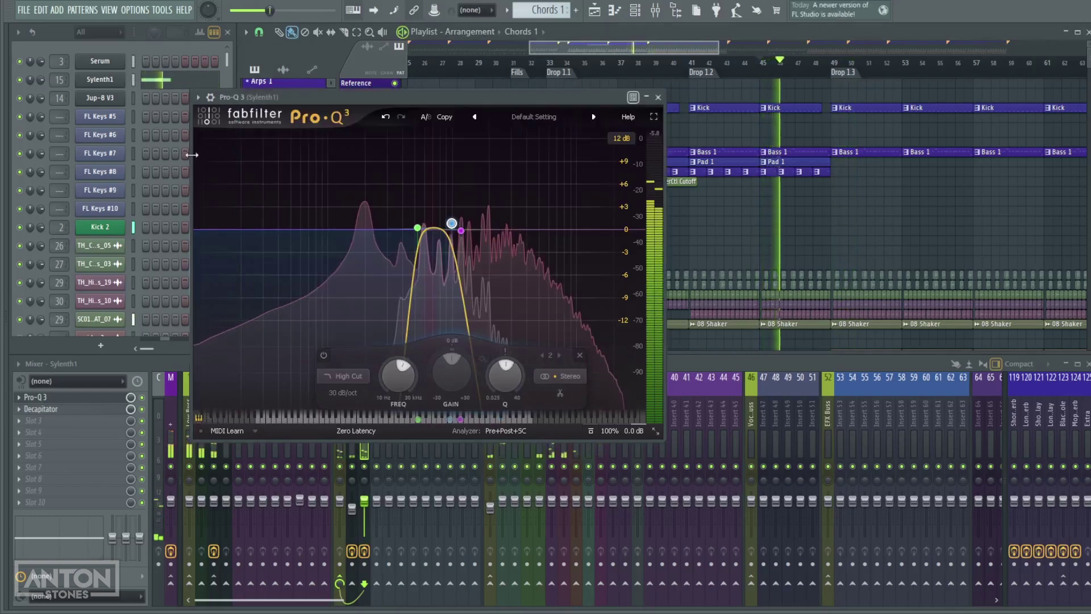
pyautogui.moveTo(453, 224); pyautogui.dragTo(431, 221)
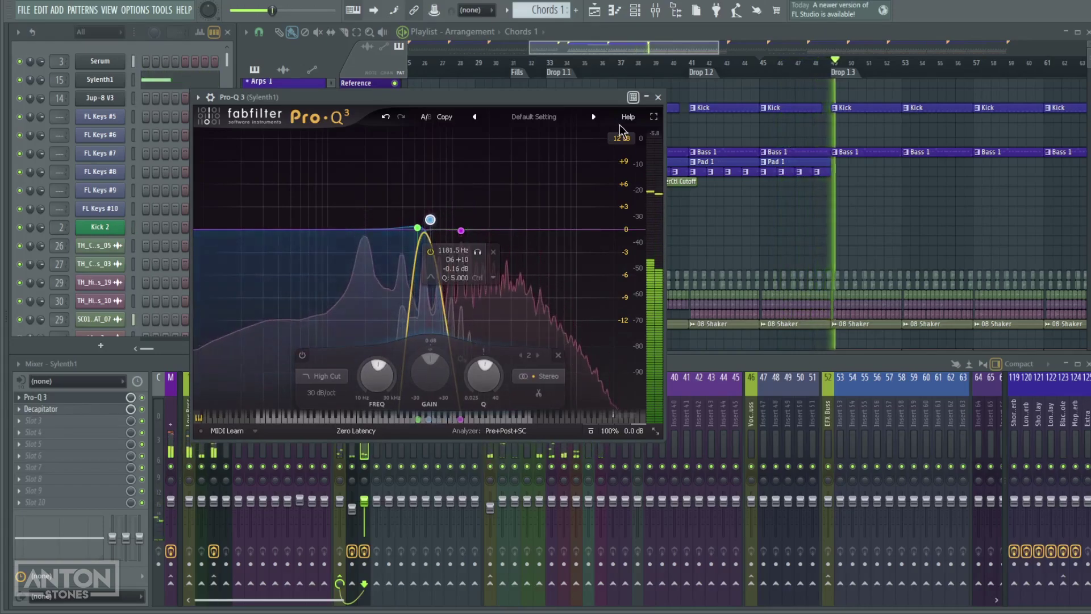
pyautogui.click(658, 97)
pyautogui.press('space')
# Duplicate the Pad 1 and Chords 1 clips from bars 41 to 49 twice to fill Drop 1.3 up to bar 65
pyautogui.moveTo(832, 235); pyautogui.dragTo(714, 278)
pyautogui.moveTo(791, 198); pyautogui.dragTo(898, 161)
pyautogui.moveTo(723, 195); pyautogui.dragTo(684, 229)
pyautogui.scroll(5, 684, 229)
pyautogui.scroll(-5, 784, 304)
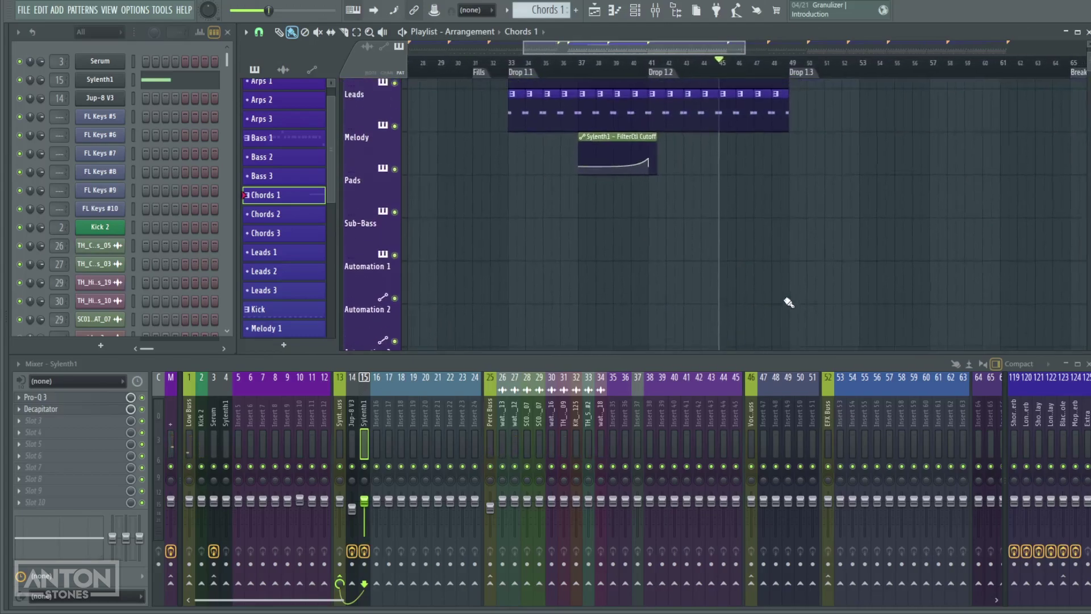
pyautogui.scroll(-2, 796, 245)
pyautogui.moveTo(800, 175); pyautogui.dragTo(611, 152)
pyautogui.click(835, 172)
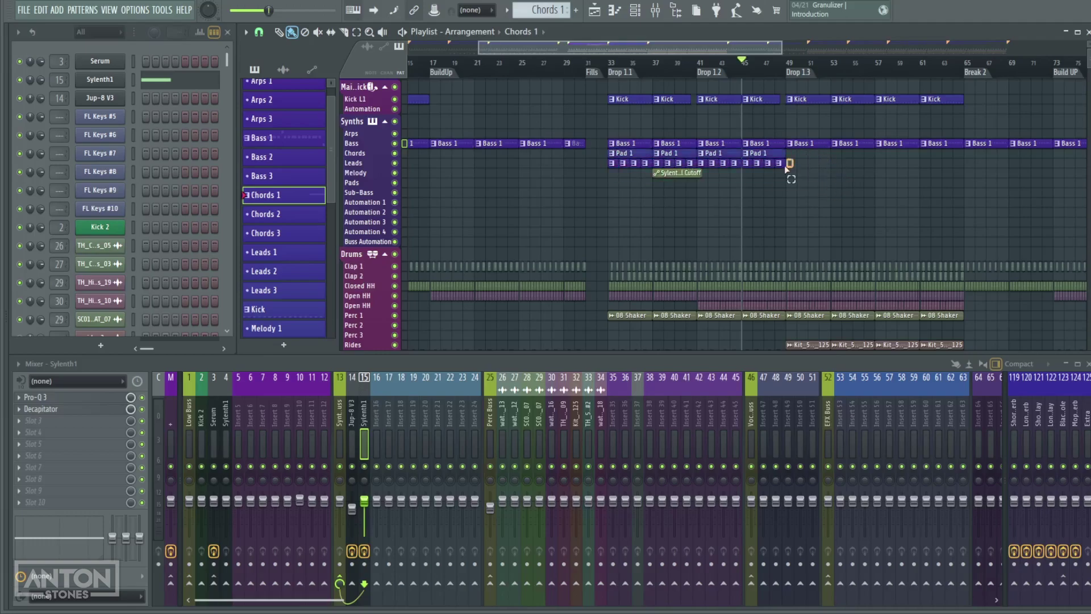
pyautogui.hotkey('ctrl', 'b')
pyautogui.hotkey('ctrl', 'b')
# Continue duplicating the Pad 1 and Chords 1 clips from bar 65 through Drop 2.3 to bar 105
pyautogui.moveTo(701, 230)
pyautogui.mouseDown()
pyautogui.moveTo(650, 230)
pyautogui.moveTo(758, 193)
pyautogui.moveTo(664, 210)
pyautogui.mouseUp()
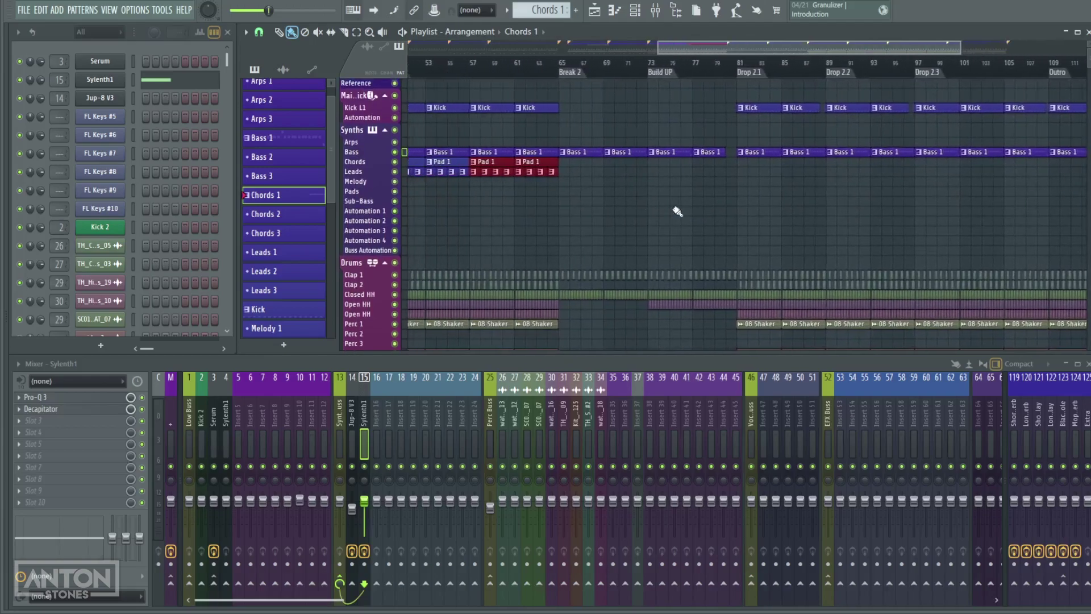
pyautogui.hotkey('ctrl', 'b')
pyautogui.hotkey('ctrl', 'b')
pyautogui.hotkey('ctrl', 'b')
pyautogui.hotkey('ctrl', 'b')
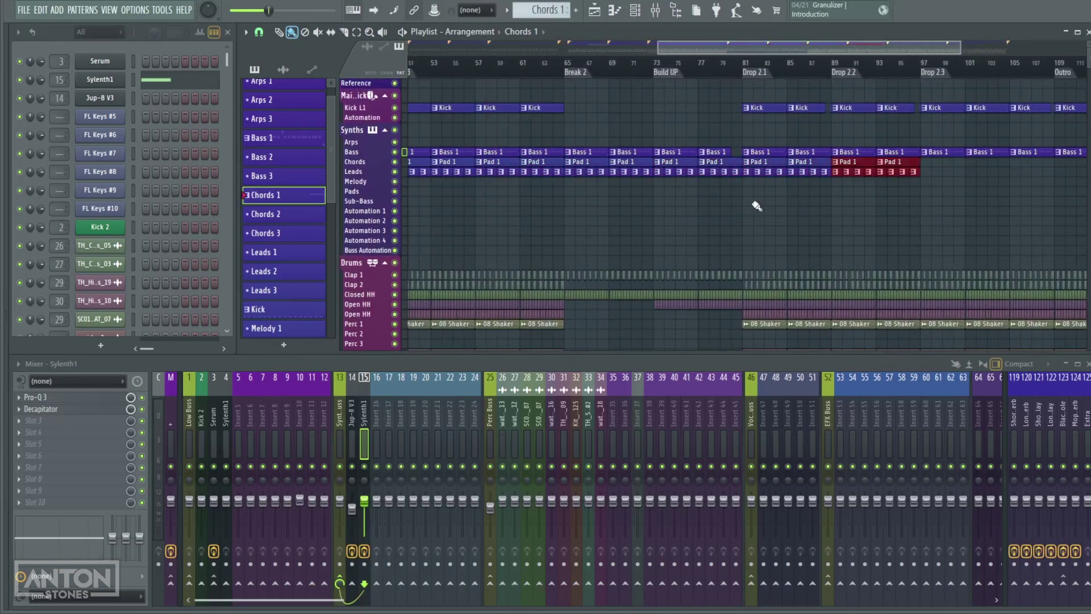
pyautogui.hotkey('ctrl', 'b')
# Delete the Pad 1 and Chords 1 copies across Break 2 and Build UP, plus the stray clip on the Melody track
pyautogui.moveTo(731, 195); pyautogui.dragTo(577, 162)
pyautogui.keyDown('ctrl'); pyautogui.click(580, 163); pyautogui.keyUp('ctrl')
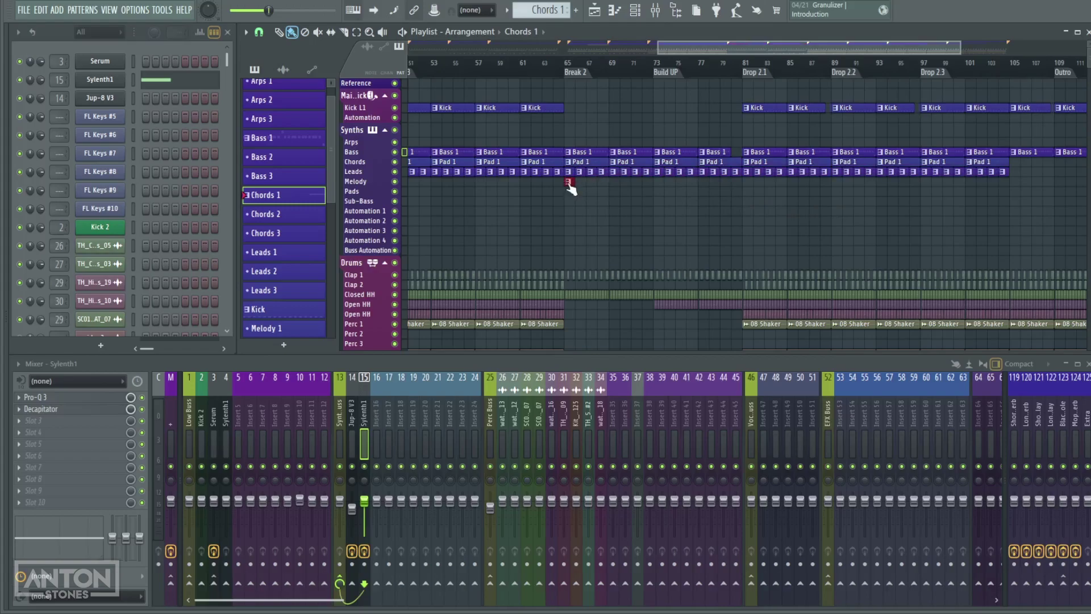
pyautogui.rightClick(568, 183)
pyautogui.rightClick(568, 182)
pyautogui.press('Delete')
pyautogui.hscroll(5, 885, 164)
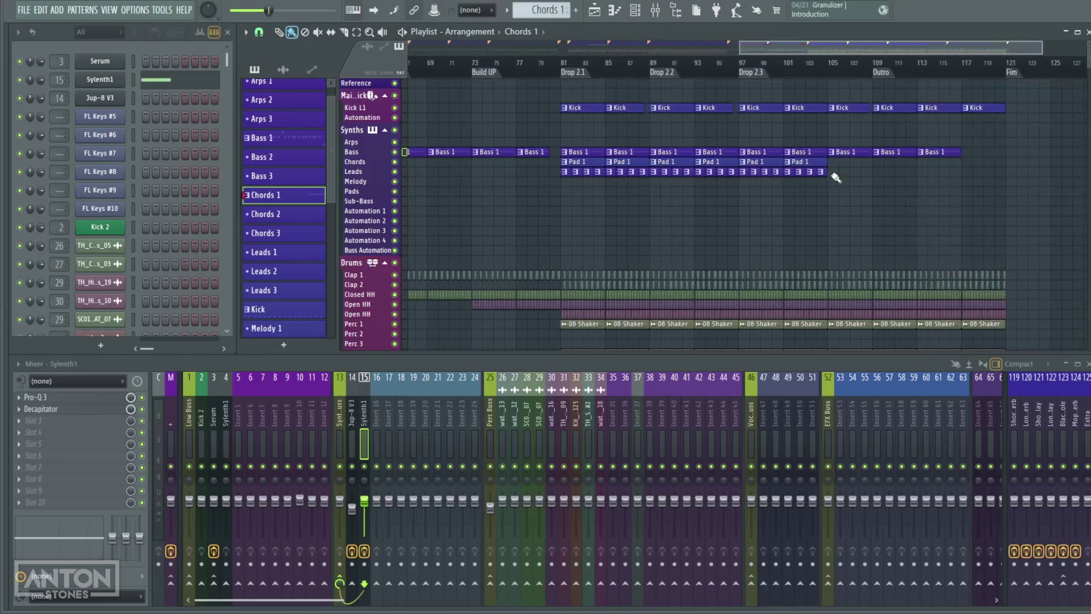
pyautogui.hscroll(-9, 713, 176)
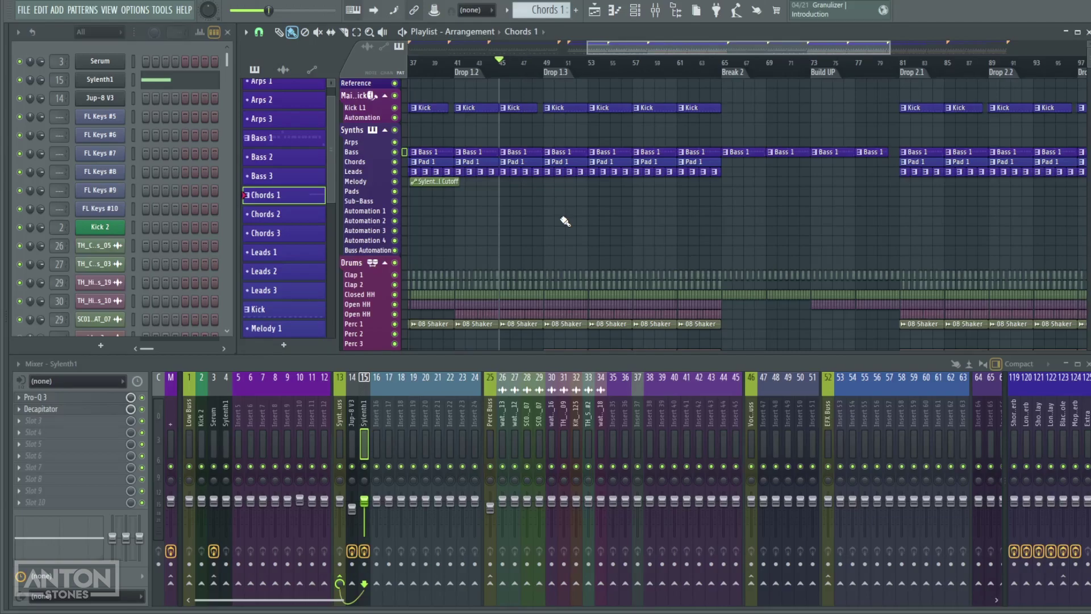
pyautogui.moveTo(564, 221); pyautogui.dragTo(740, 195)
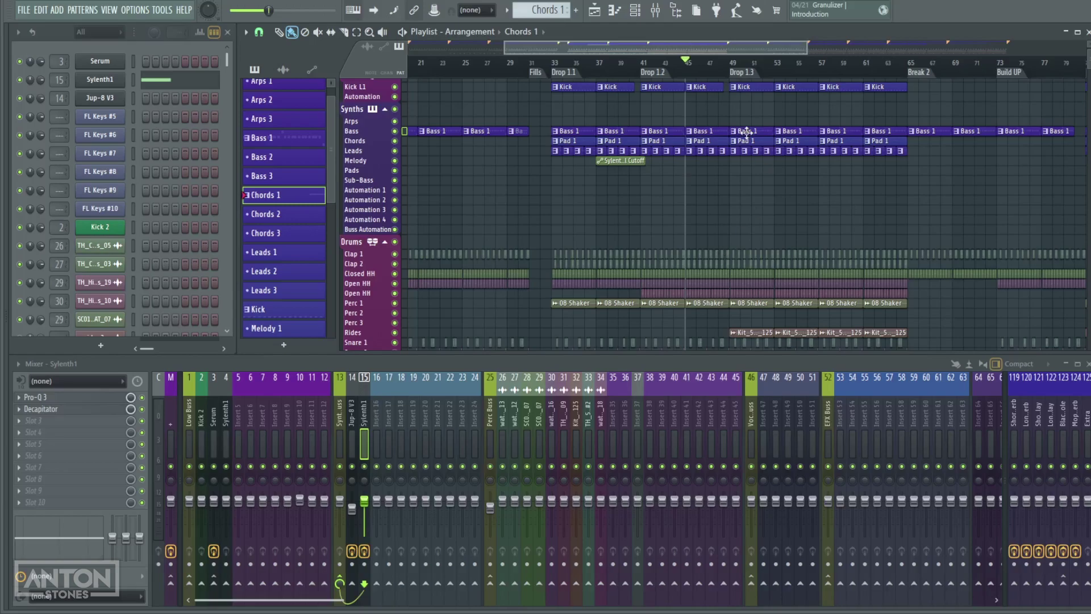
pyautogui.moveTo(765, 260); pyautogui.dragTo(812, 346)
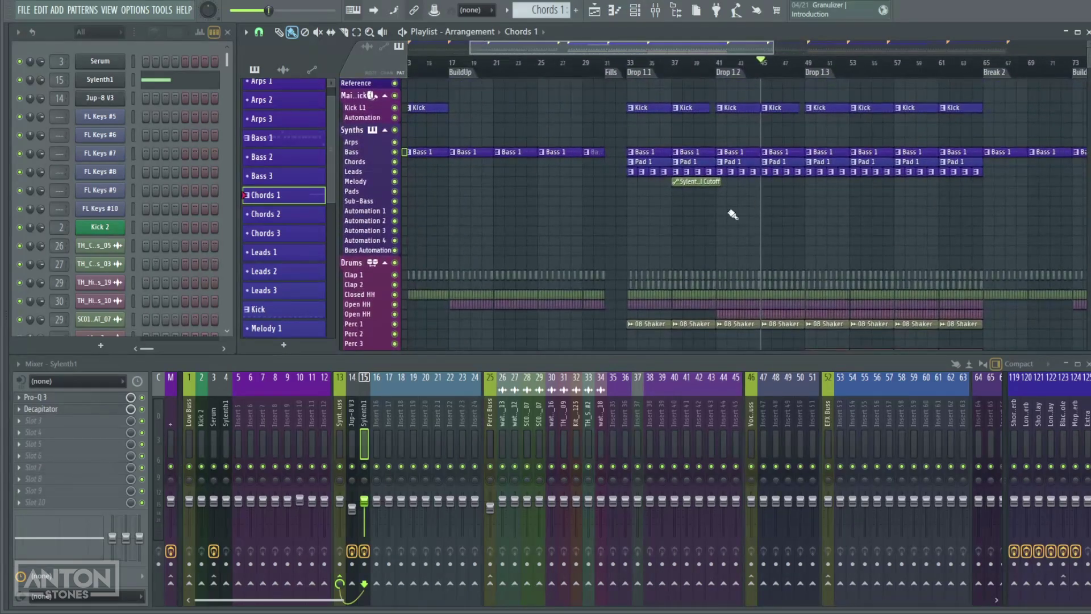